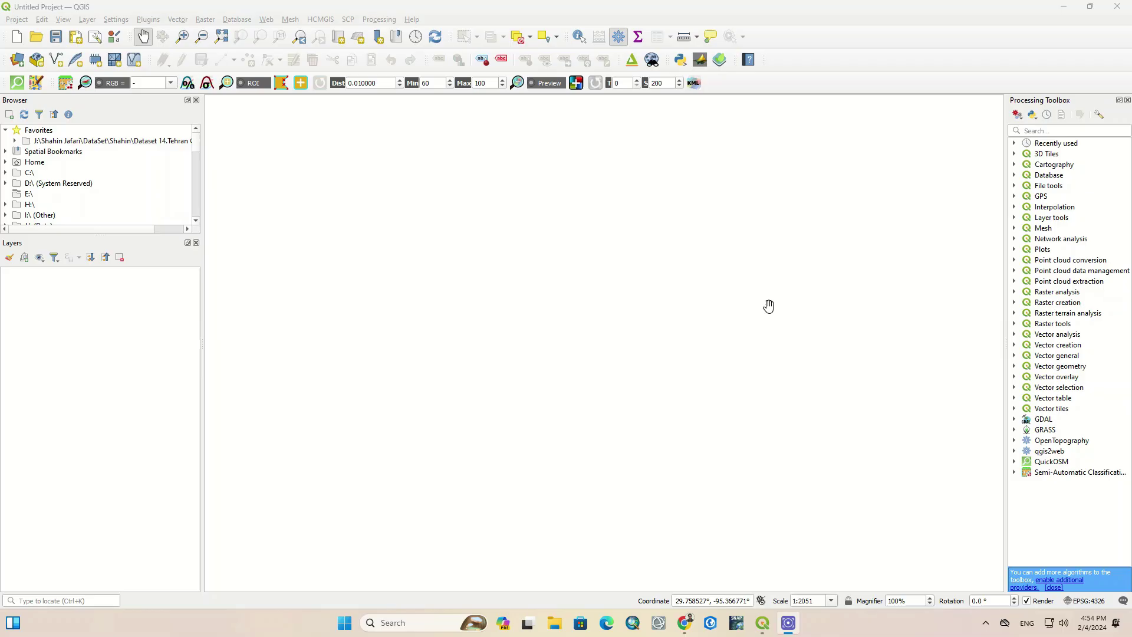
# - Search the plugin manager for 'quick' and install QuickMapServices, then dismiss the success bar
pyautogui.click(146, 20)
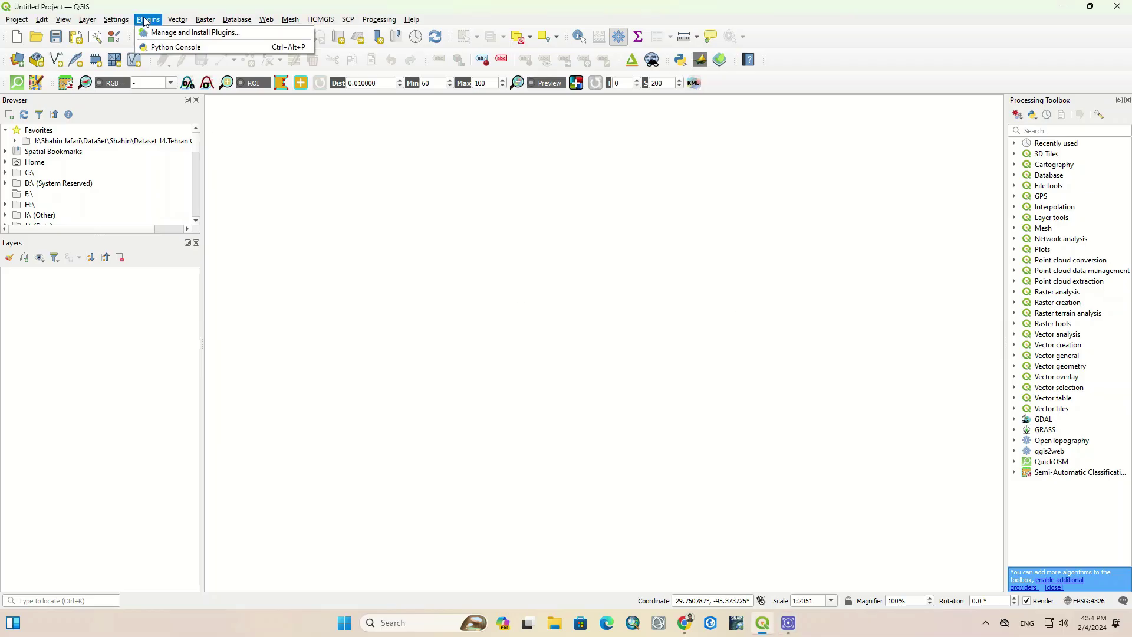
pyautogui.click(250, 34)
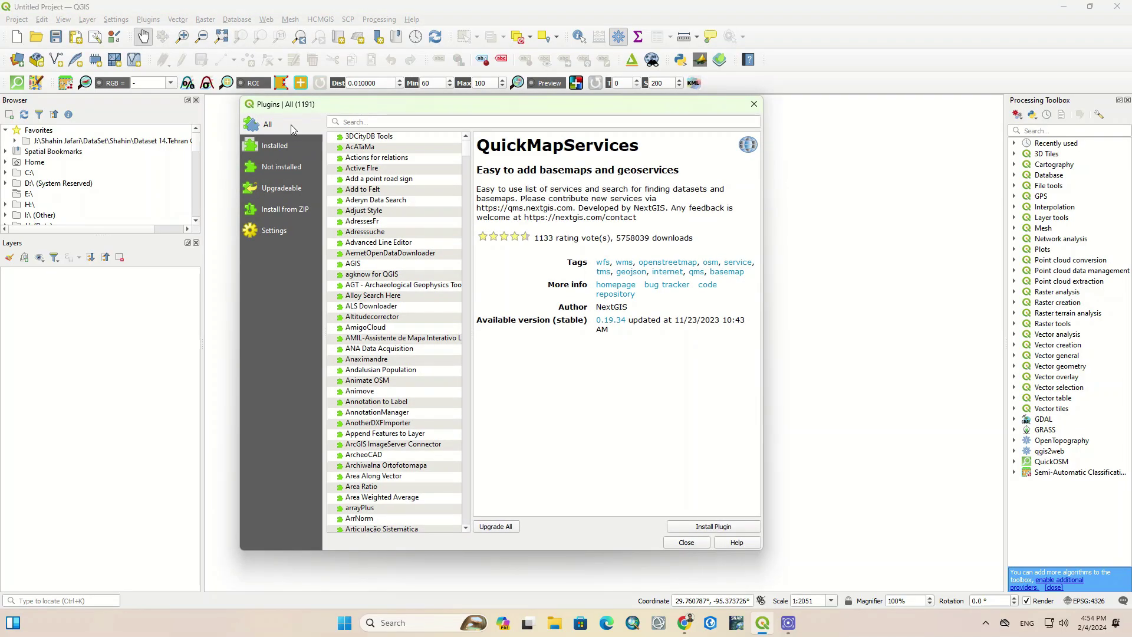
pyautogui.click(373, 122)
pyautogui.write('qui')
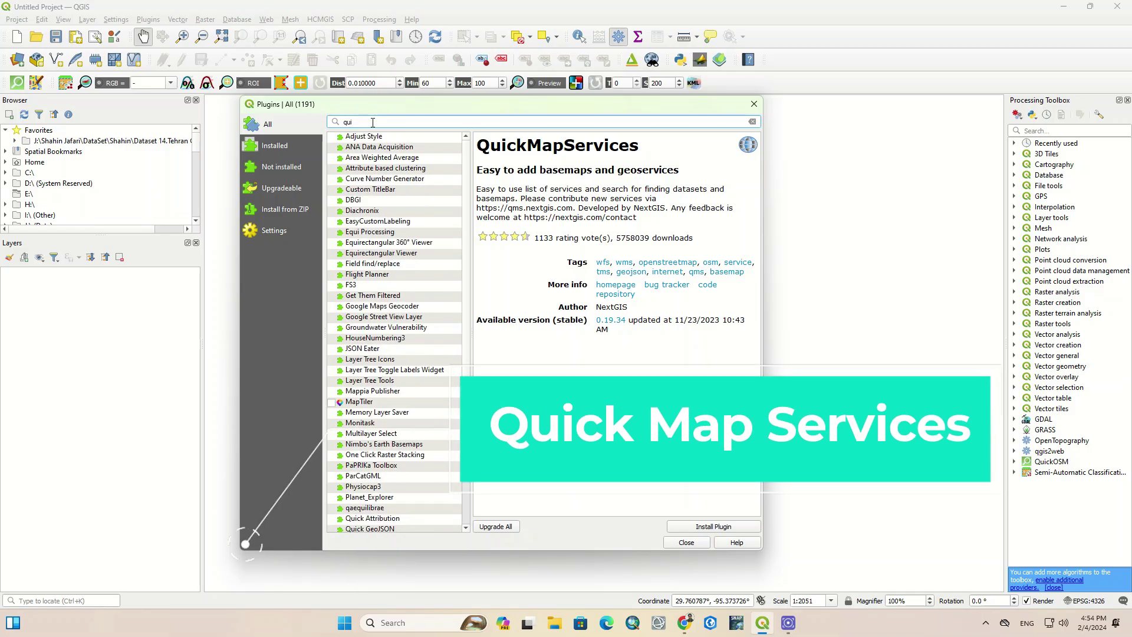
pyautogui.write('ck')
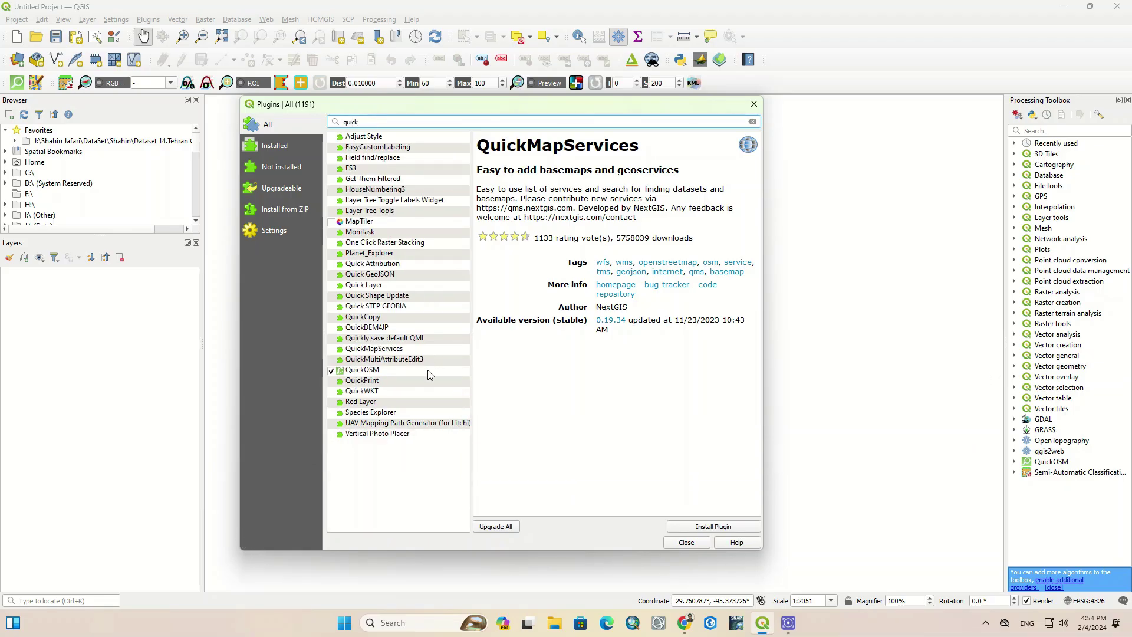
pyautogui.click(405, 348)
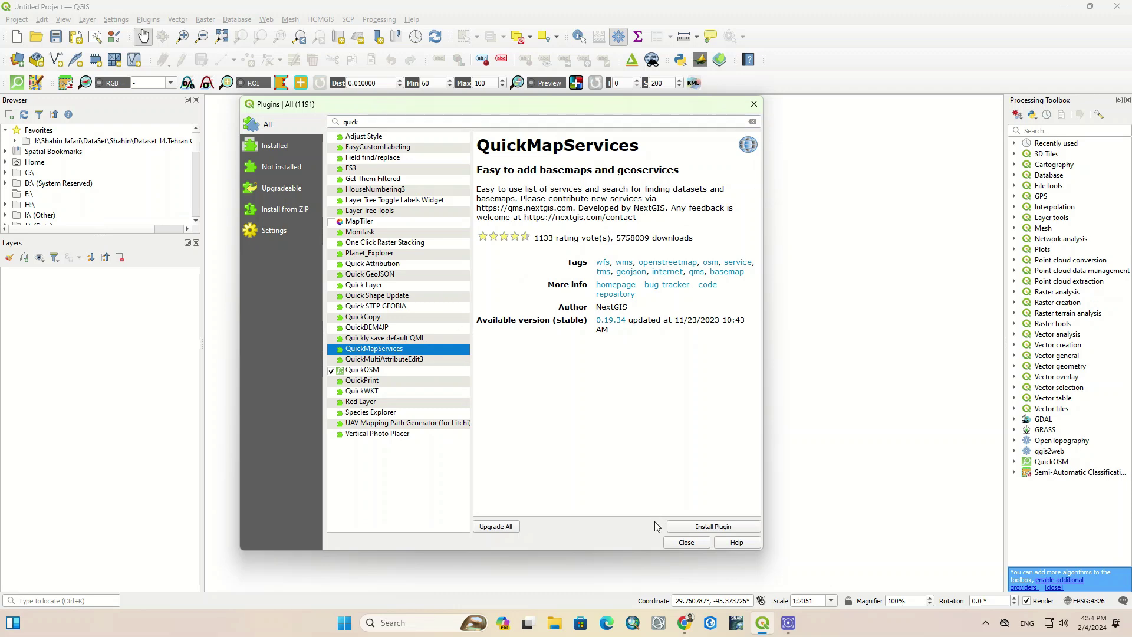
pyautogui.click(706, 529)
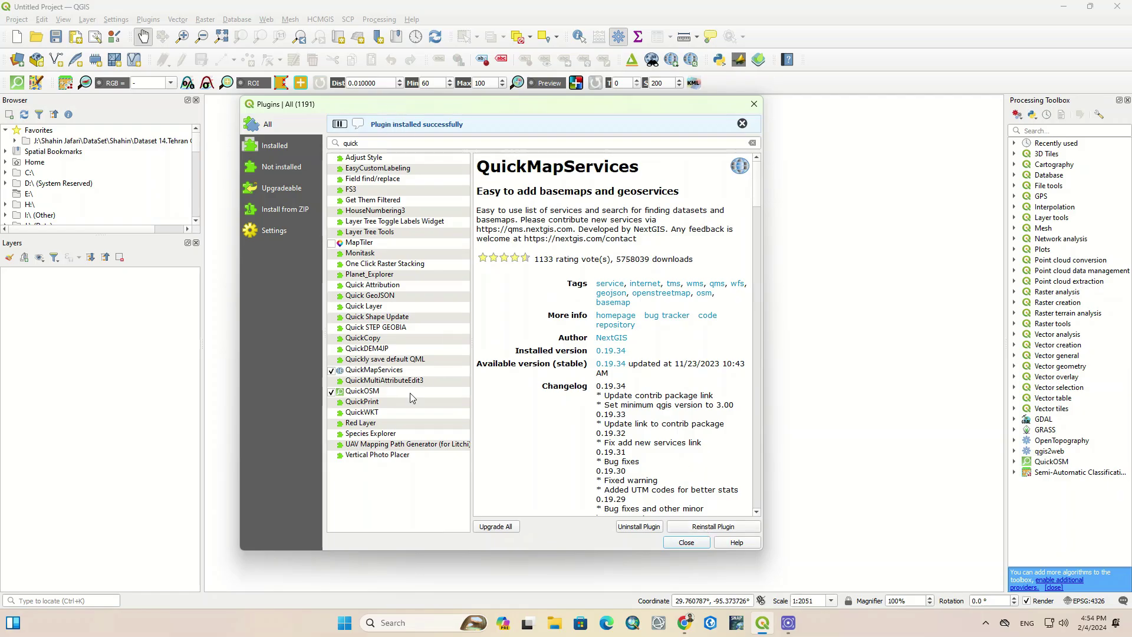
pyautogui.click(399, 369)
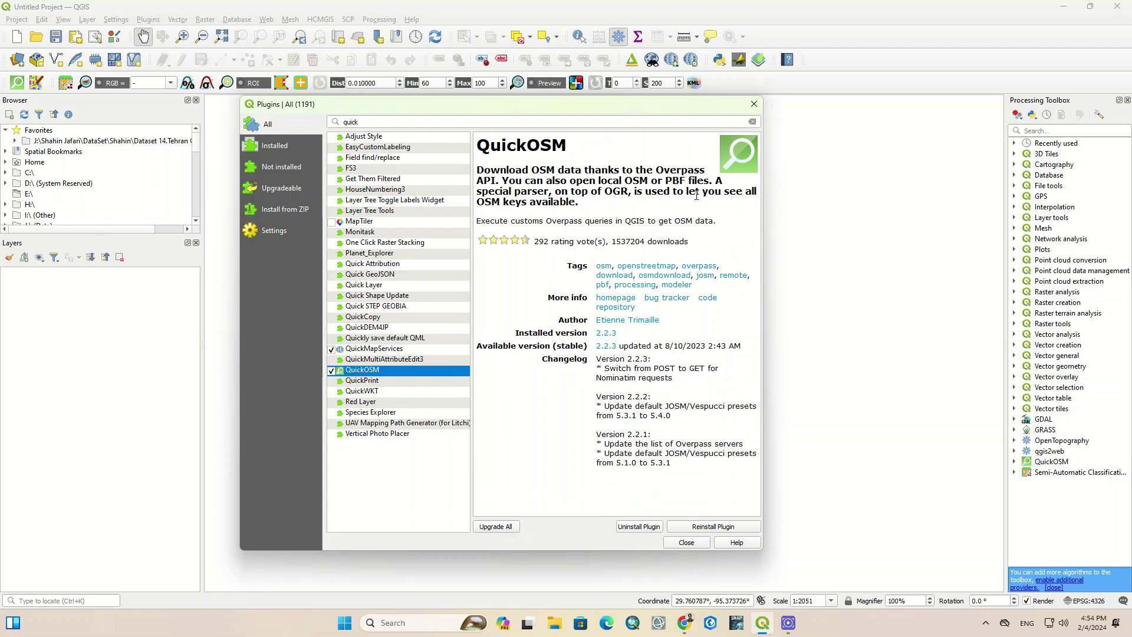
# - Close the plugin manager and add the Google Satellite basemap through QuickMapServices
pyautogui.click(752, 104)
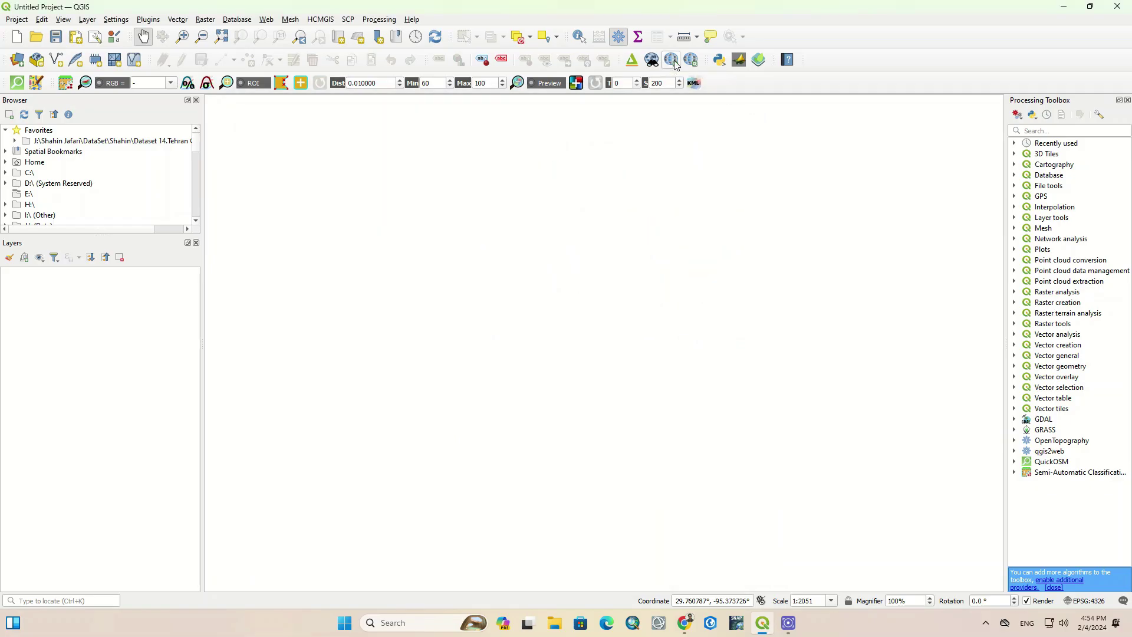
pyautogui.click(672, 60)
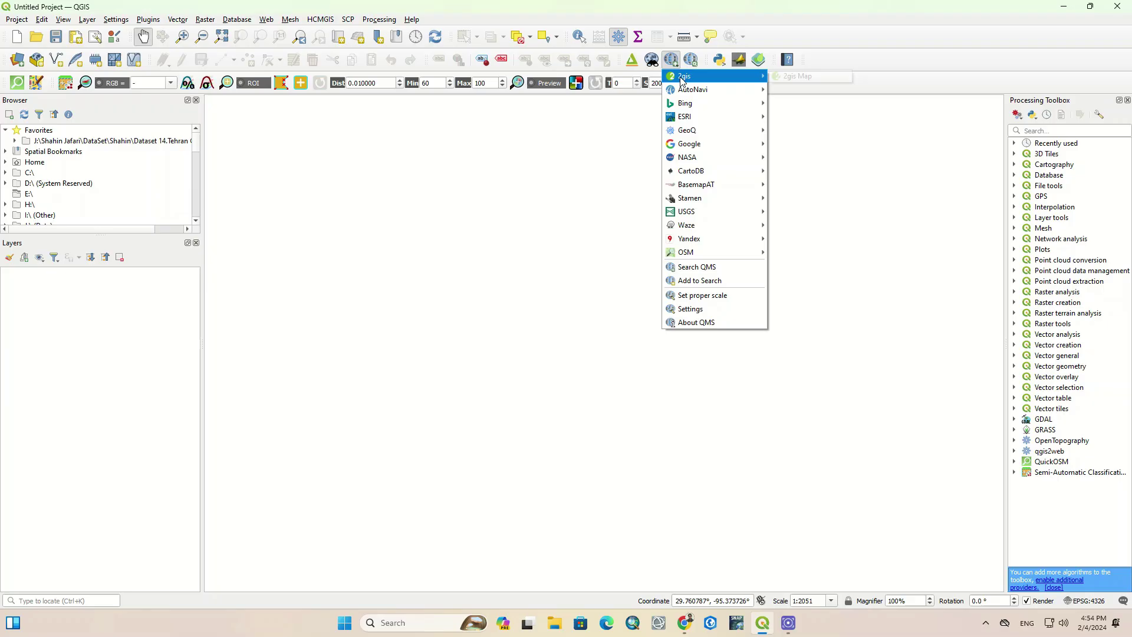
pyautogui.moveTo(731, 122)
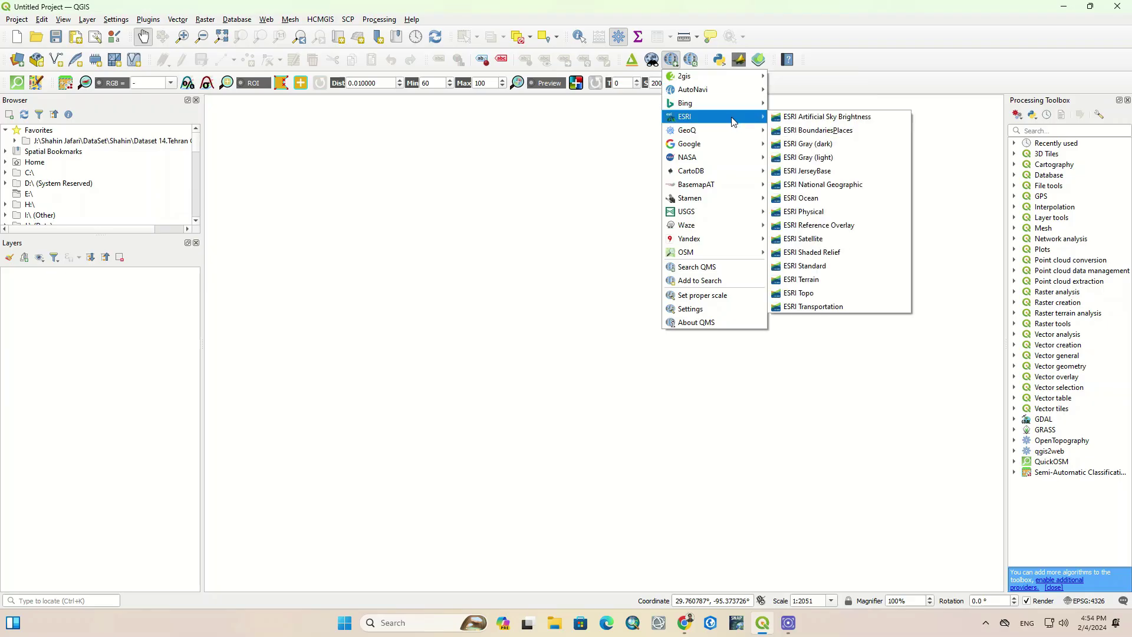
pyautogui.moveTo(737, 143)
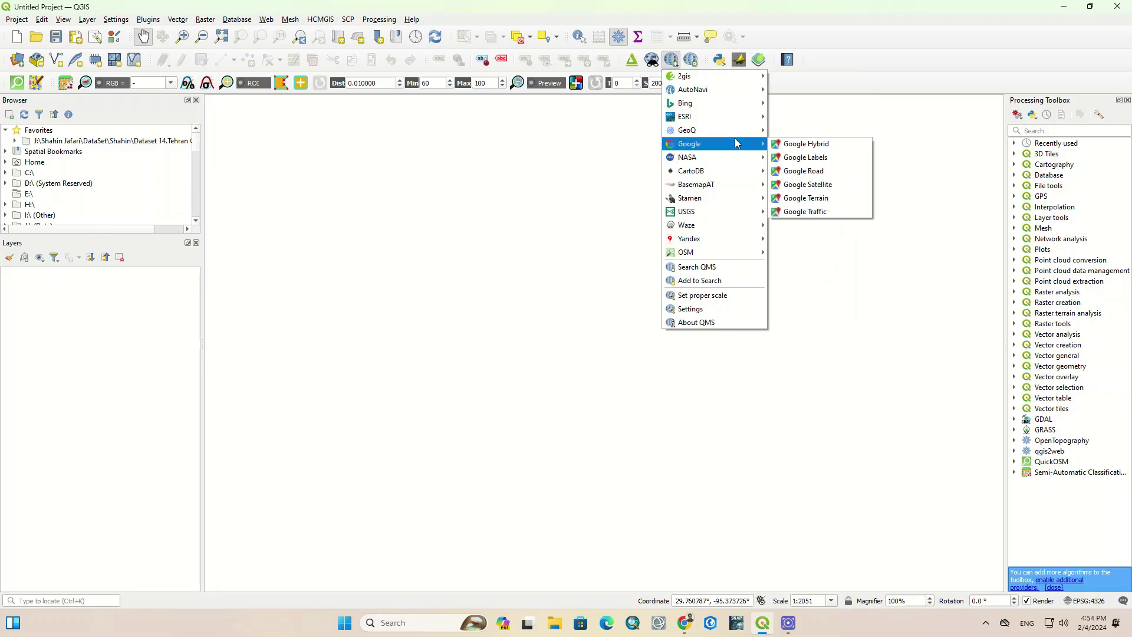
pyautogui.click(807, 185)
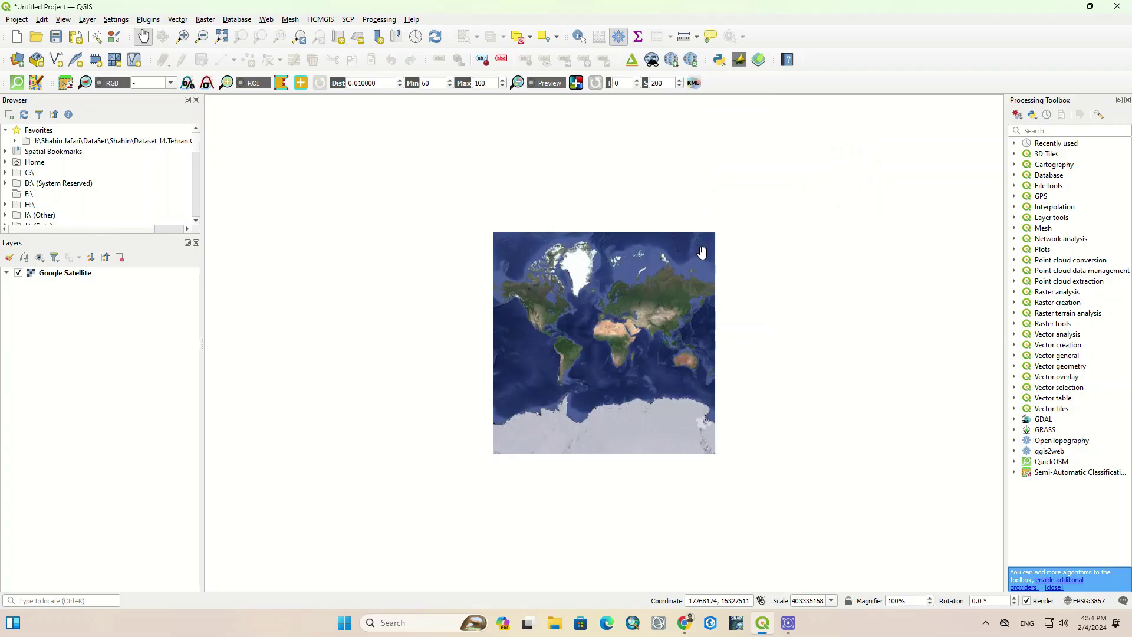
# - Zoom out and pan the map westward past New Orleans toward the Texas coast
pyautogui.scroll(1, 556, 308)
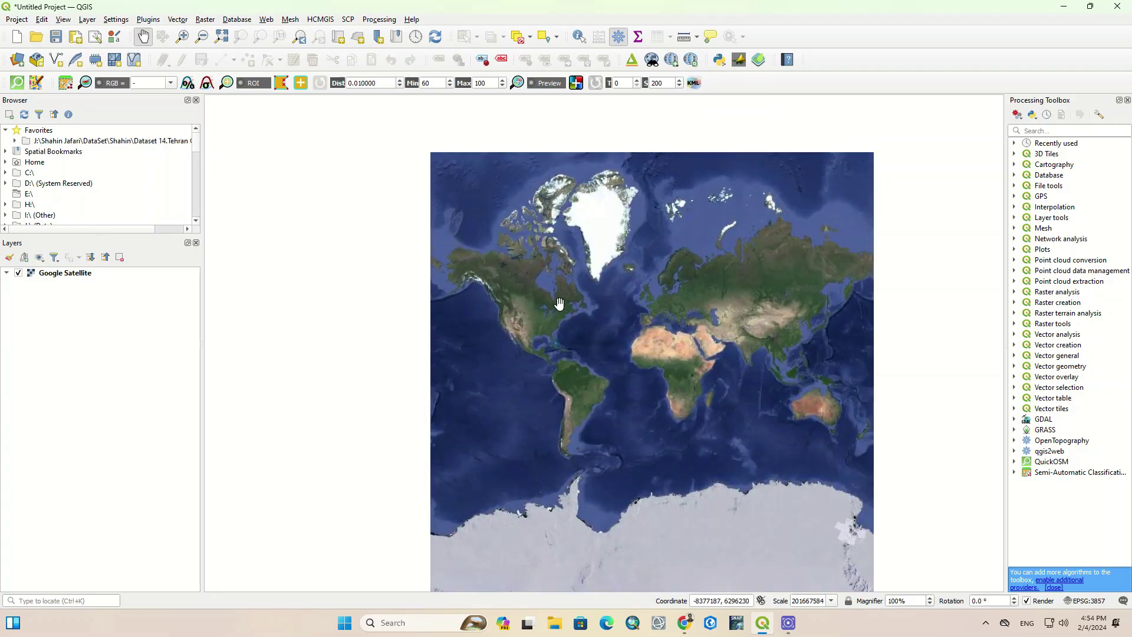
pyautogui.scroll(1, 718, 306)
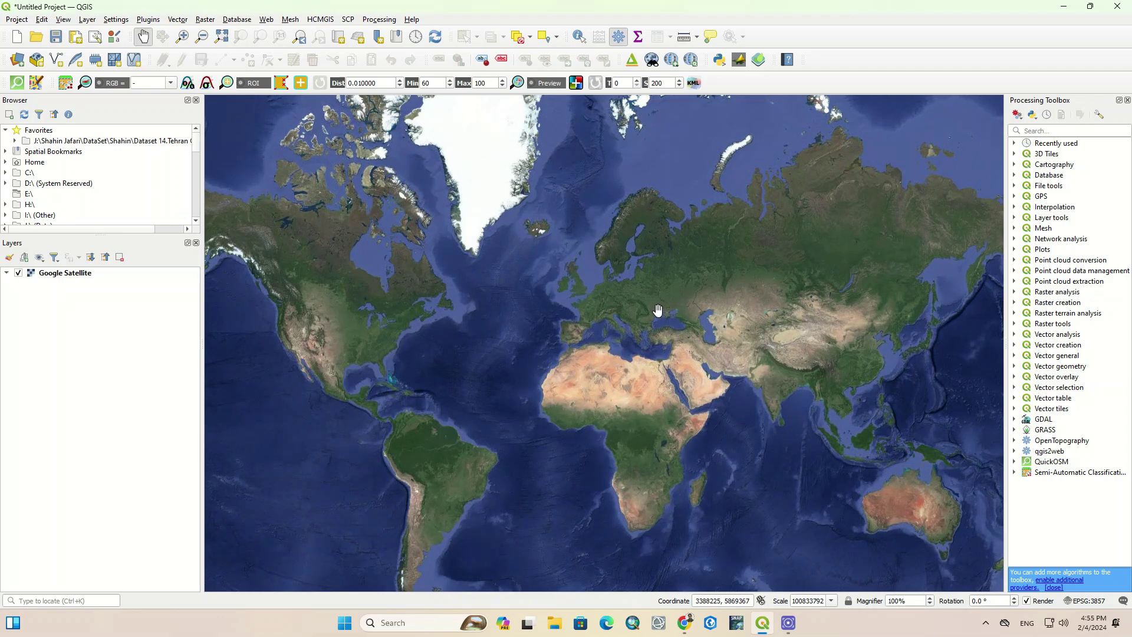
pyautogui.scroll(1, 248, 310)
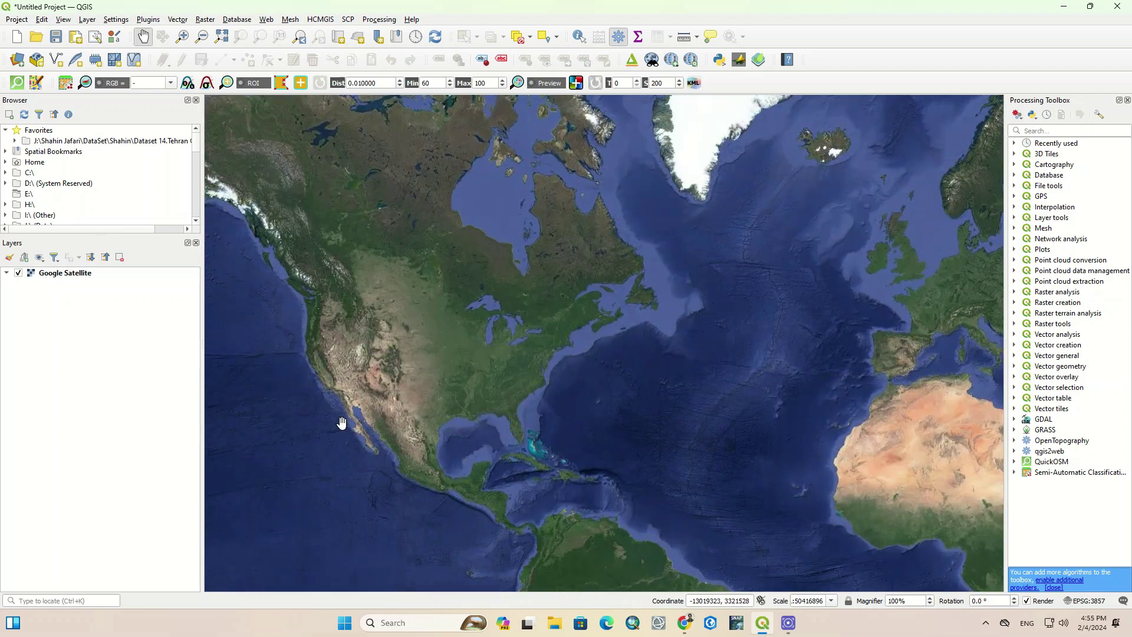
pyautogui.scroll(1, 361, 440)
pyautogui.scroll(1, 540, 436)
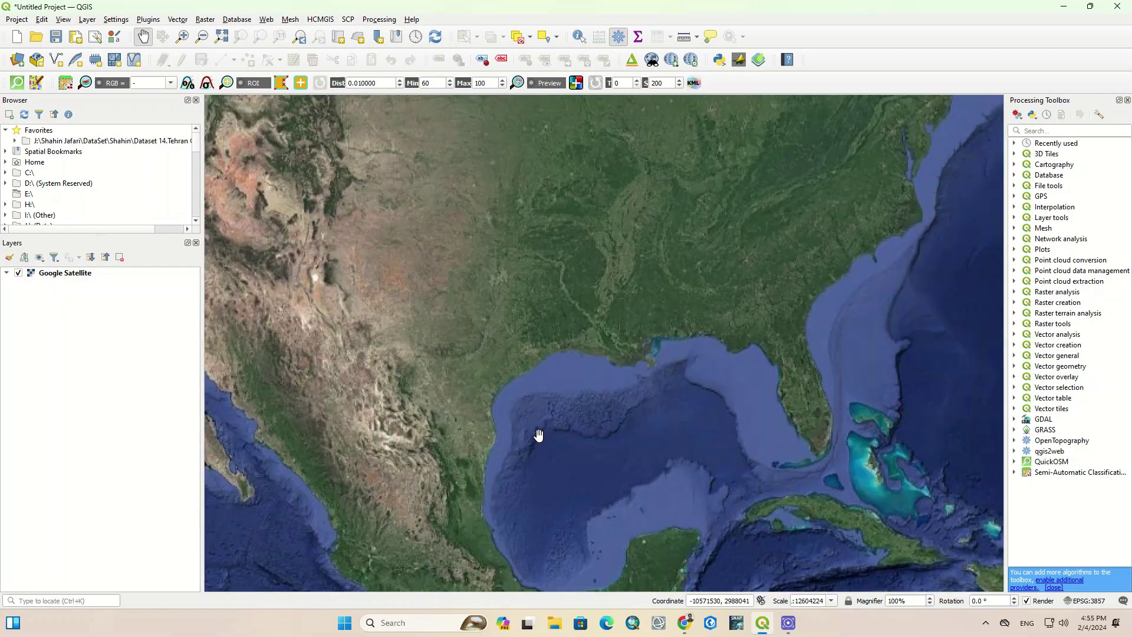
pyautogui.scroll(1, 642, 311)
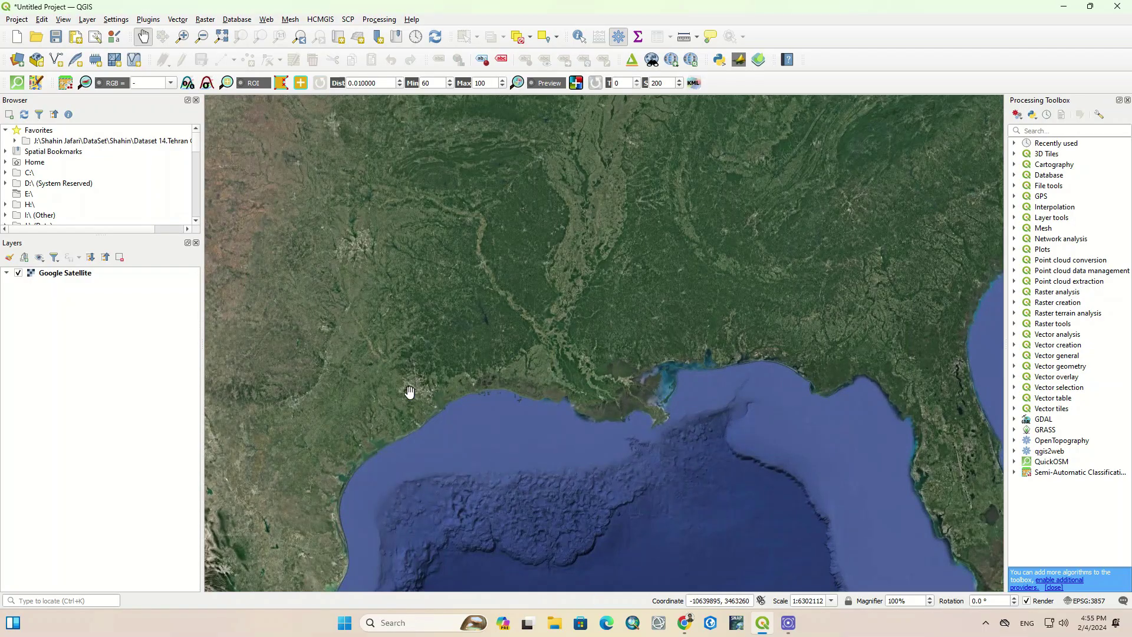
pyautogui.scroll(2, 639, 374)
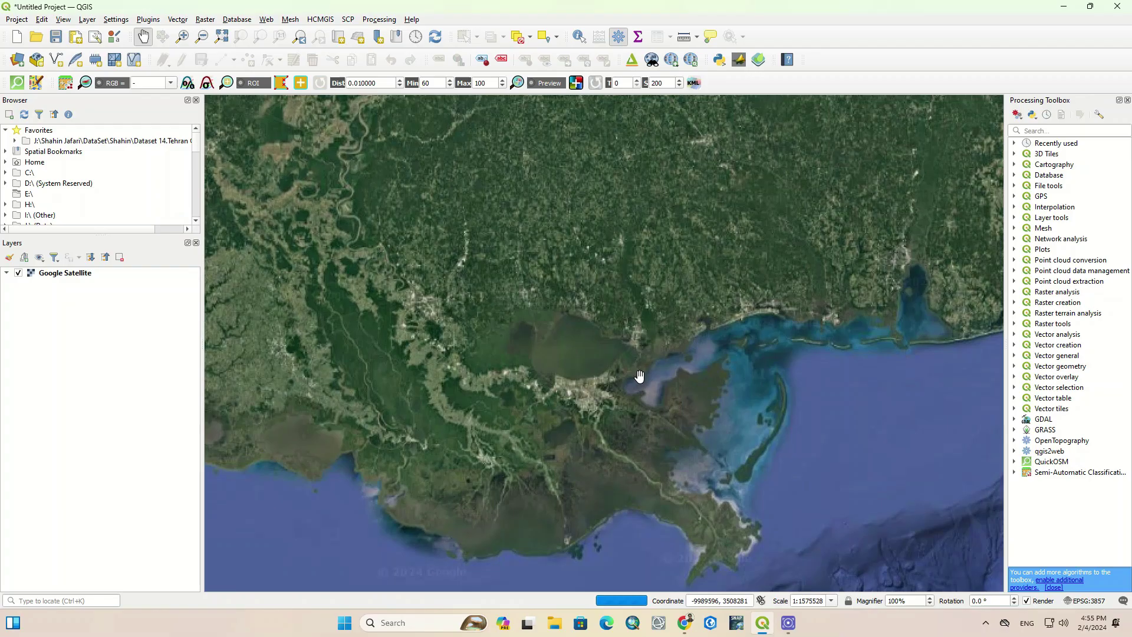
pyautogui.scroll(2, 581, 397)
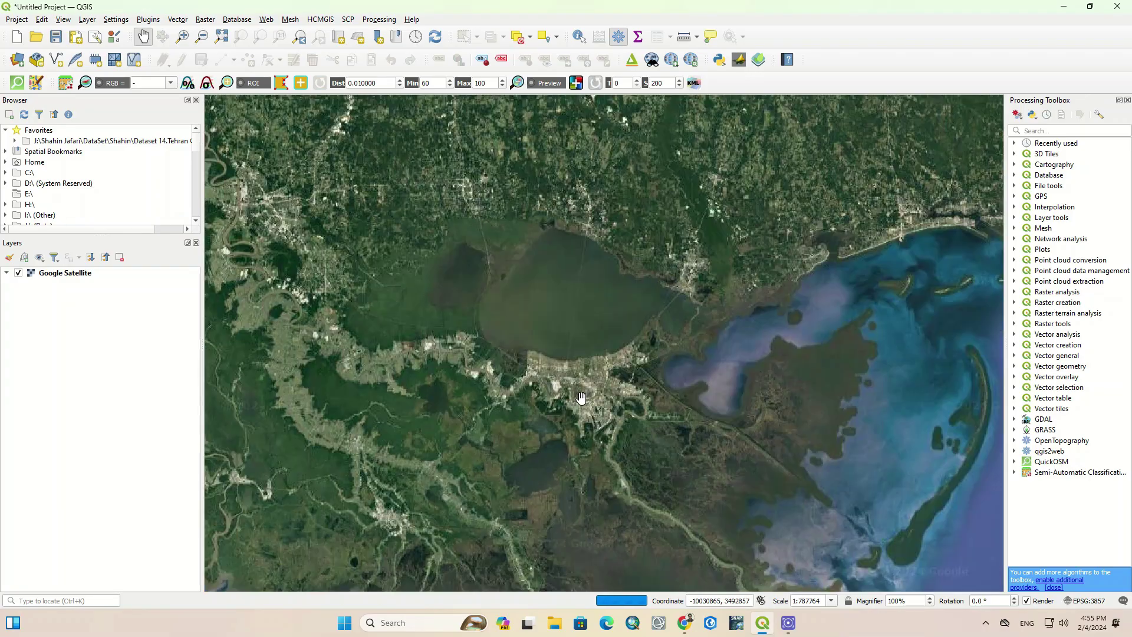
pyautogui.moveTo(453, 370); pyautogui.dragTo(637, 387)
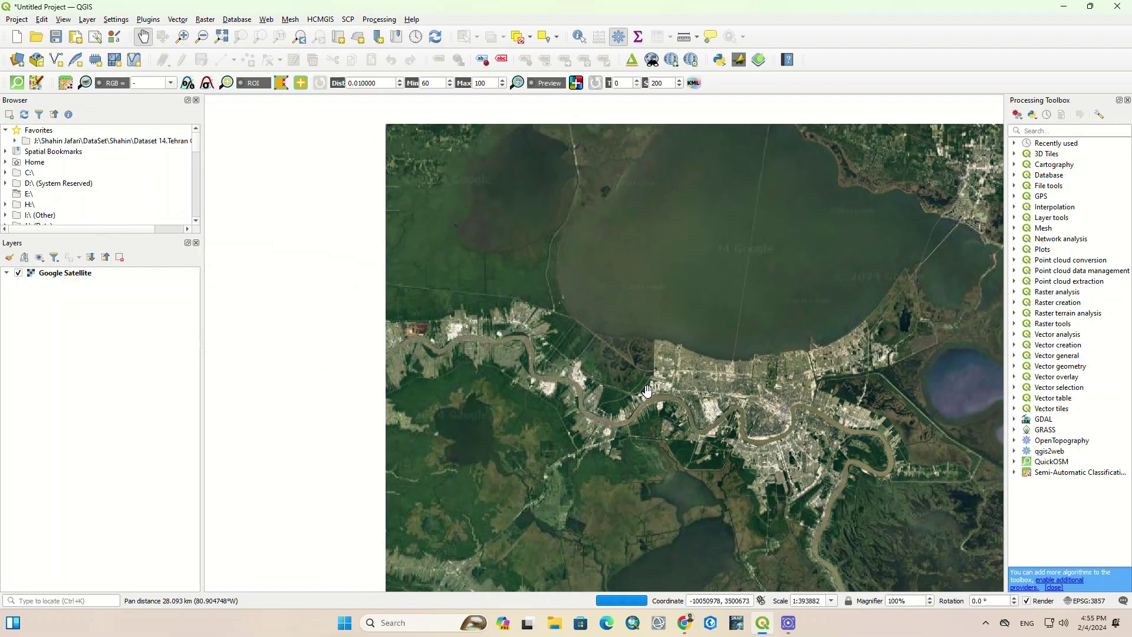
pyautogui.scroll(-1, 755, 376)
pyautogui.scroll(-1, 755, 376)
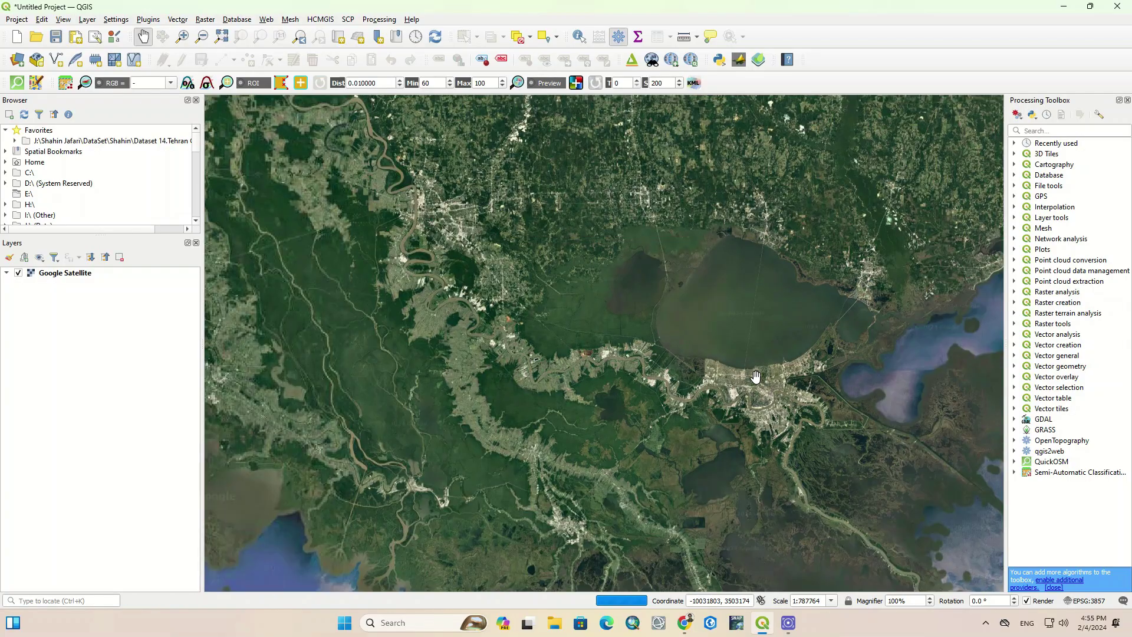
pyautogui.moveTo(328, 370); pyautogui.dragTo(721, 386)
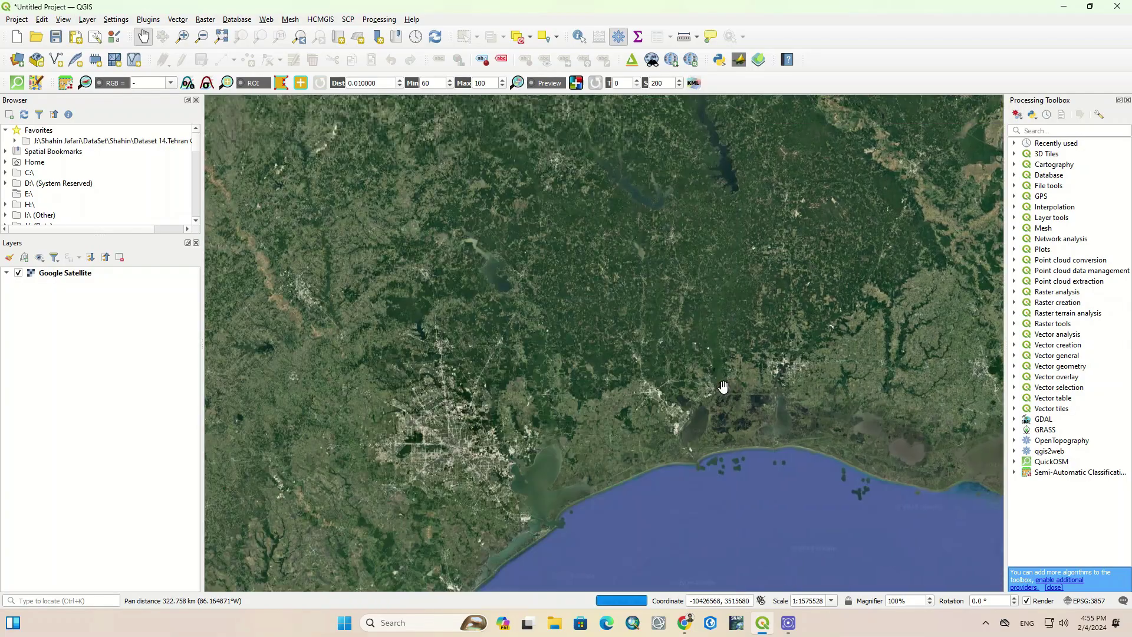
# - Zoom in on downtown Houston and settle the view at about 1:6154 scale
pyautogui.scroll(1, 374, 502)
pyautogui.moveTo(615, 559); pyautogui.dragTo(609, 458)
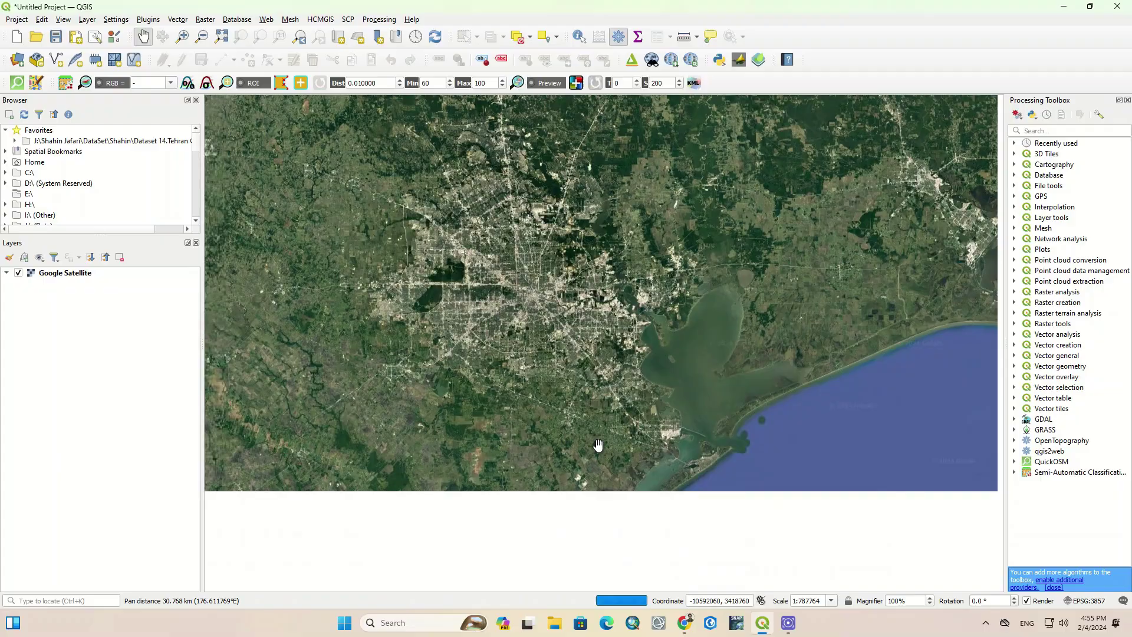
pyautogui.scroll(1, 539, 286)
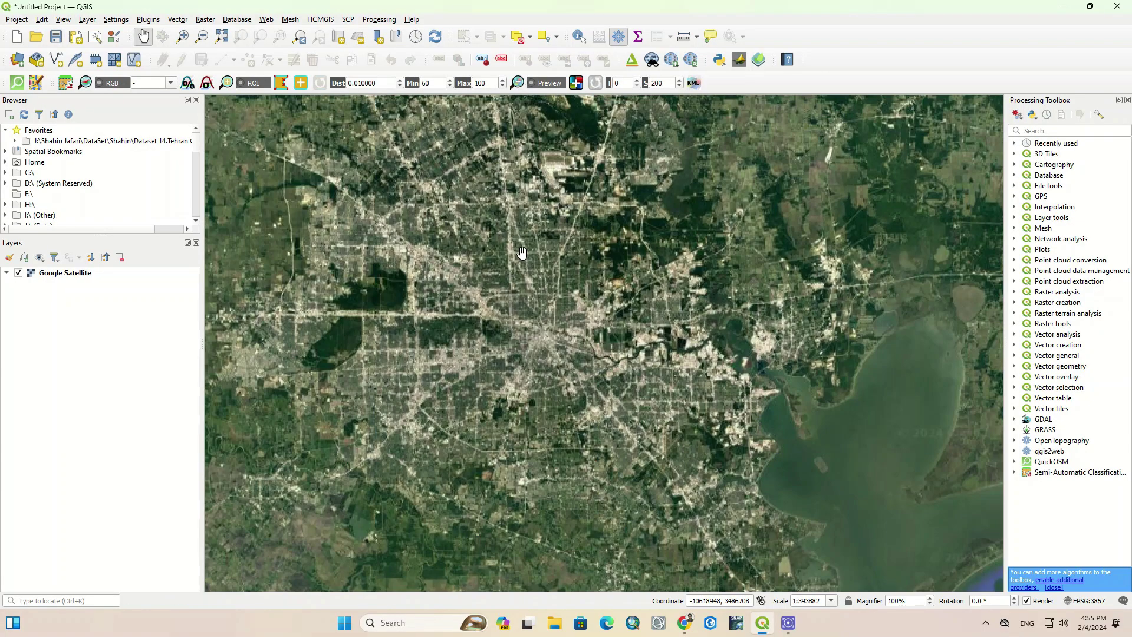
pyautogui.scroll(1, 525, 329)
pyautogui.scroll(1, 522, 330)
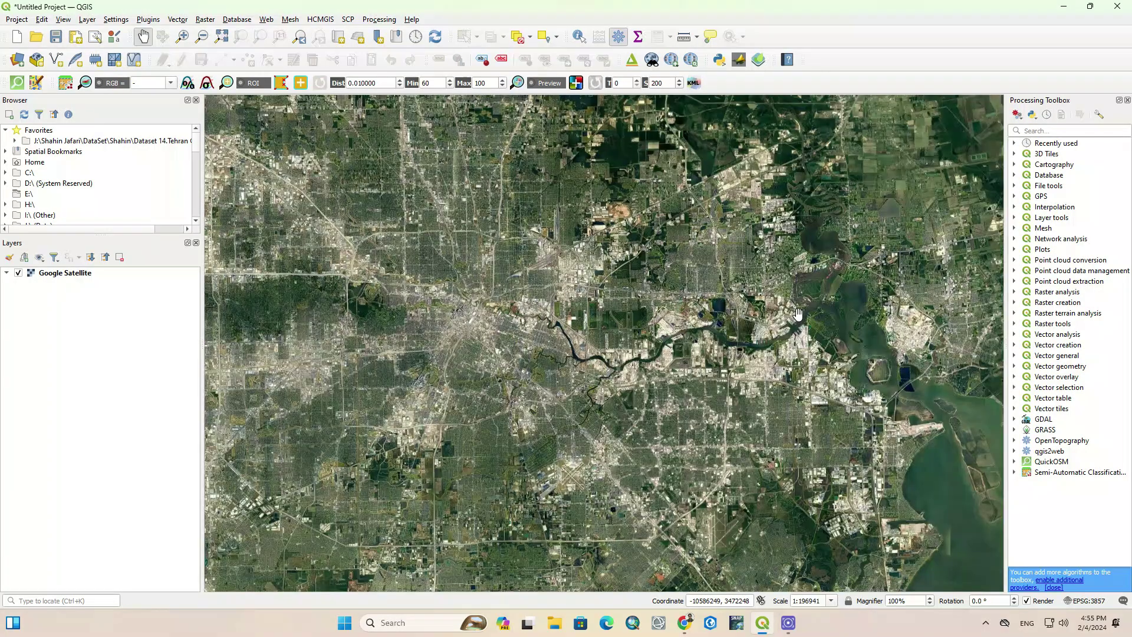
pyautogui.moveTo(451, 307); pyautogui.dragTo(494, 319)
pyautogui.scroll(1, 494, 319)
pyautogui.scroll(1, 493, 319)
pyautogui.scroll(1, 533, 362)
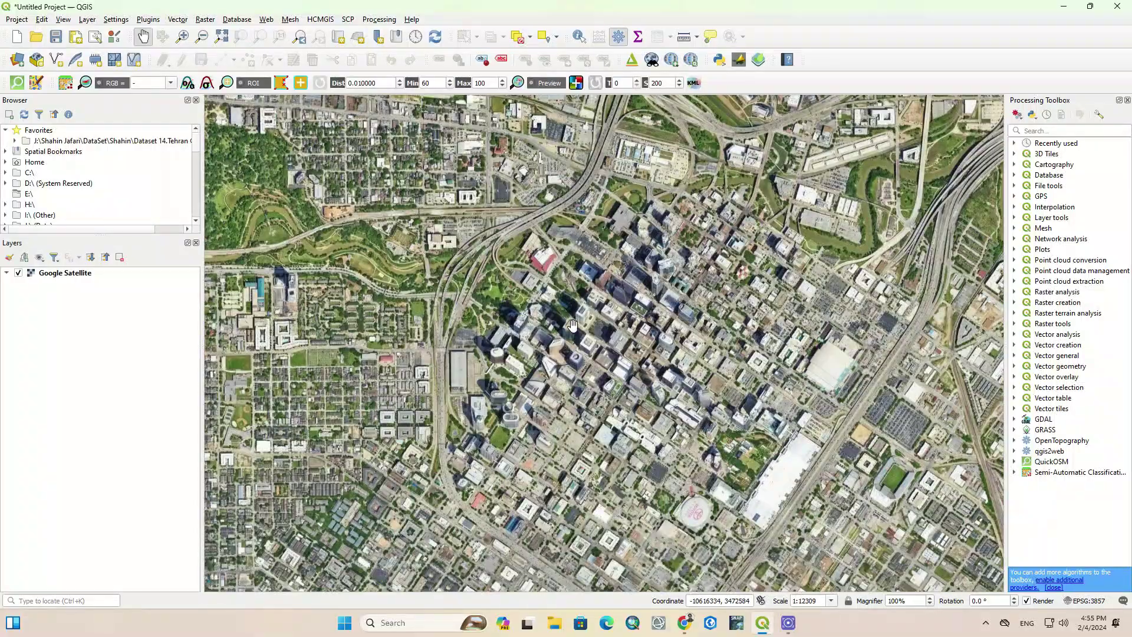
pyautogui.scroll(1, 571, 326)
pyautogui.scroll(1, 593, 388)
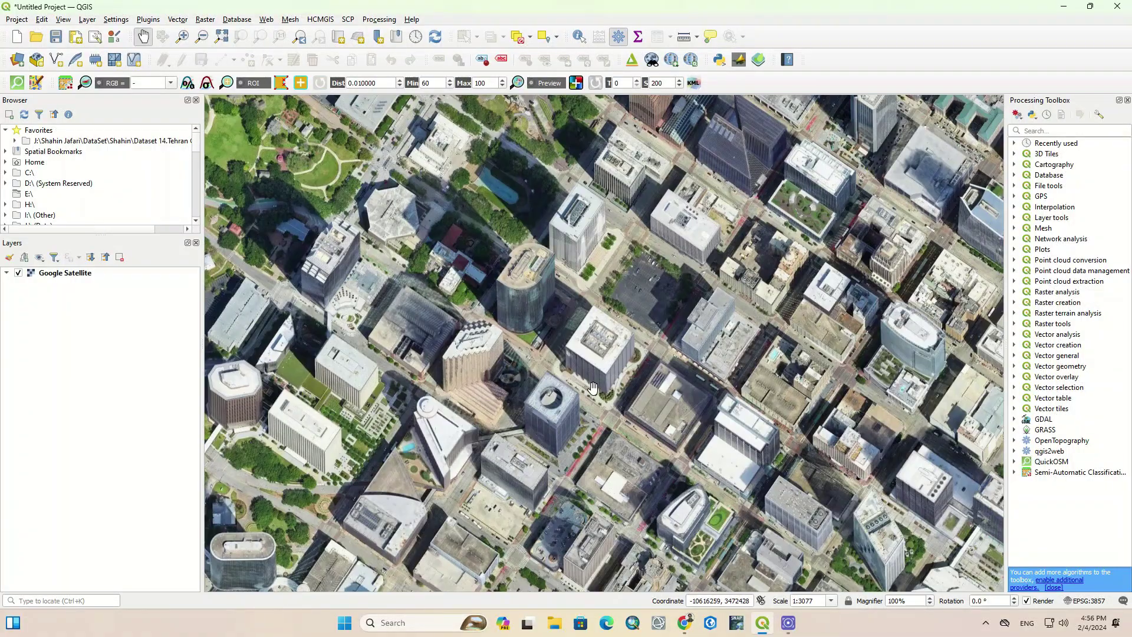
pyautogui.scroll(1, 608, 371)
pyautogui.scroll(-1, 627, 350)
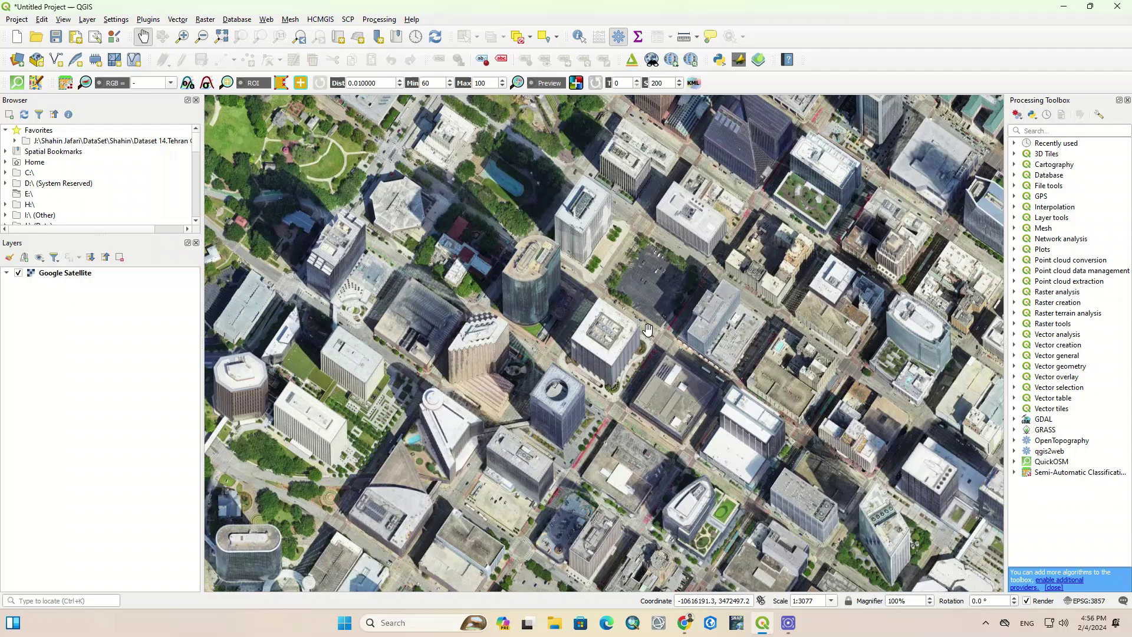
pyautogui.scroll(-1, 648, 328)
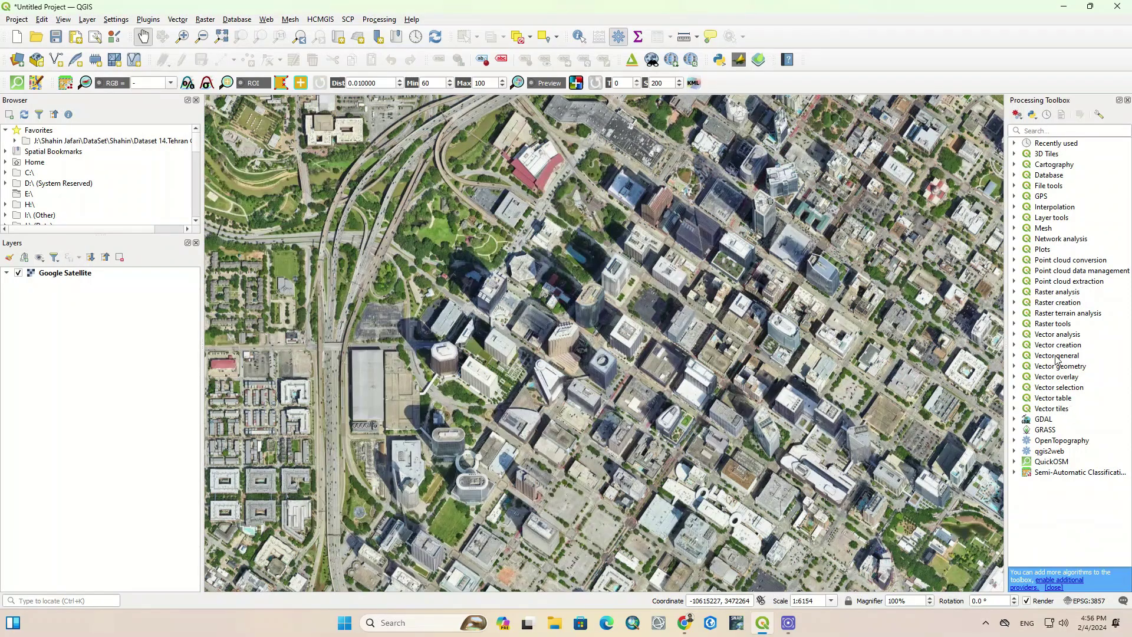
# - Open Convert map to raster from the Raster tools group in the Processing Toolbox
pyautogui.click(1015, 324)
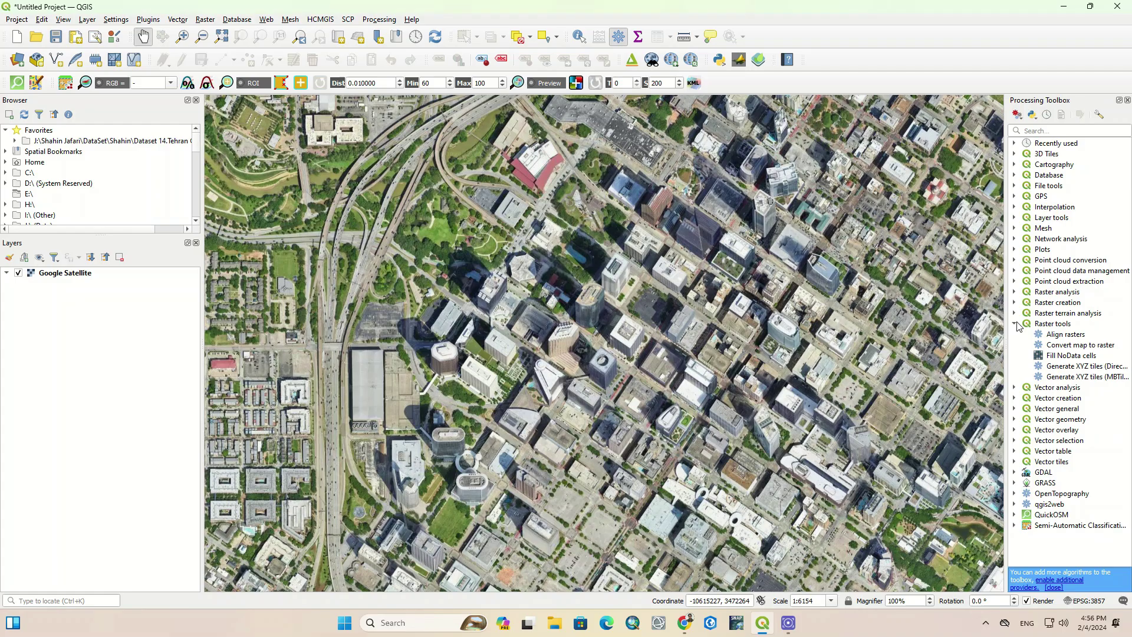
pyautogui.click(1090, 347)
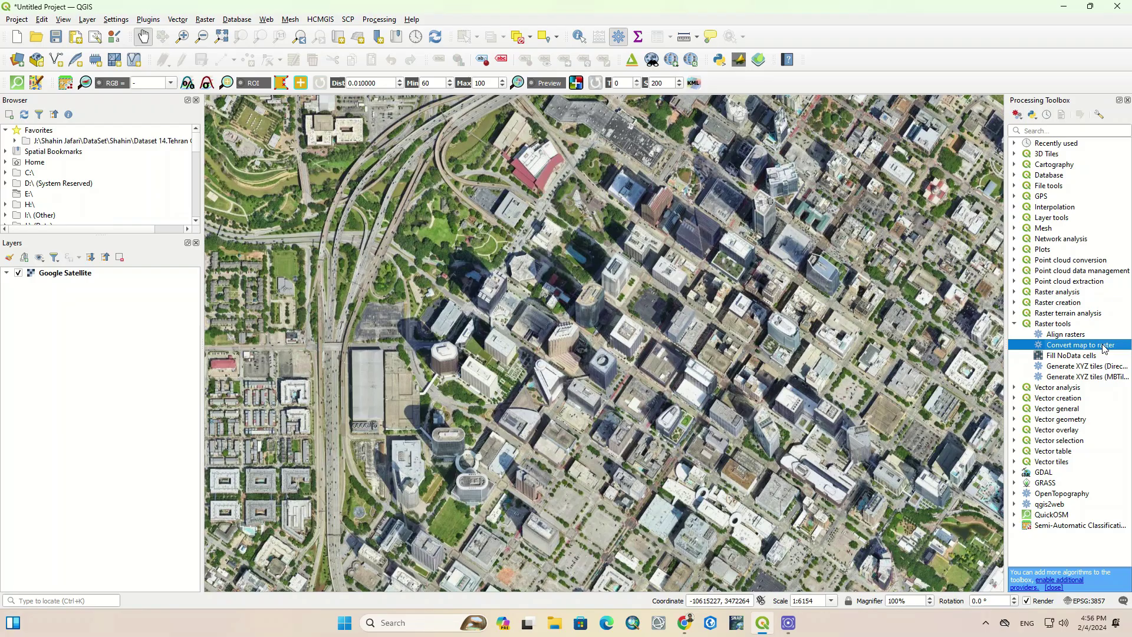
pyautogui.doubleClick(1105, 348)
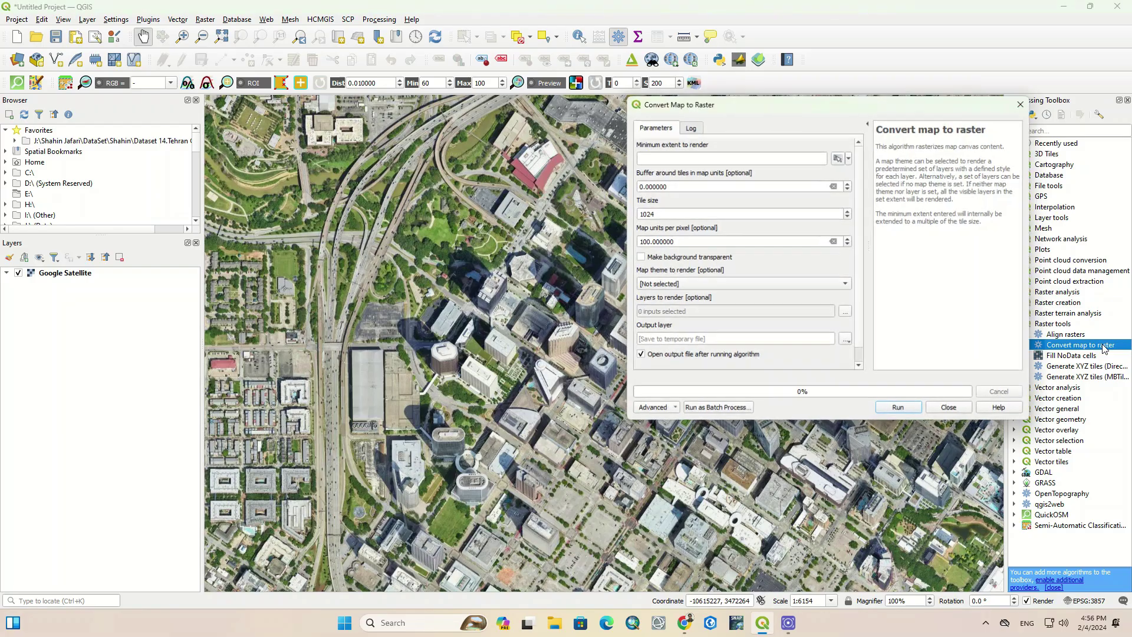
# - Set the render extent by drawing a rectangle over downtown Houston on the map canvas
pyautogui.click(850, 159)
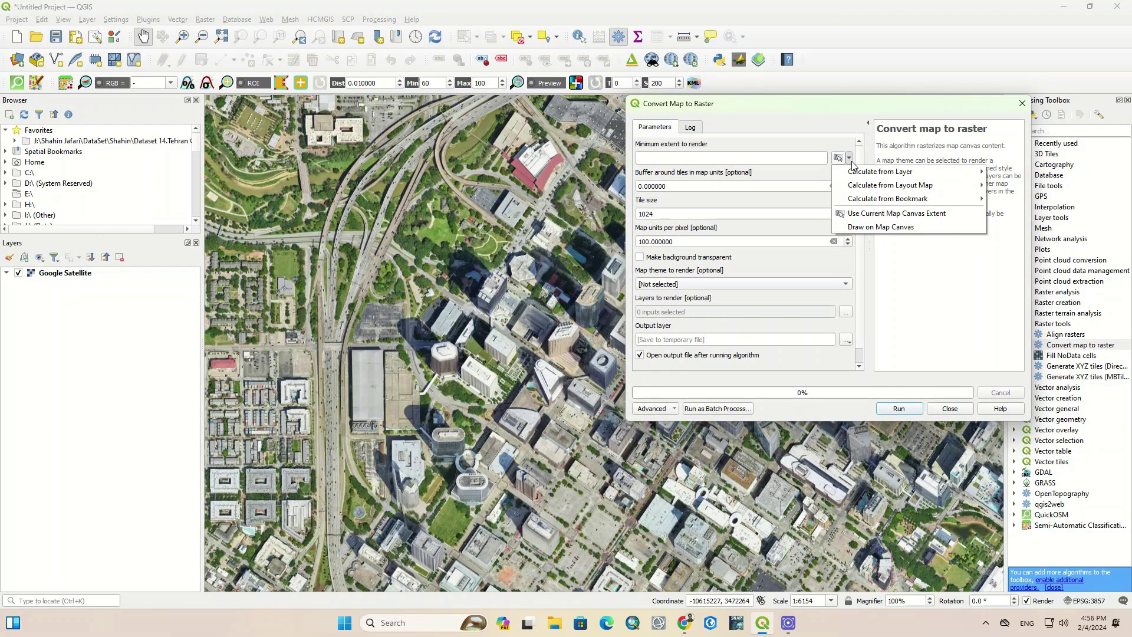
pyautogui.moveTo(947, 172)
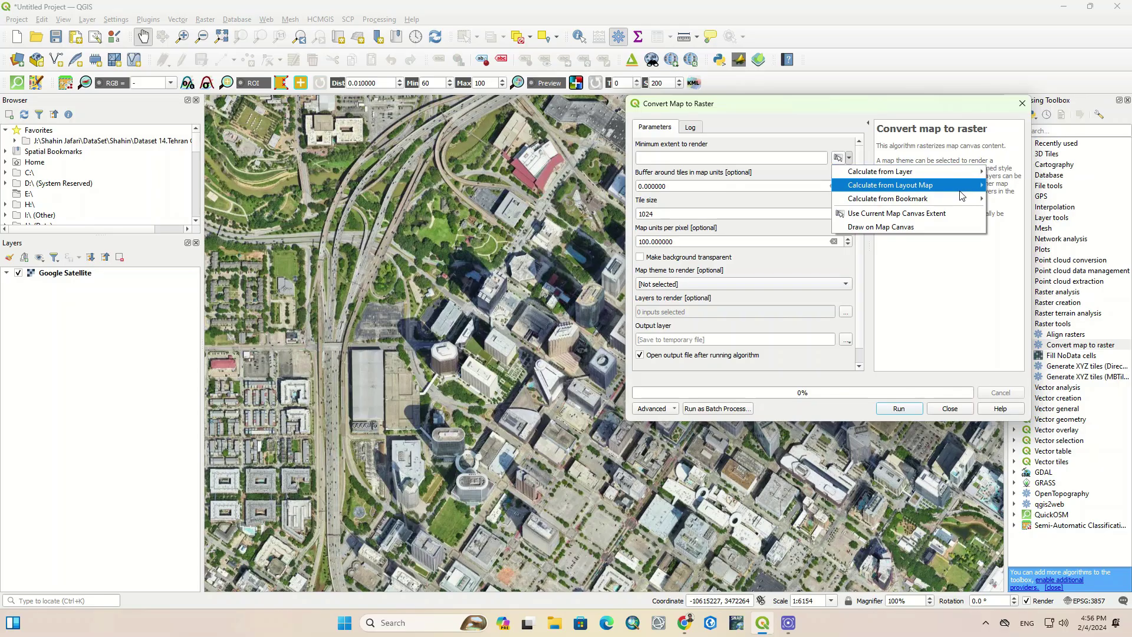
pyautogui.click(921, 228)
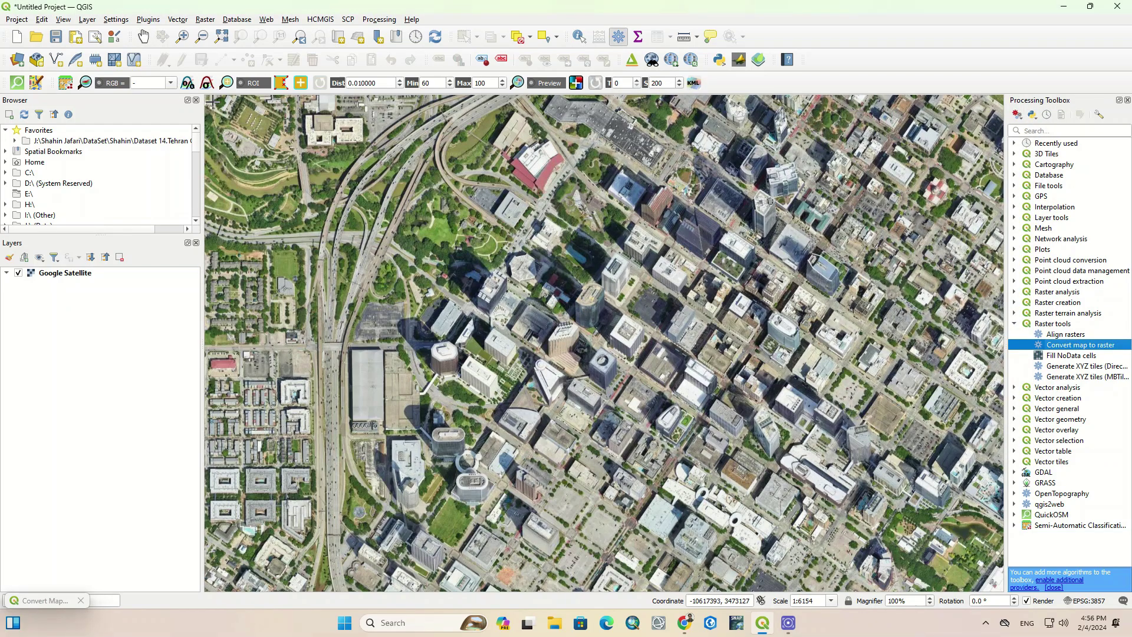
pyautogui.moveTo(212, 101); pyautogui.dragTo(995, 576)
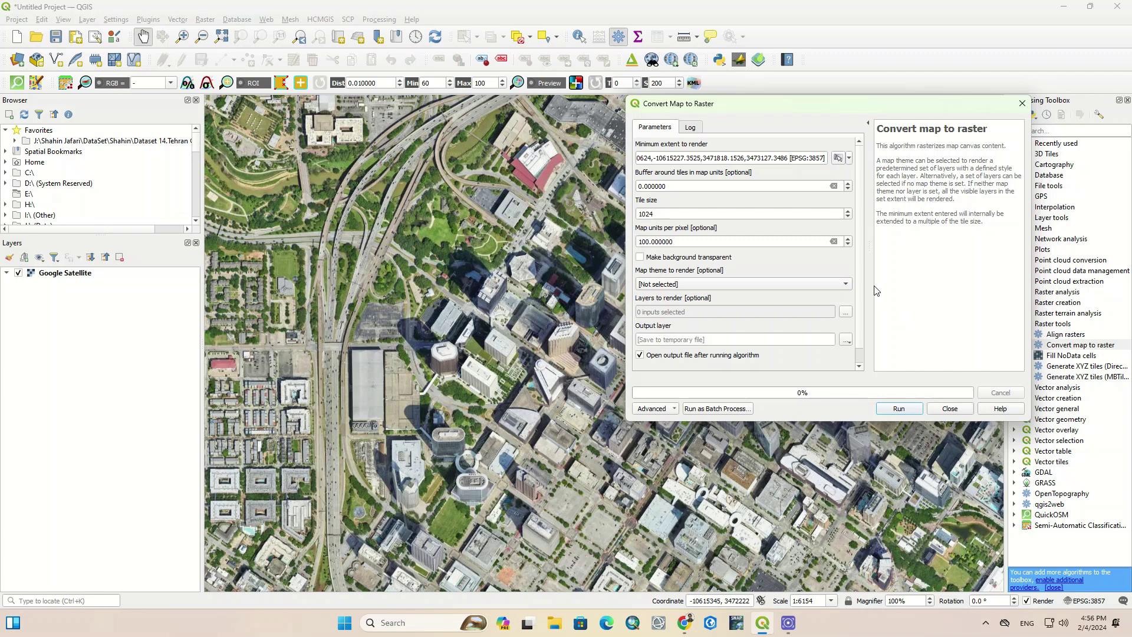
# - Set map units per pixel to 20 and run the conversion, producing a coarse Output raster
pyautogui.doubleClick(678, 241)
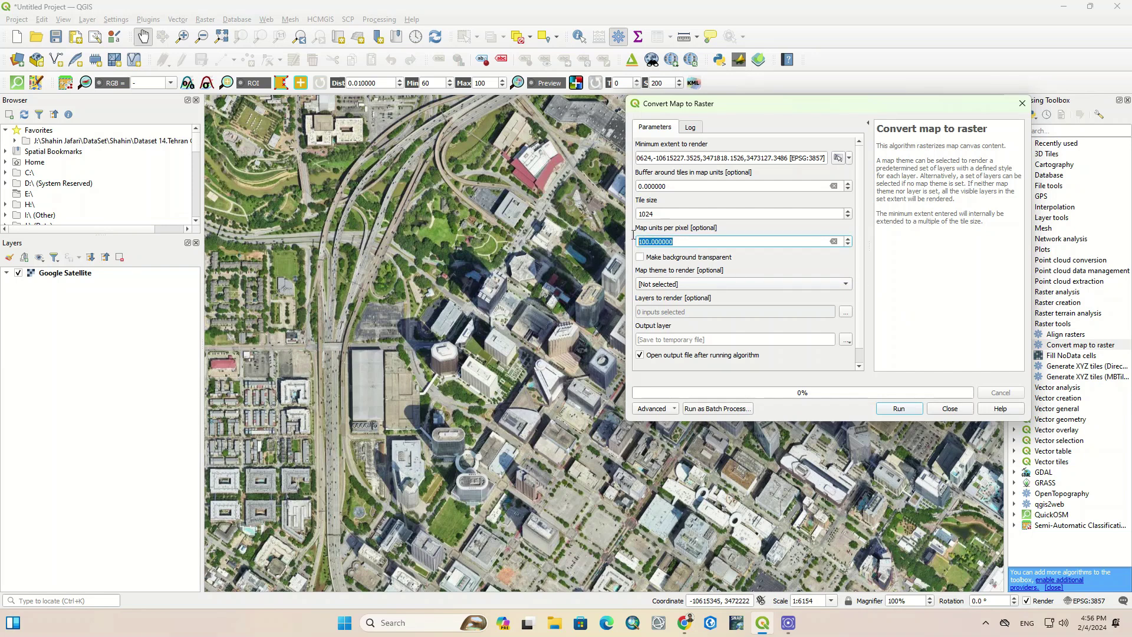
pyautogui.doubleClick(746, 241)
pyautogui.click(695, 213)
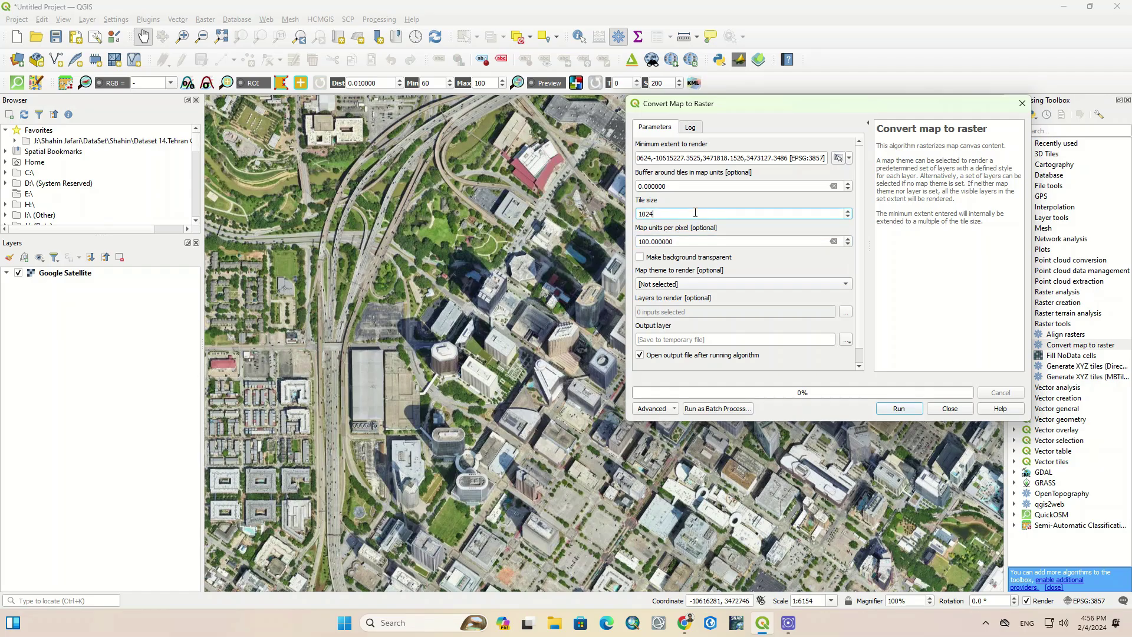
pyautogui.click(724, 241)
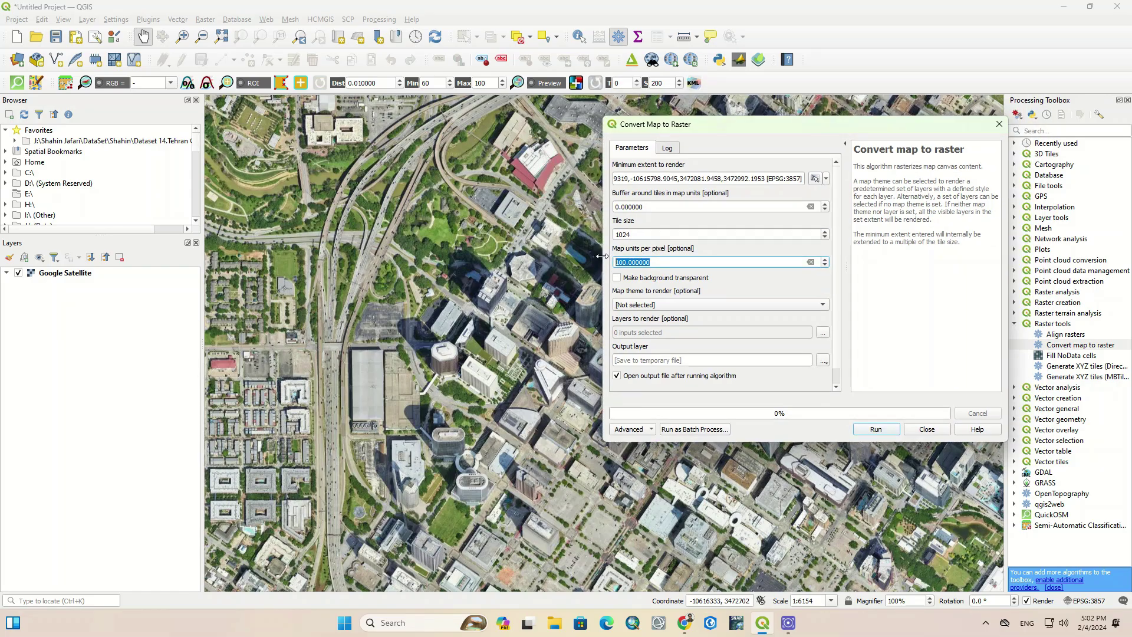
pyautogui.write('20')
pyautogui.click(769, 381)
pyautogui.click(876, 430)
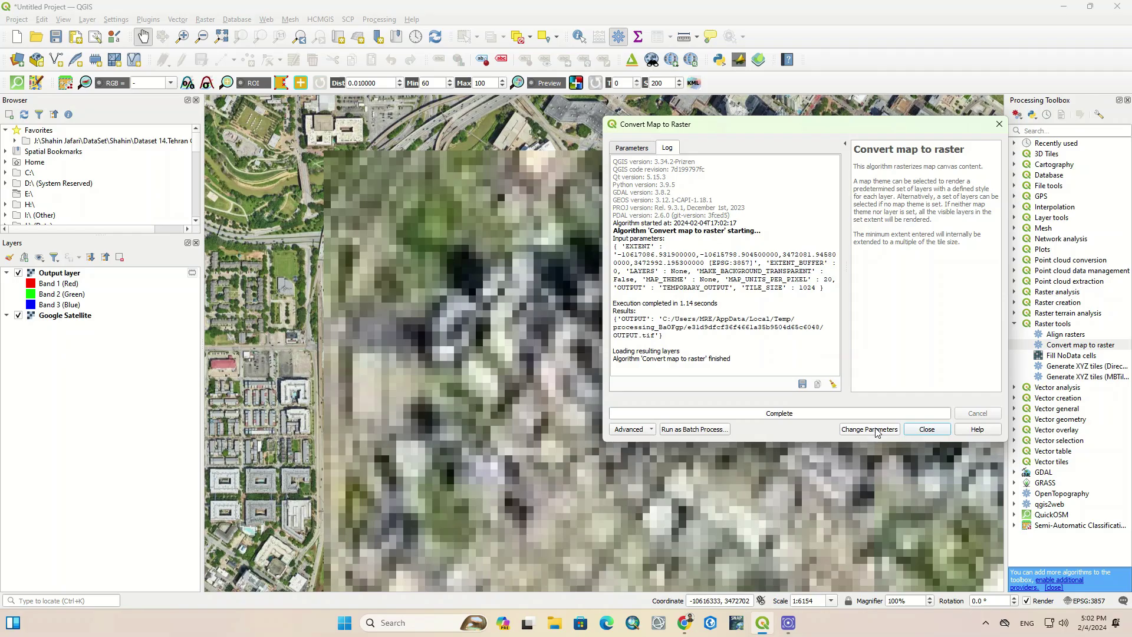
# - Rerun the conversion with map units per pixel set to 5
pyautogui.click(636, 153)
pyautogui.moveTo(657, 261); pyautogui.dragTo(575, 259)
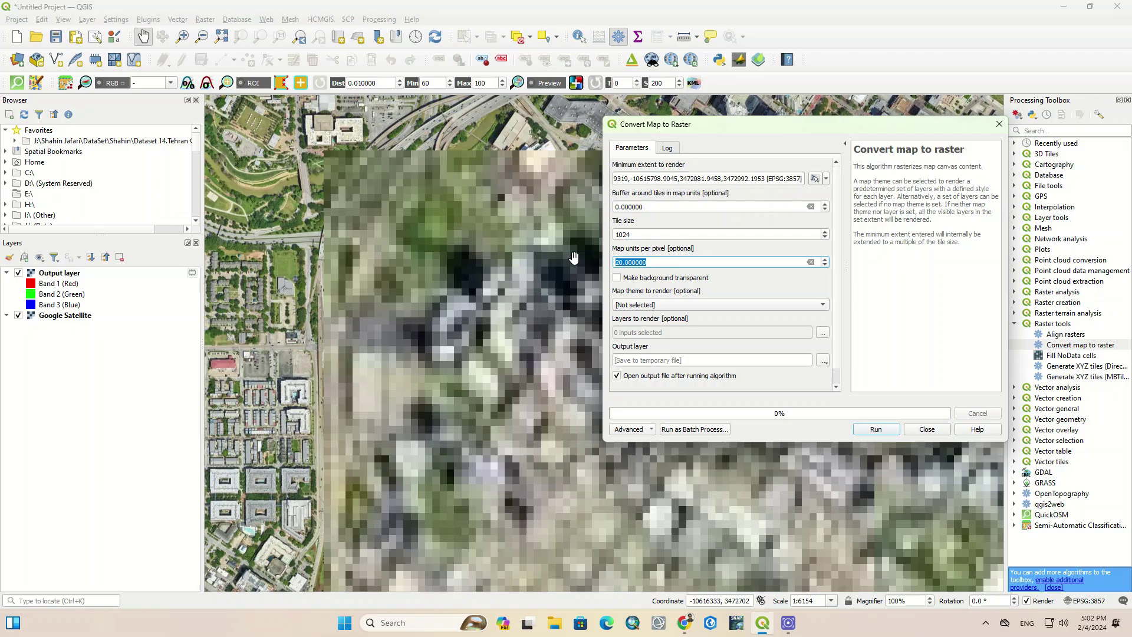
pyautogui.write('5')
pyautogui.click(877, 428)
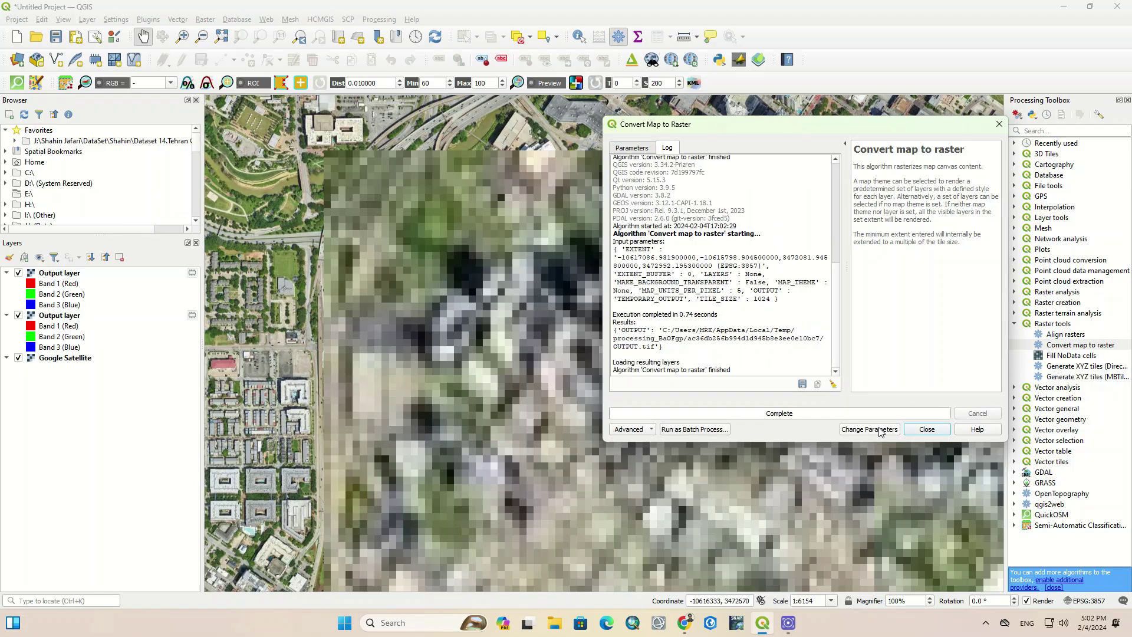
# - Toggle the two Output layers on and off to compare them with the basemap
pyautogui.click(18, 273)
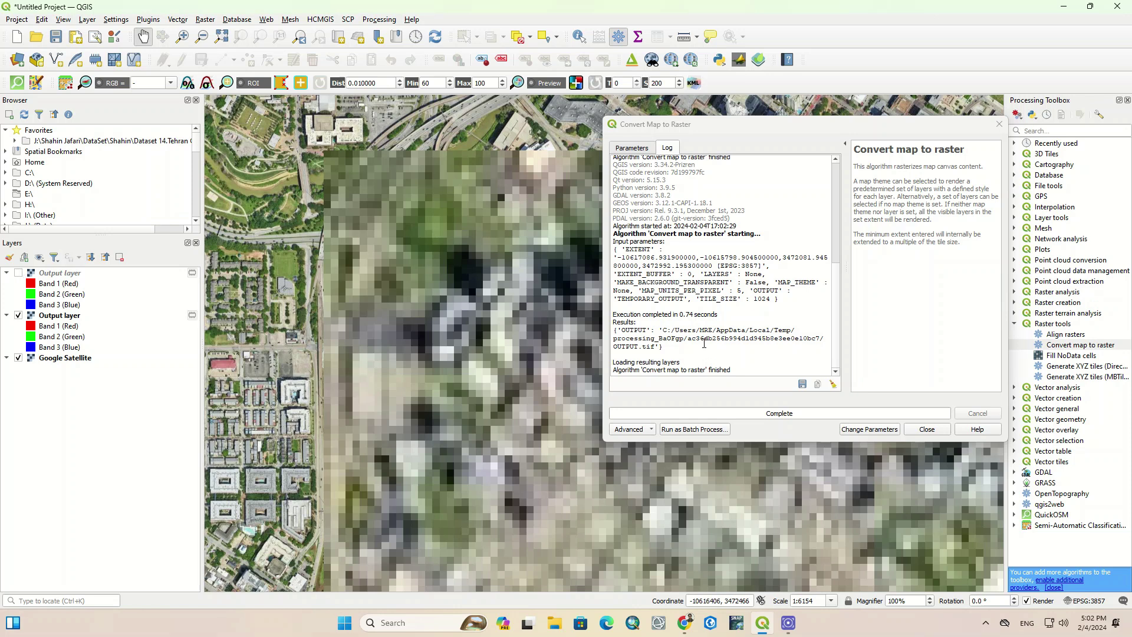
pyautogui.click(19, 273)
pyautogui.click(18, 316)
pyautogui.click(18, 273)
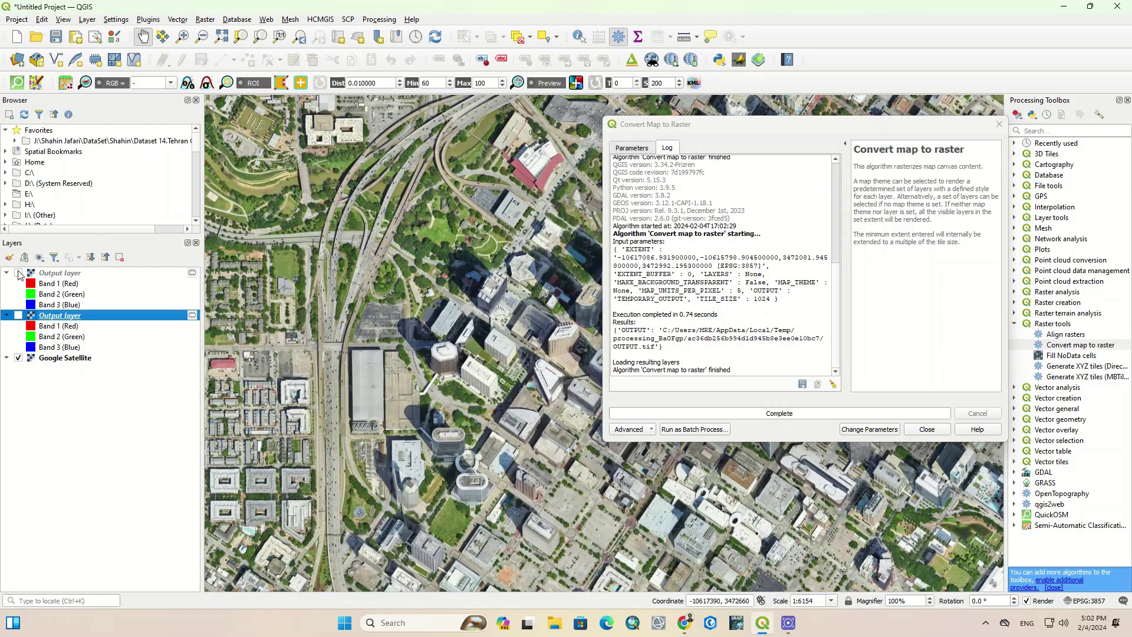
pyautogui.click(19, 273)
pyautogui.click(18, 273)
pyautogui.click(18, 315)
pyautogui.click(18, 316)
# - Rerun the conversion with map units per pixel set to 1
pyautogui.click(631, 148)
pyautogui.moveTo(669, 263); pyautogui.dragTo(570, 260)
pyautogui.write('1')
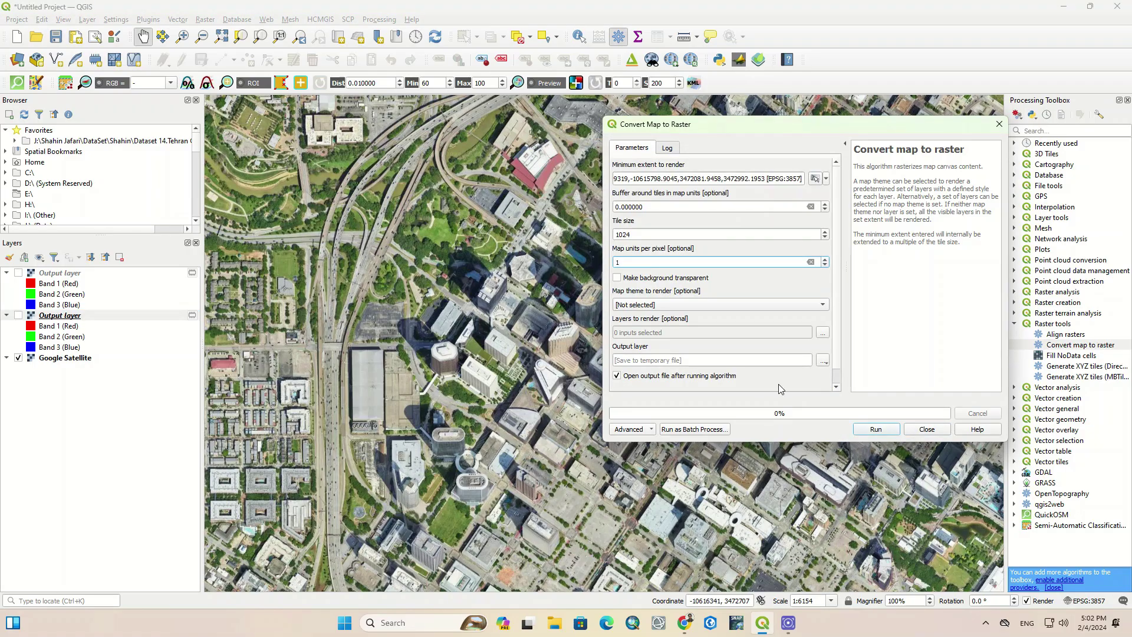
pyautogui.click(868, 429)
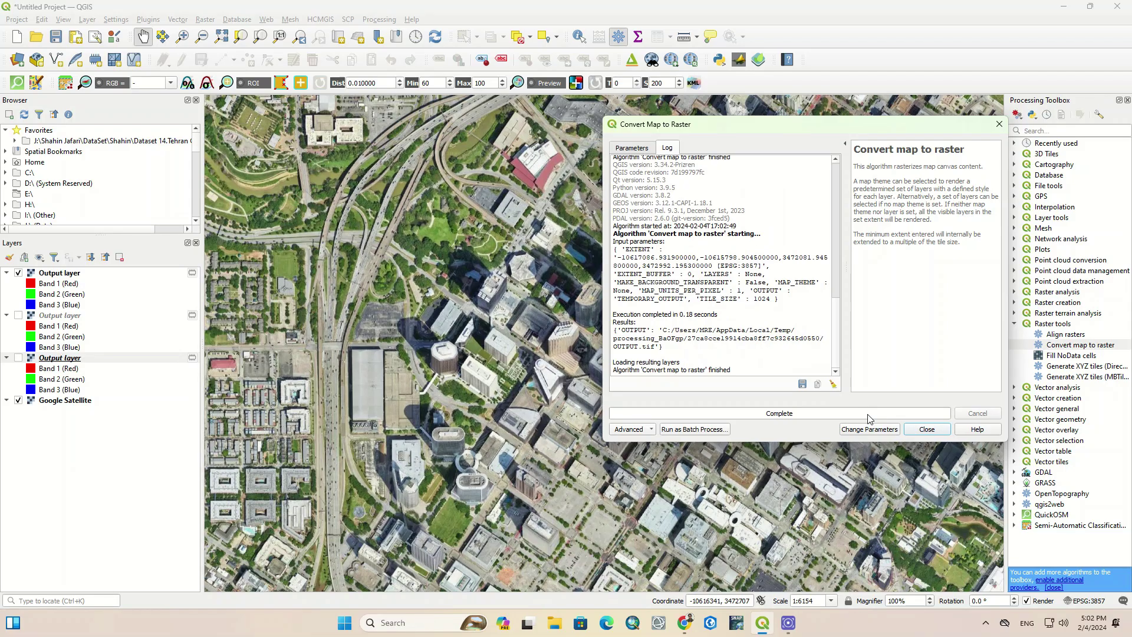
# - Compare the 1-unit Output layer against Google Satellite by toggling their visibility
pyautogui.click(19, 273)
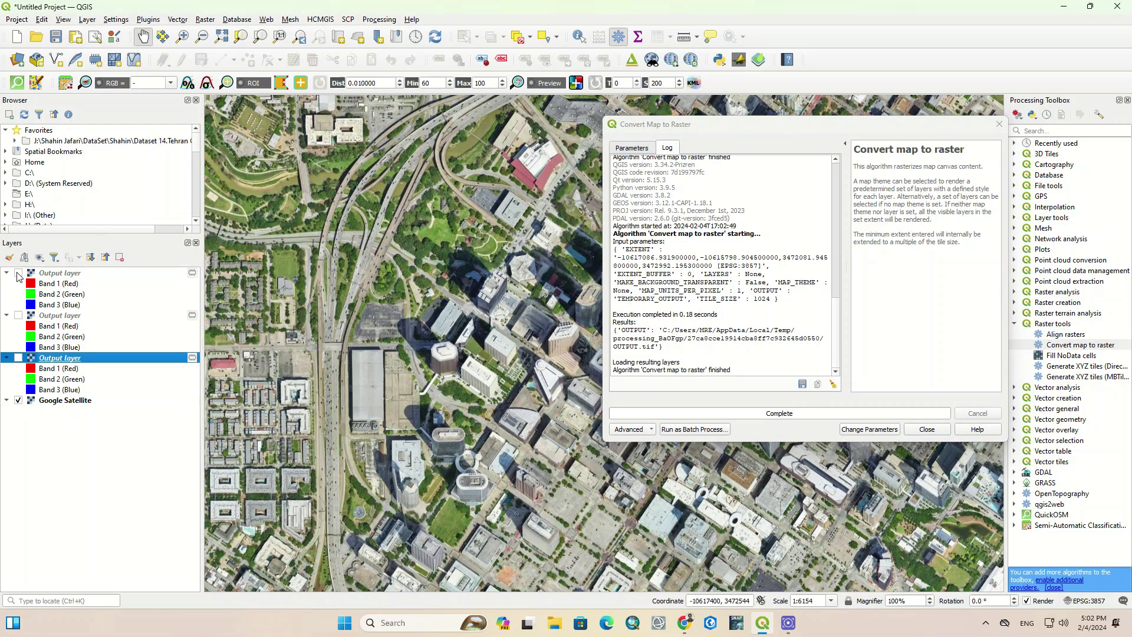
pyautogui.click(18, 273)
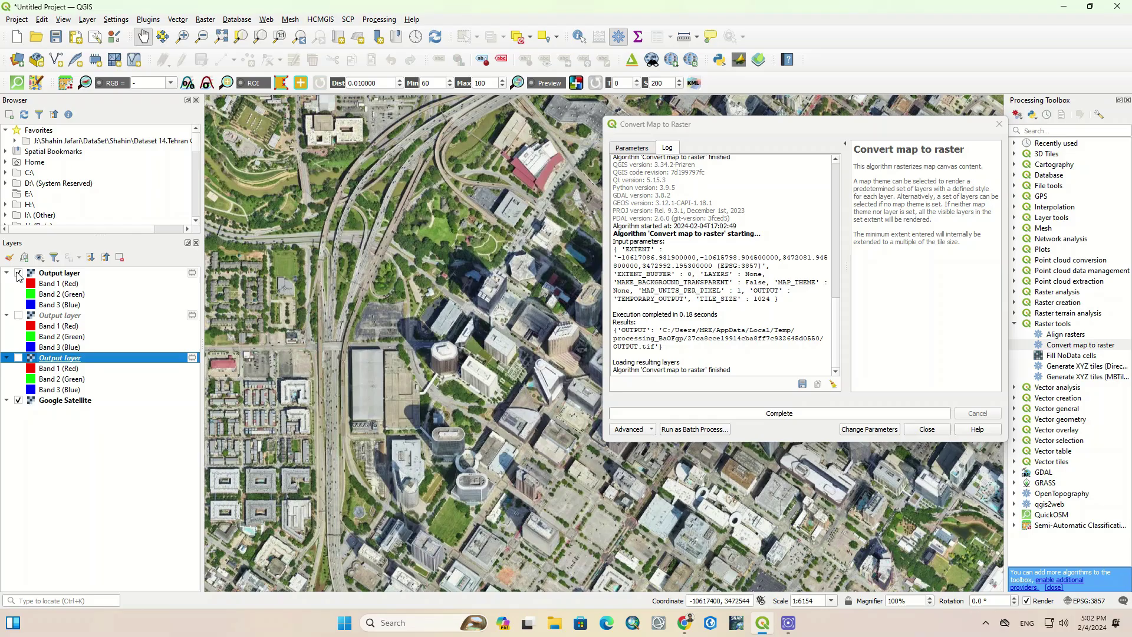
pyautogui.click(18, 401)
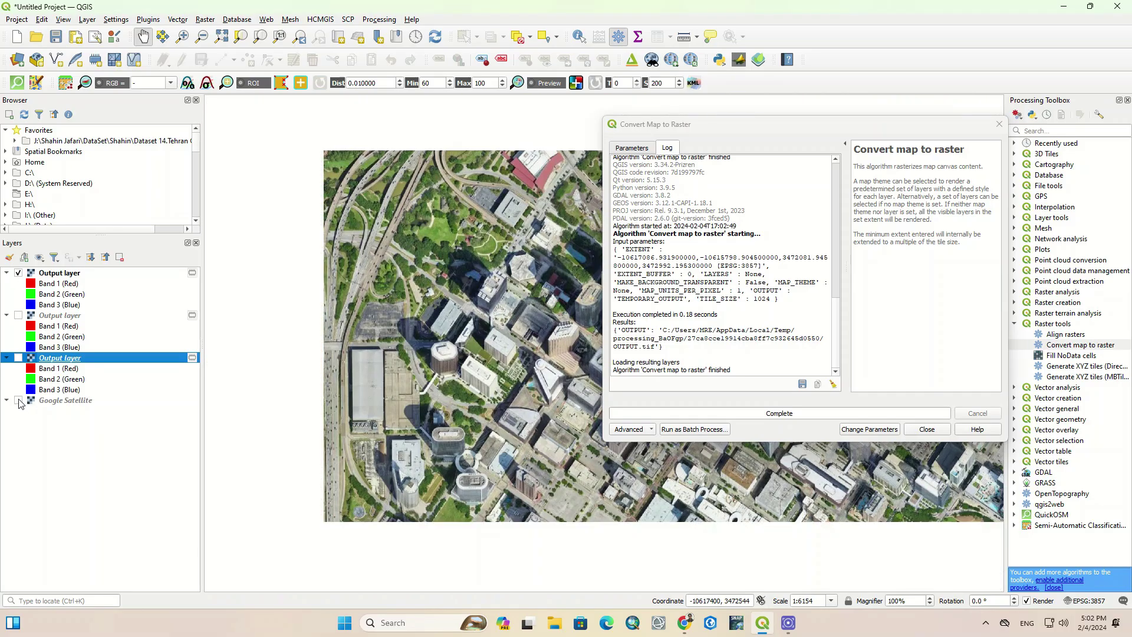
pyautogui.click(18, 401)
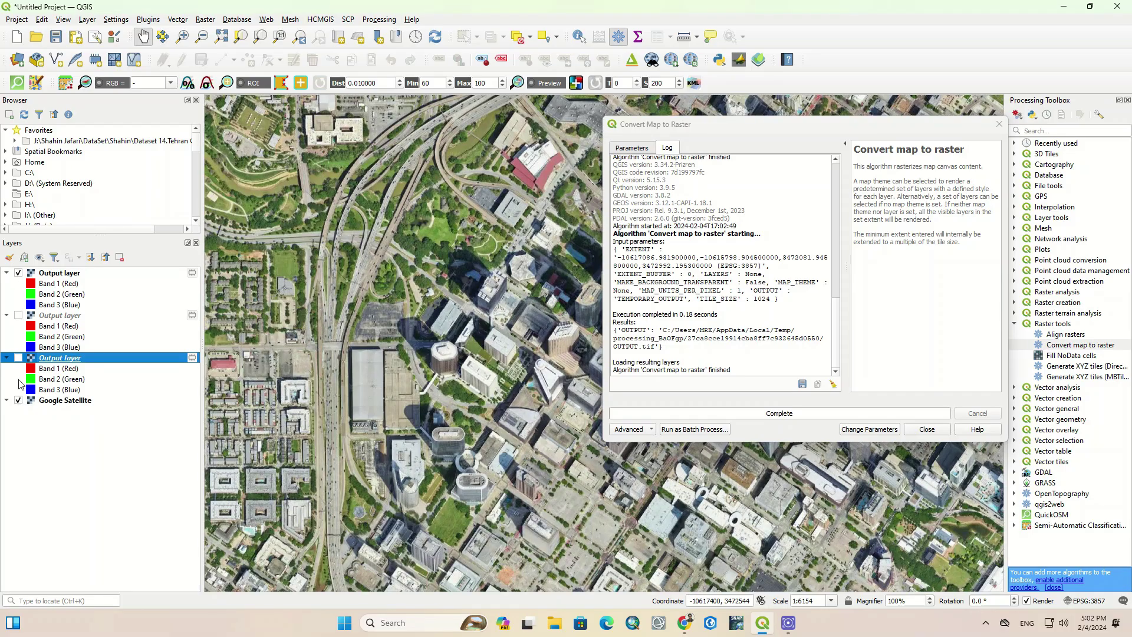
pyautogui.click(18, 273)
# - Redraw the render extent as a rectangle covering the whole visible map
pyautogui.click(632, 148)
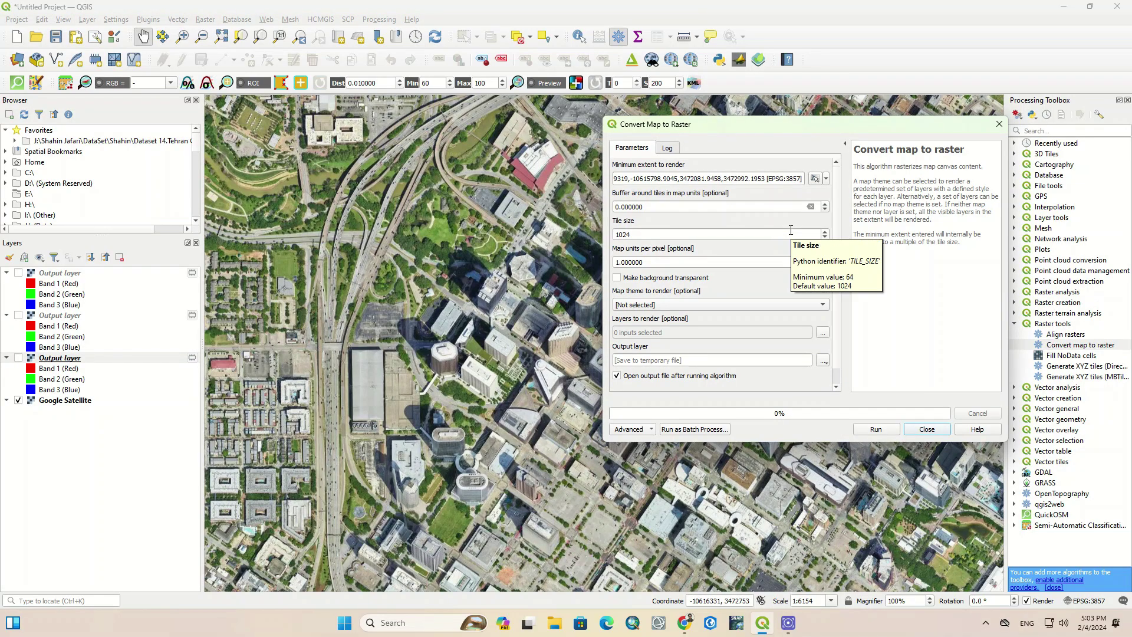
pyautogui.click(825, 179)
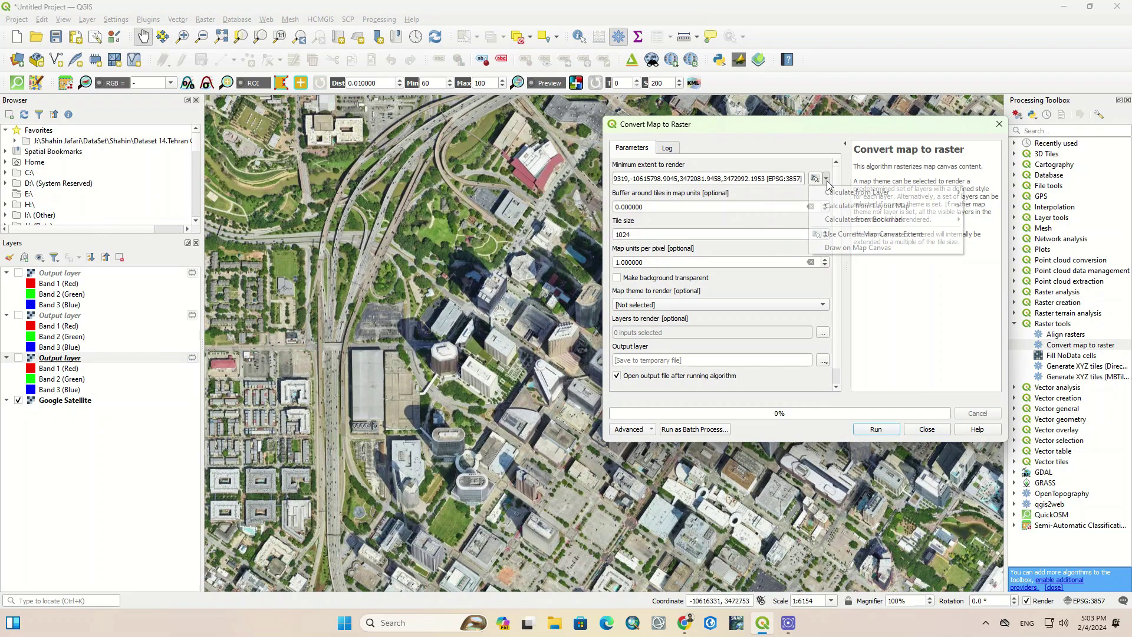
pyautogui.click(853, 248)
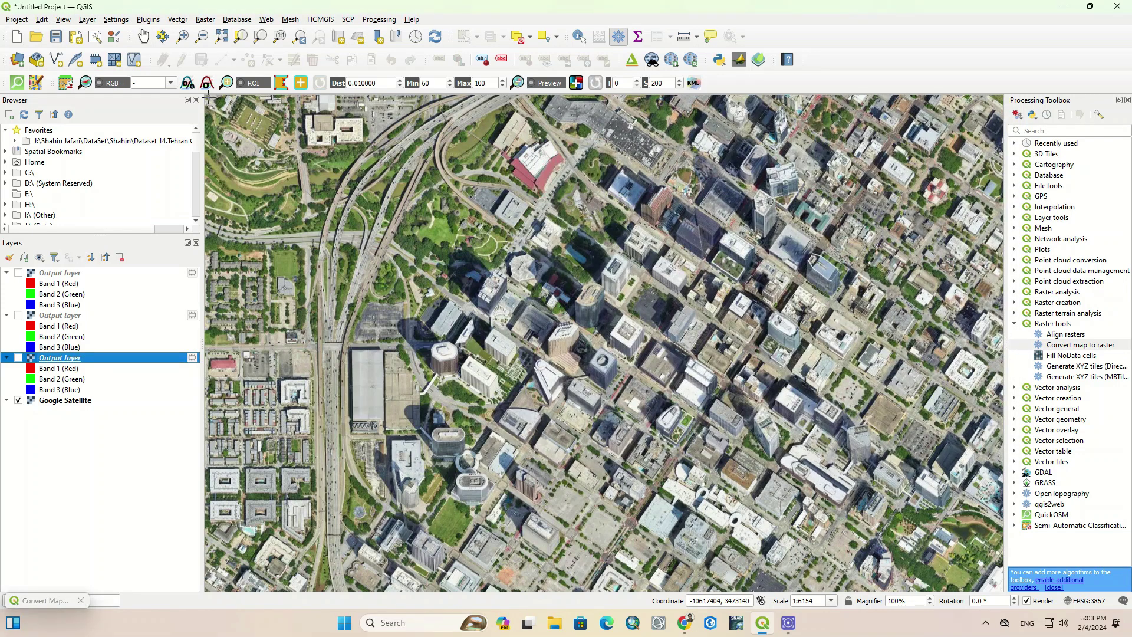
pyautogui.moveTo(208, 96); pyautogui.dragTo(1000, 578)
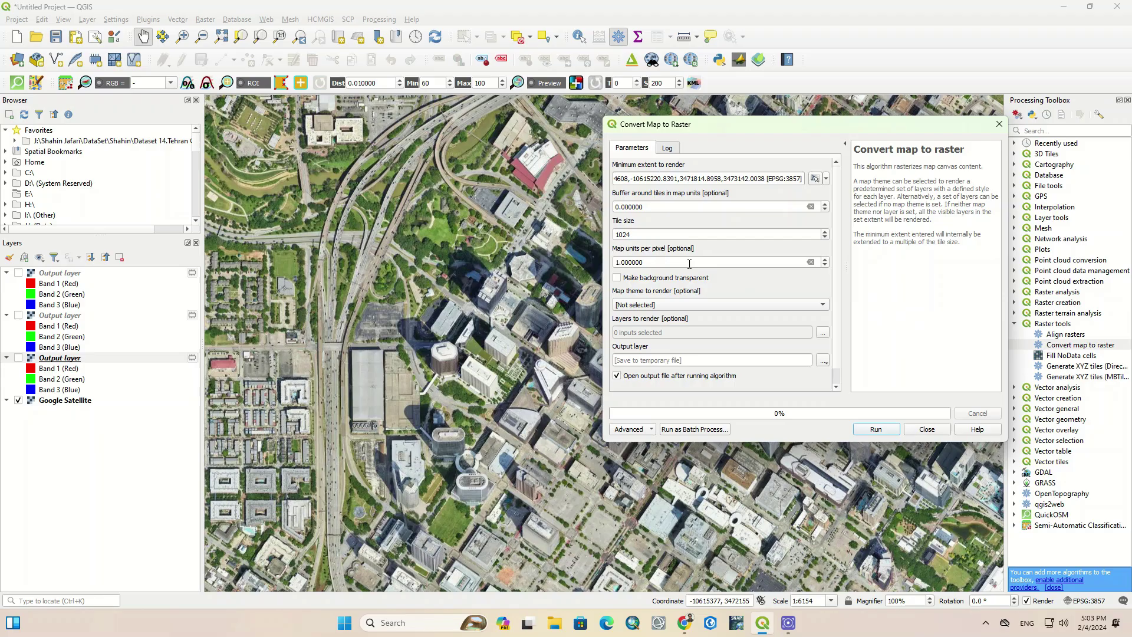
# - Run the conversion at 1 map unit per pixel, close the tool, and zoom out
pyautogui.click(896, 428)
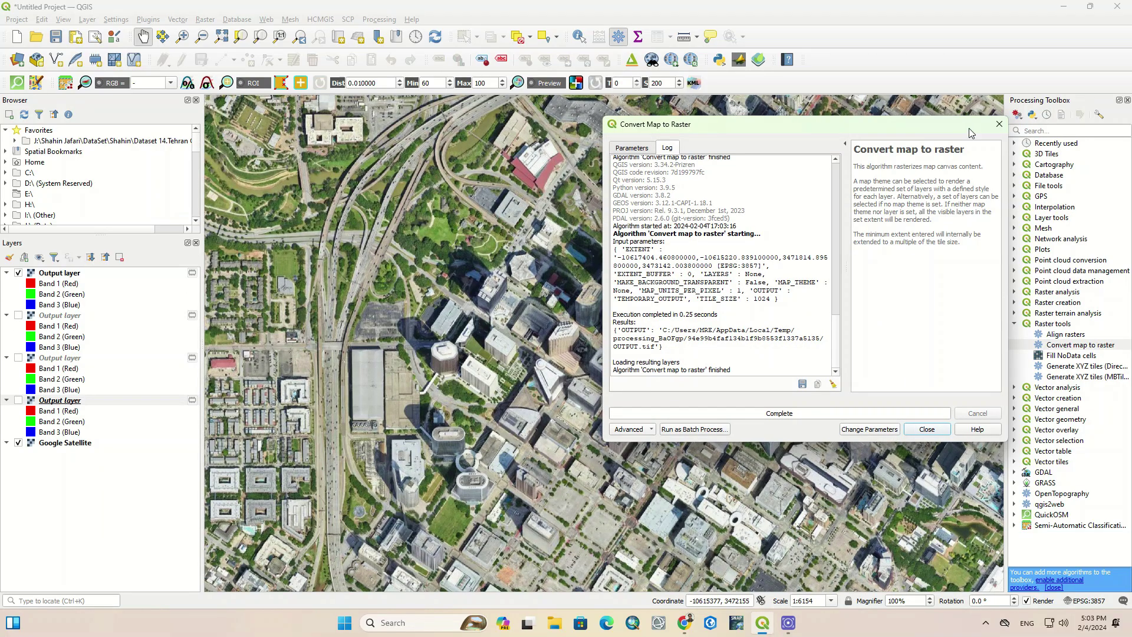
pyautogui.click(999, 124)
pyautogui.scroll(-1, 575, 293)
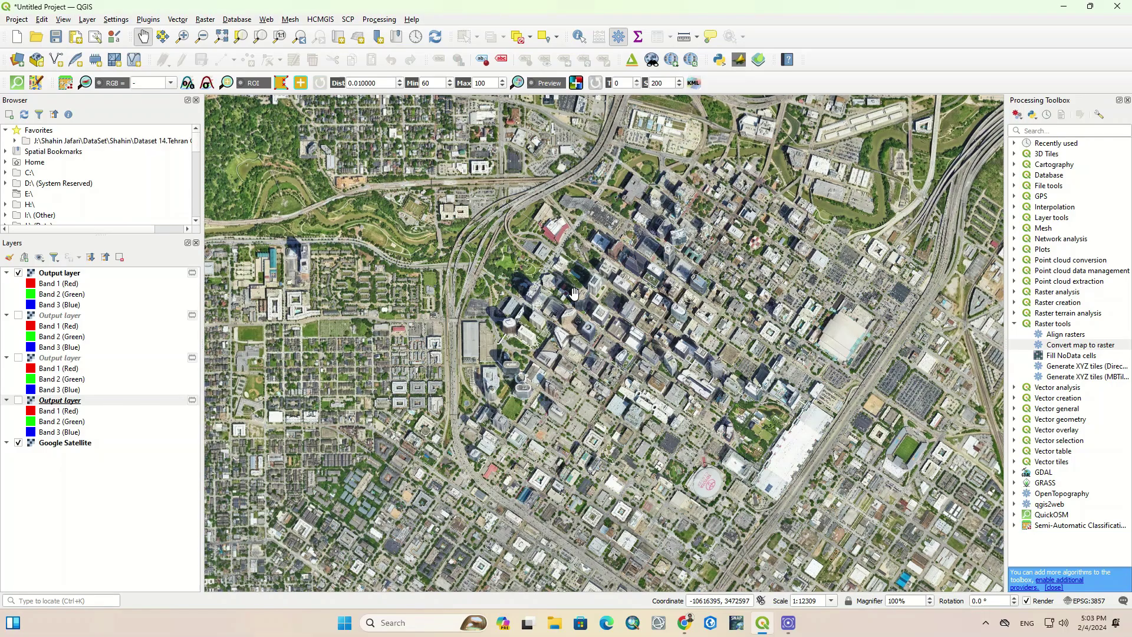
# - Remove the second, third and fourth Output layers from the Layers panel
pyautogui.click(50, 317)
pyautogui.keyDown('ctrl'); pyautogui.click(50, 358); pyautogui.keyUp('ctrl')
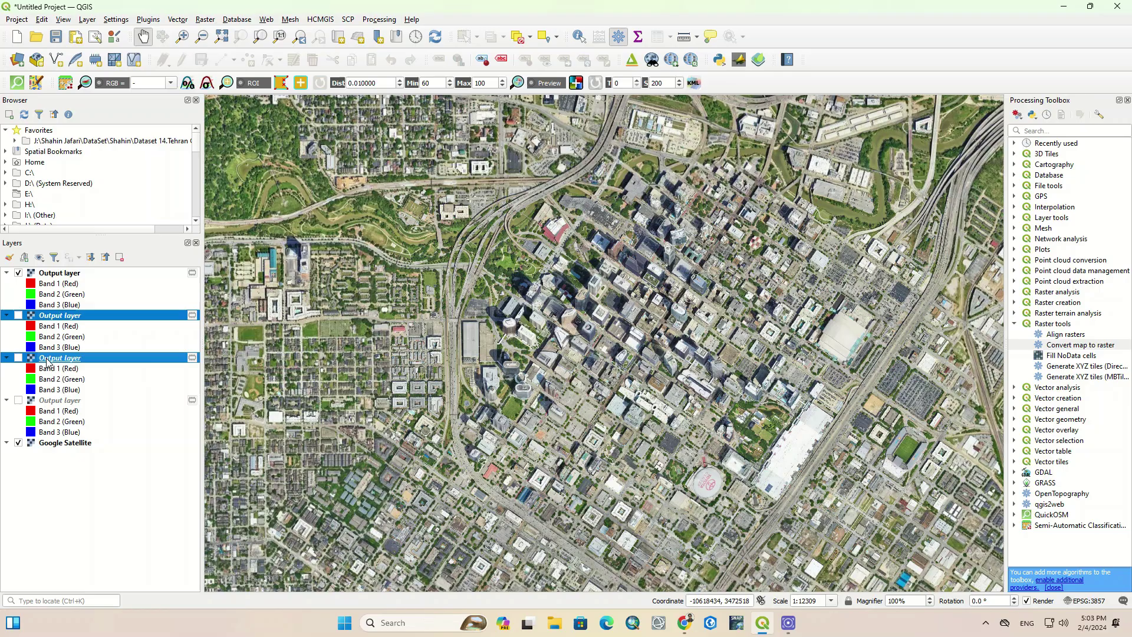
pyautogui.keyDown('ctrl'); pyautogui.click(47, 400); pyautogui.keyUp('ctrl')
pyautogui.rightClick(44, 400)
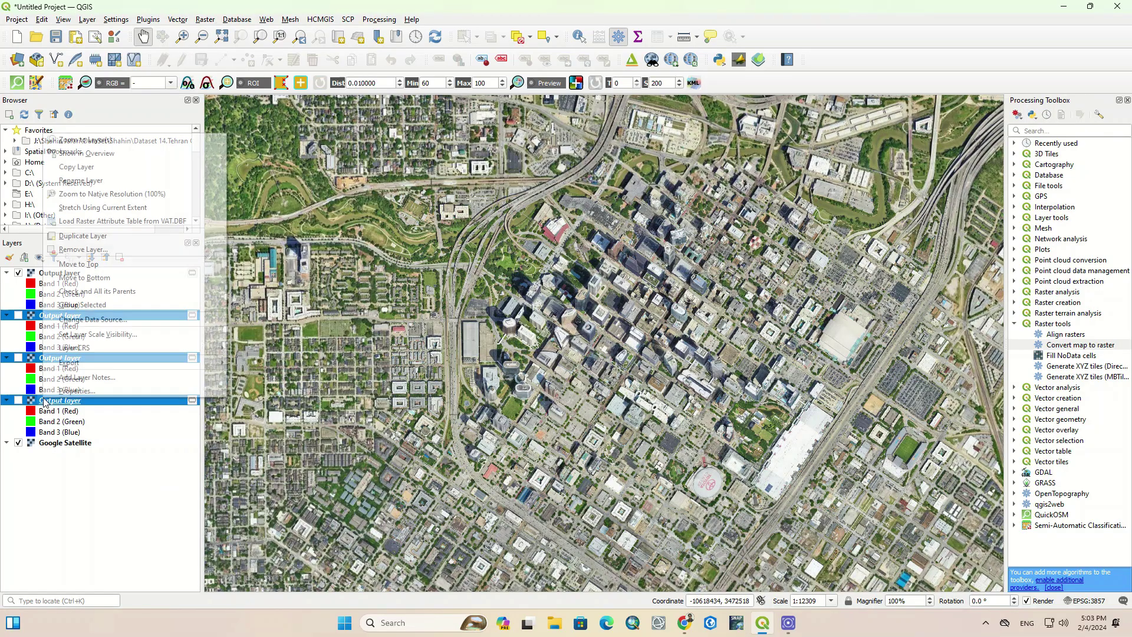
pyautogui.click(84, 250)
pyautogui.click(547, 323)
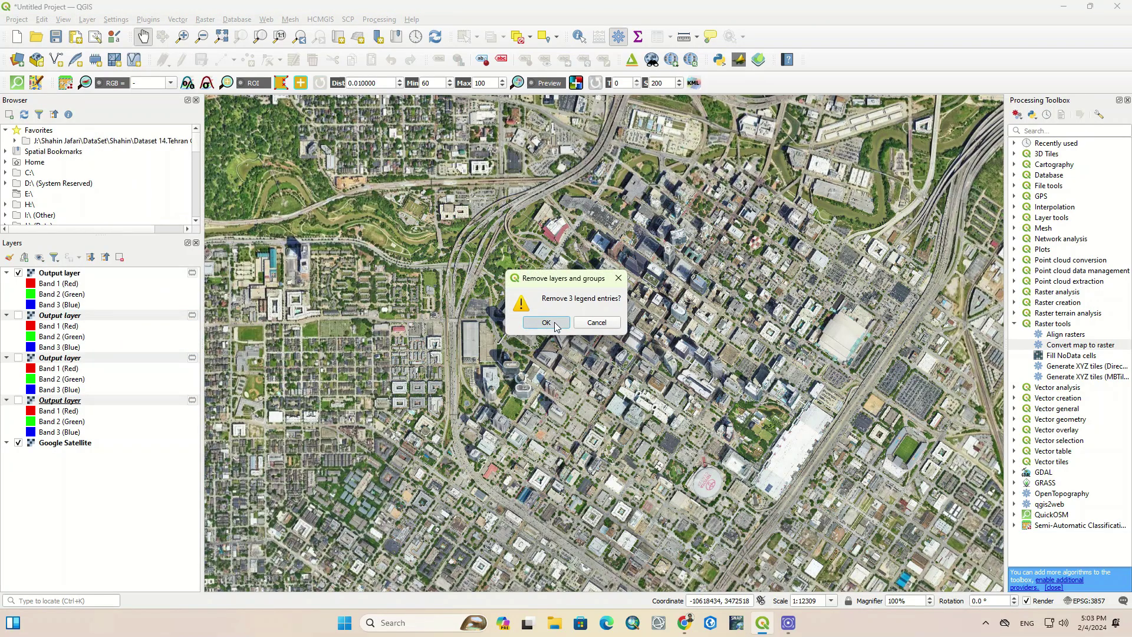
# - Zoom to the remaining Output layer and compare it with Google Satellite by toggling visibility
pyautogui.rightClick(44, 277)
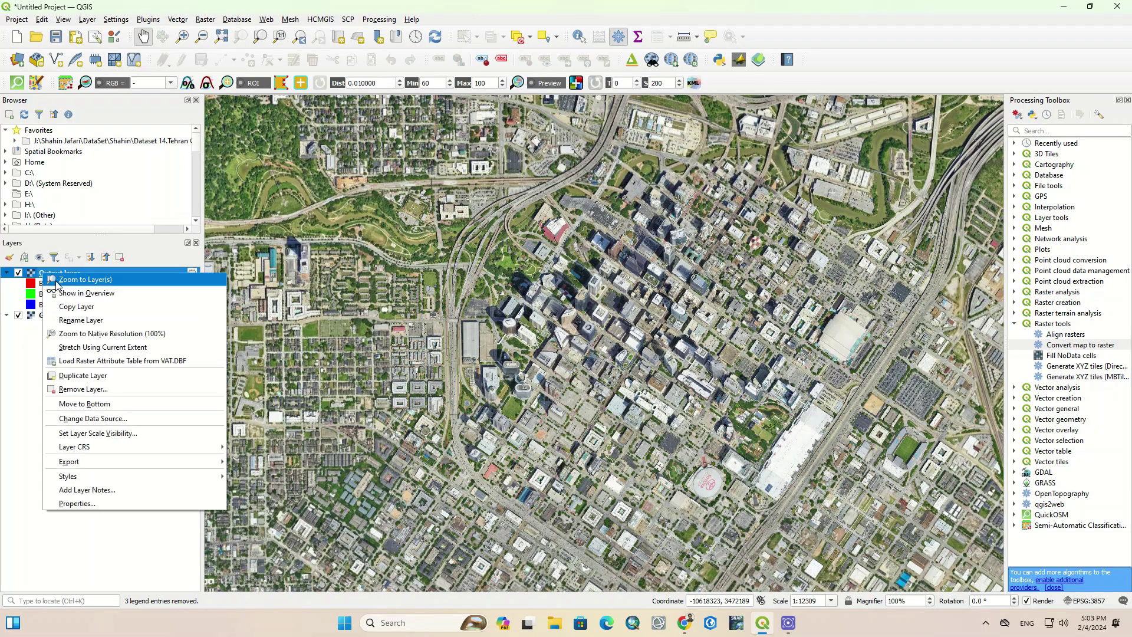
pyautogui.click(59, 286)
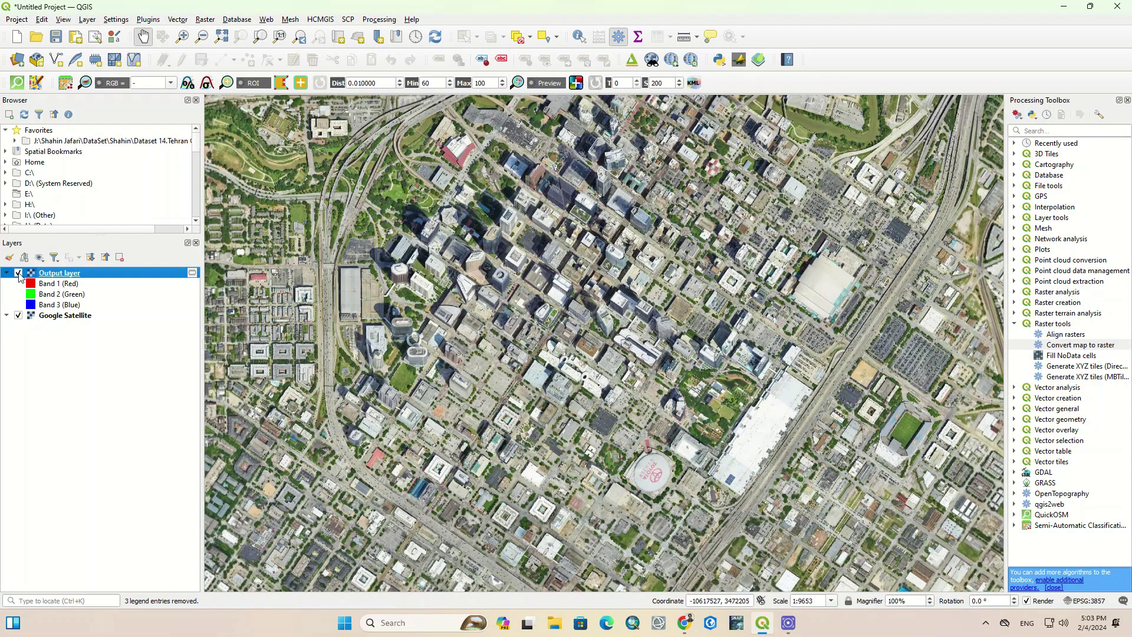
pyautogui.click(18, 274)
pyautogui.hotkey('ctrl', '-')
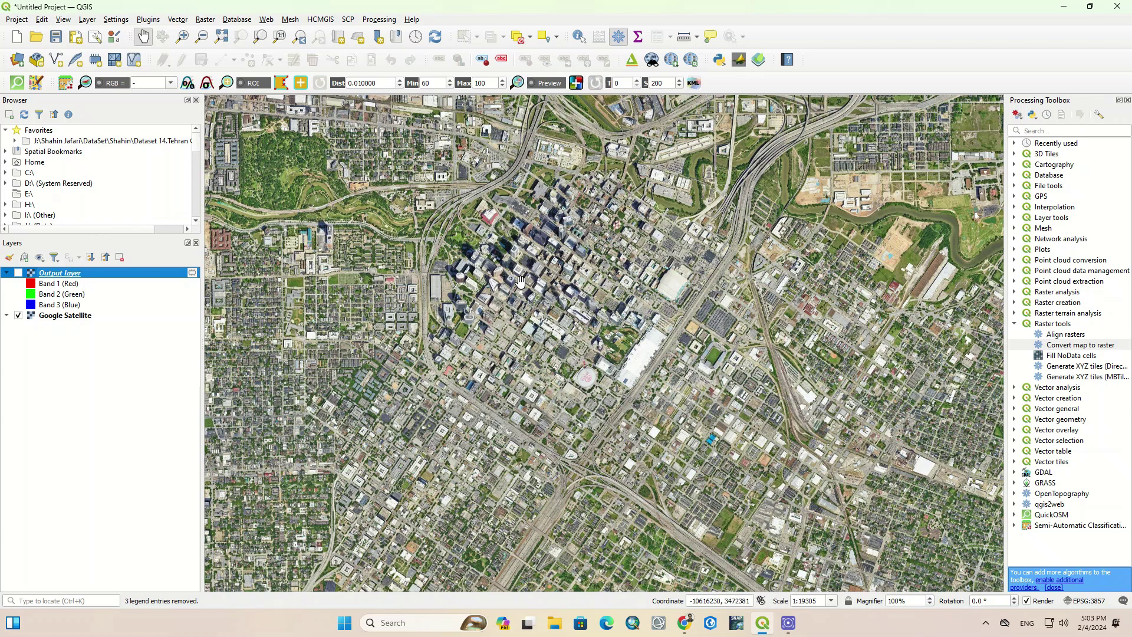
pyautogui.click(18, 272)
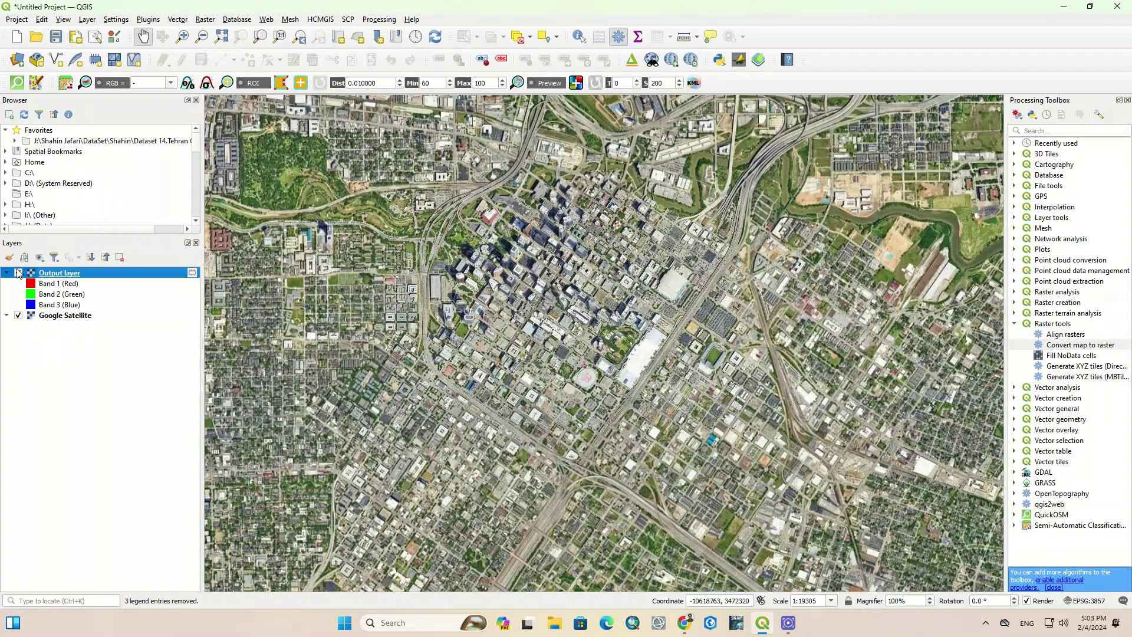
pyautogui.click(19, 316)
pyautogui.click(18, 316)
# - Save the Output layer as a GeoTIFF with file name New folder\tif01.tif
pyautogui.rightClick(84, 278)
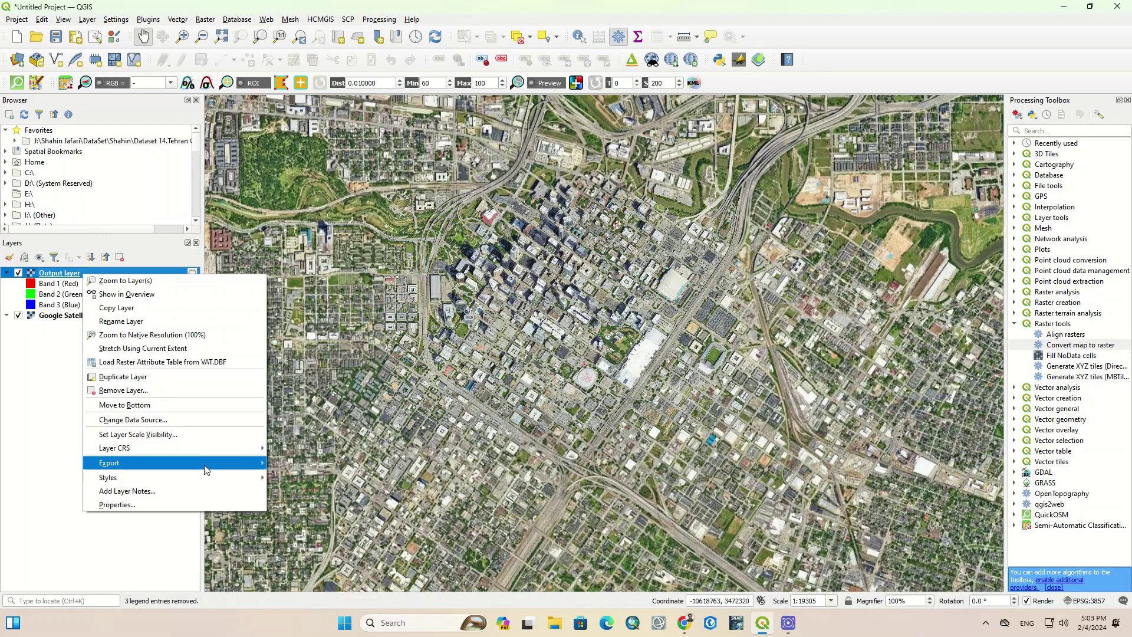
pyautogui.moveTo(207, 463)
pyautogui.click(312, 464)
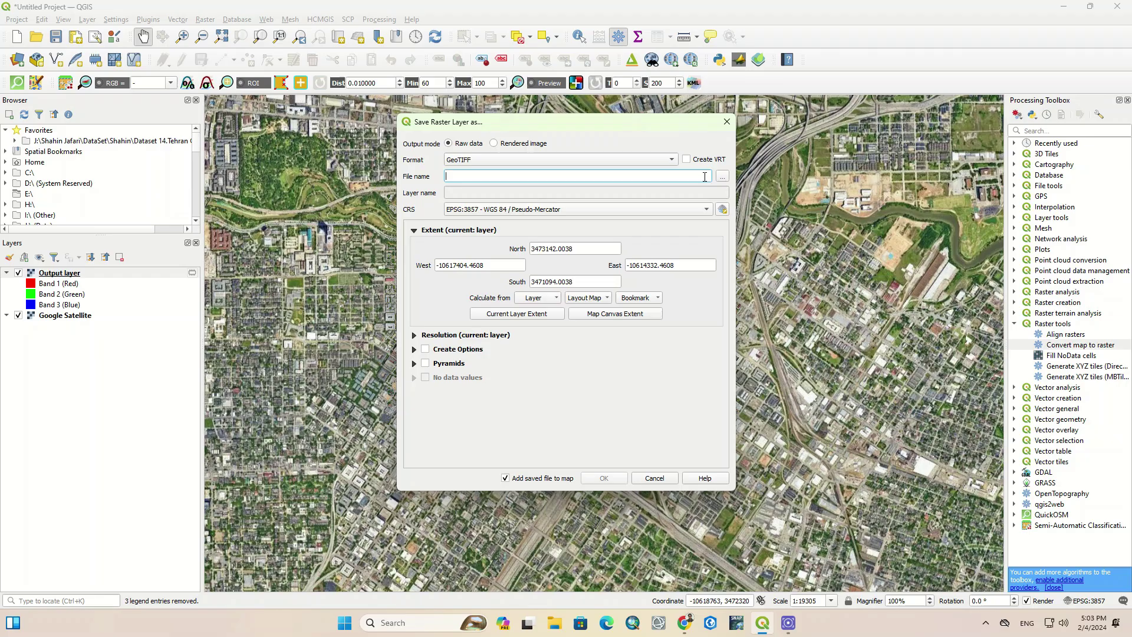
pyautogui.click(723, 177)
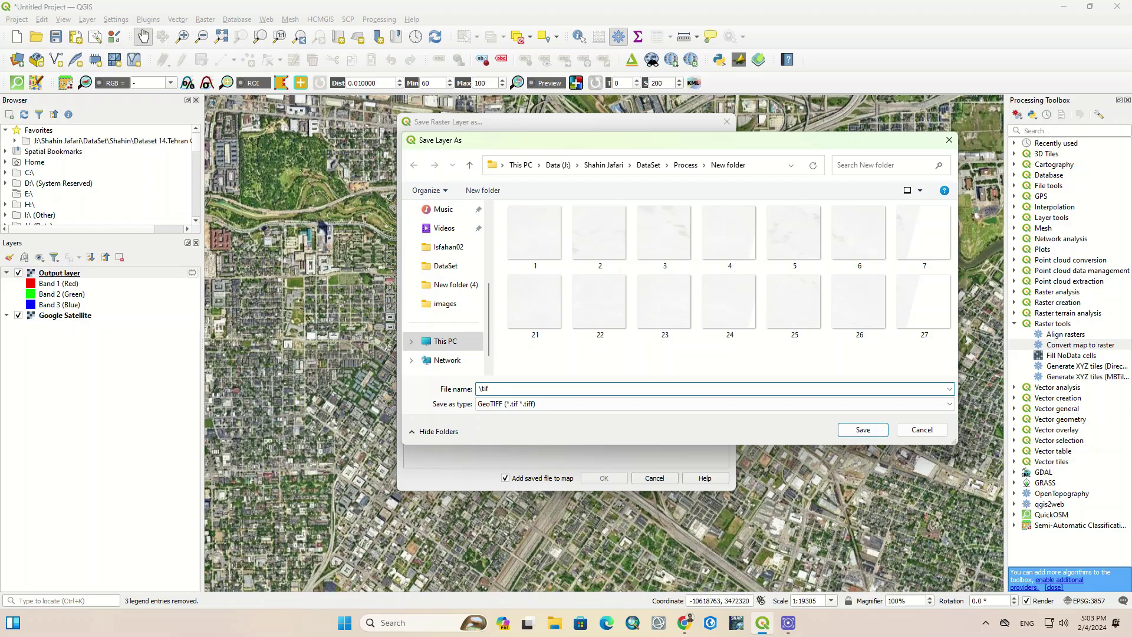
pyautogui.press('BackSpace')
pyautogui.press('BackSpace')
pyautogui.press('BackSpace')
pyautogui.press('BackSpace')
pyautogui.press('Return')
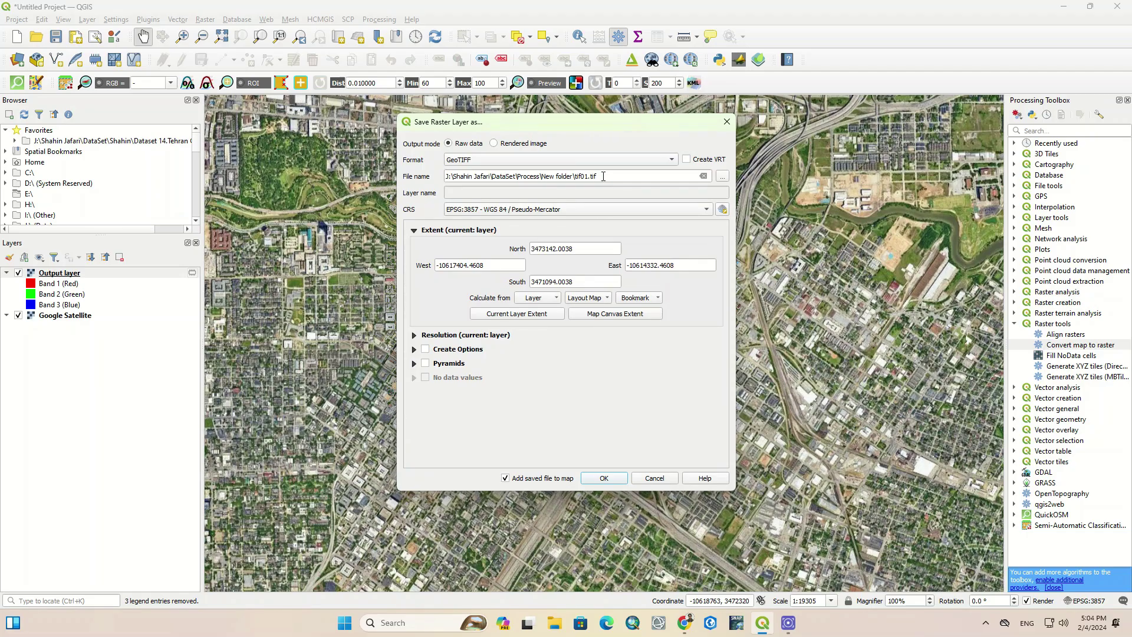
# - Verify the Process\New folder save path and run the tif01 export
pyautogui.click(722, 176)
pyautogui.click(722, 170)
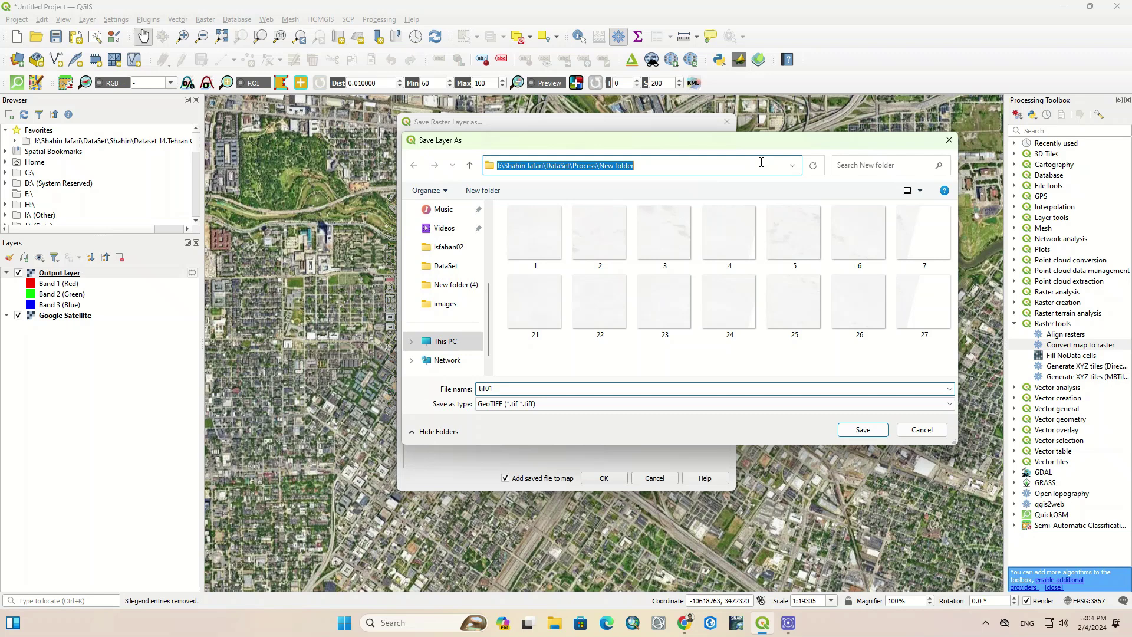
pyautogui.click(949, 139)
pyautogui.click(593, 479)
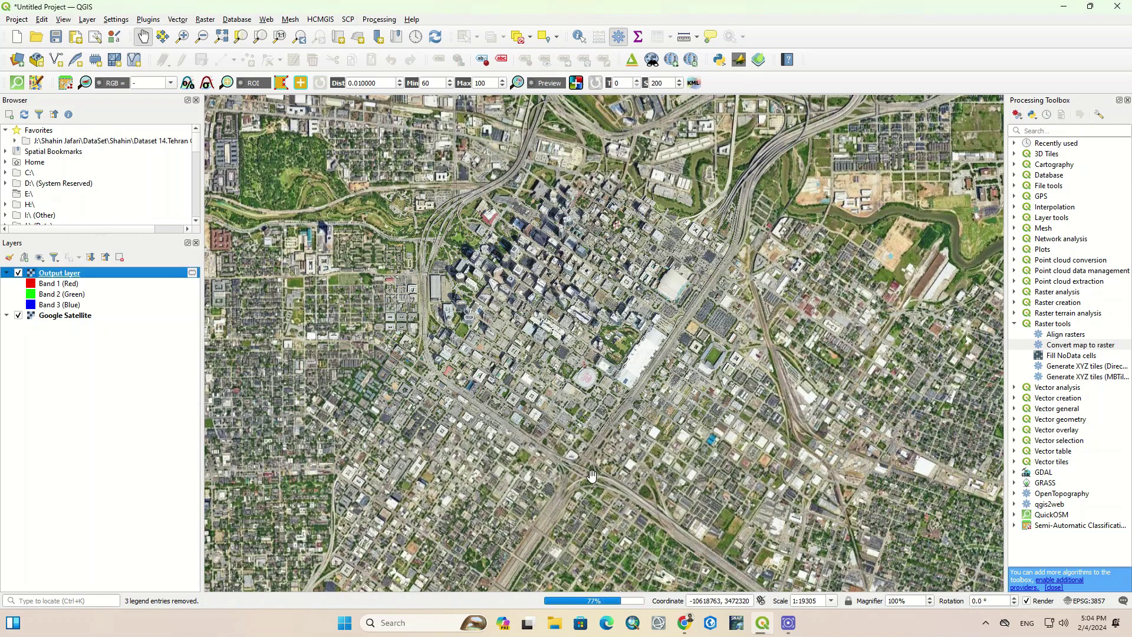
# - Remove the Output layer from the project
pyautogui.rightClick(112, 319)
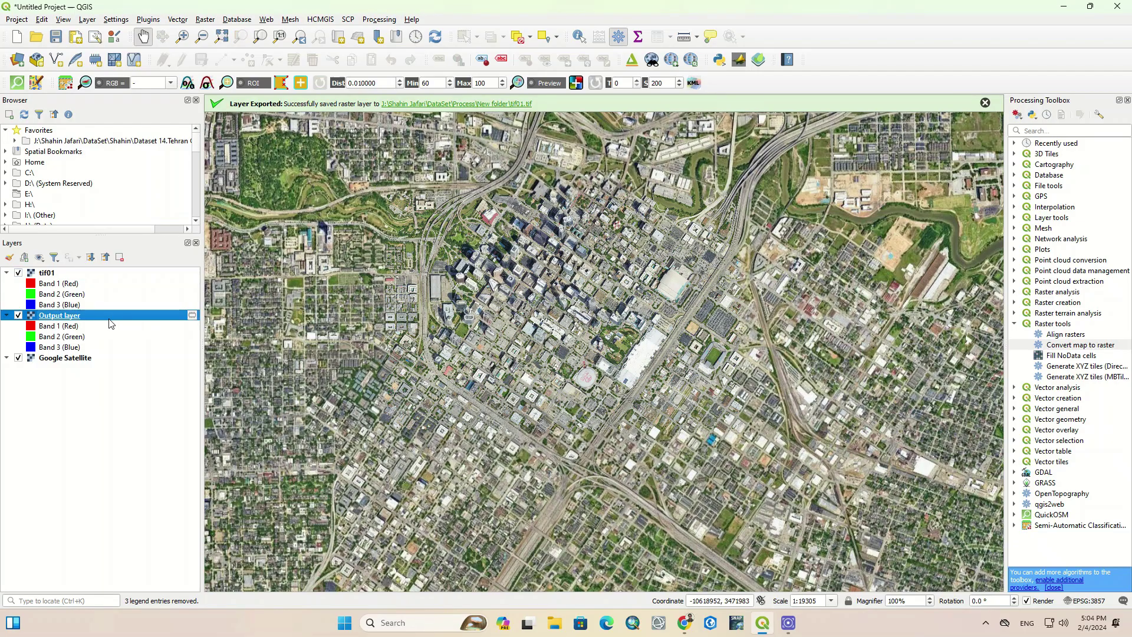
pyautogui.click(139, 436)
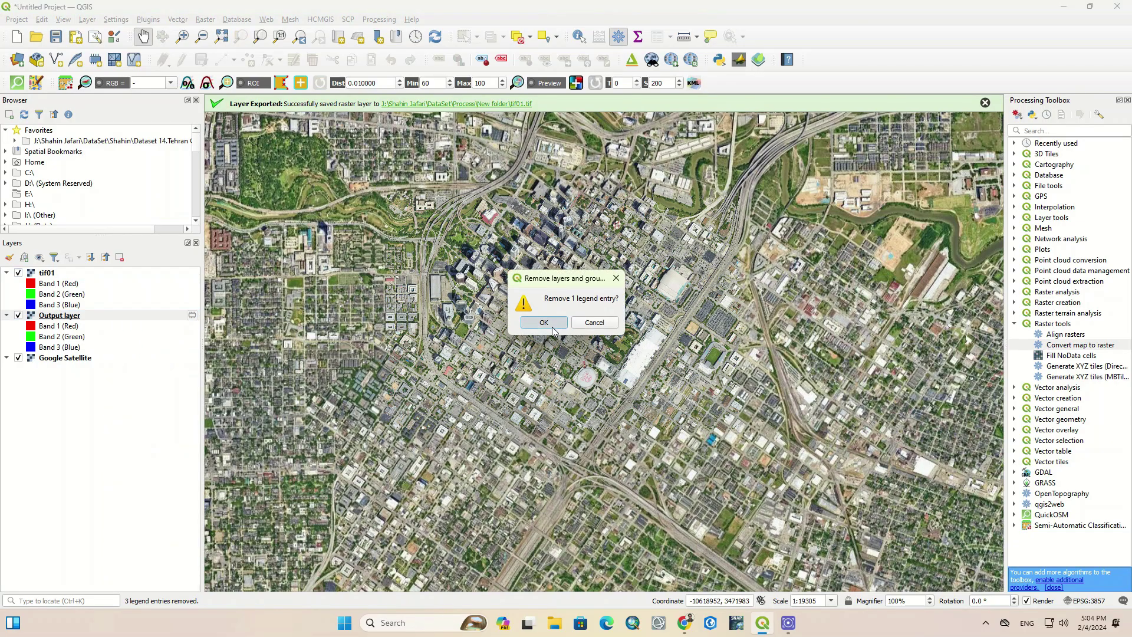
pyautogui.click(564, 336)
pyautogui.click(19, 315)
pyautogui.click(18, 315)
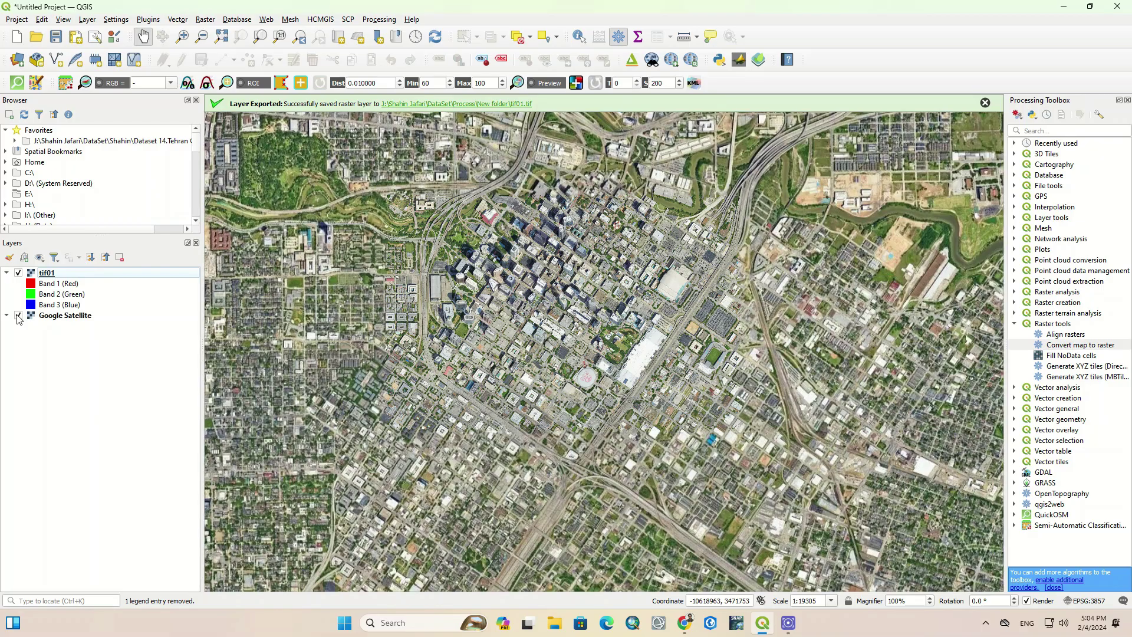
# - Remove the tif01 layer and switch off the Google Satellite basemap
pyautogui.rightClick(96, 275)
pyautogui.click(128, 390)
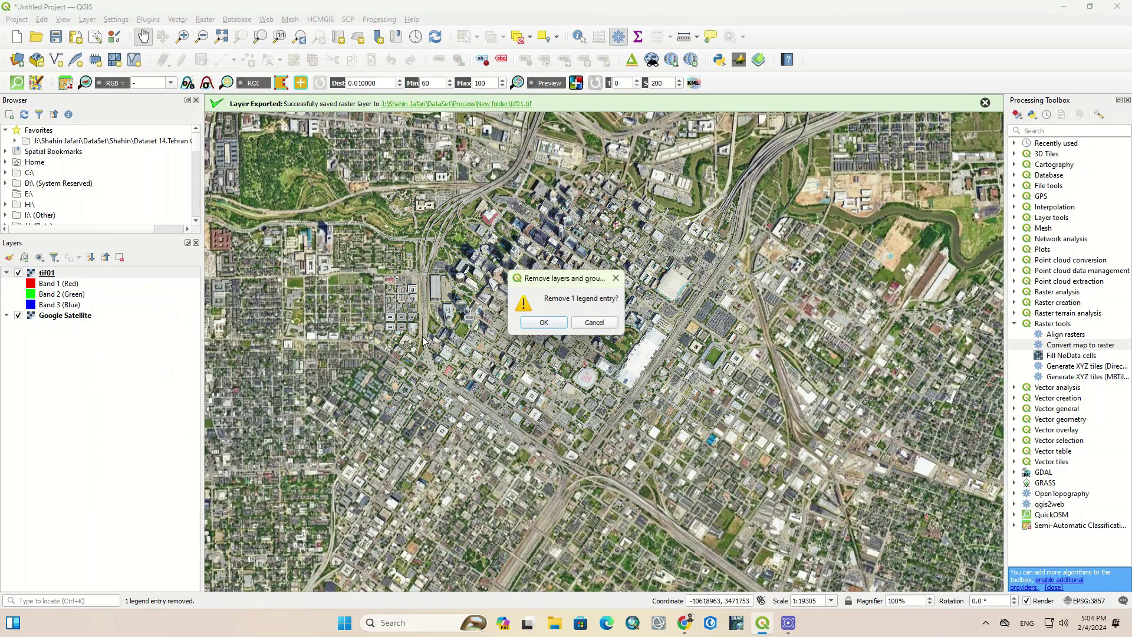
pyautogui.click(543, 322)
pyautogui.click(18, 273)
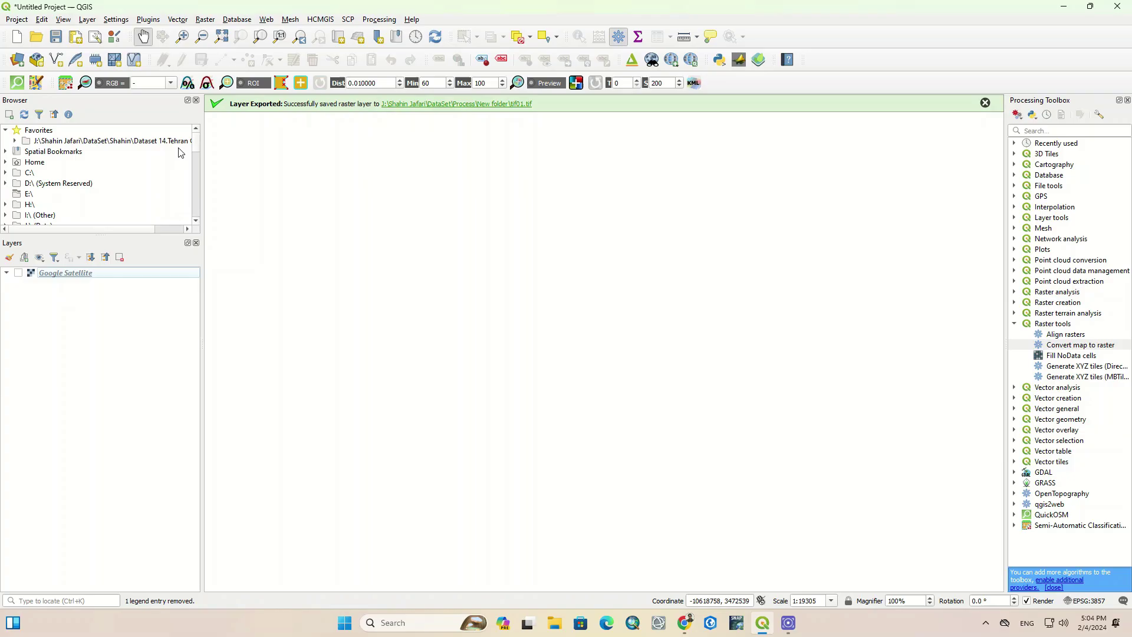
# - Add New folder\tif01.tif as a raster layer through the Data Source Manager
pyautogui.click(86, 19)
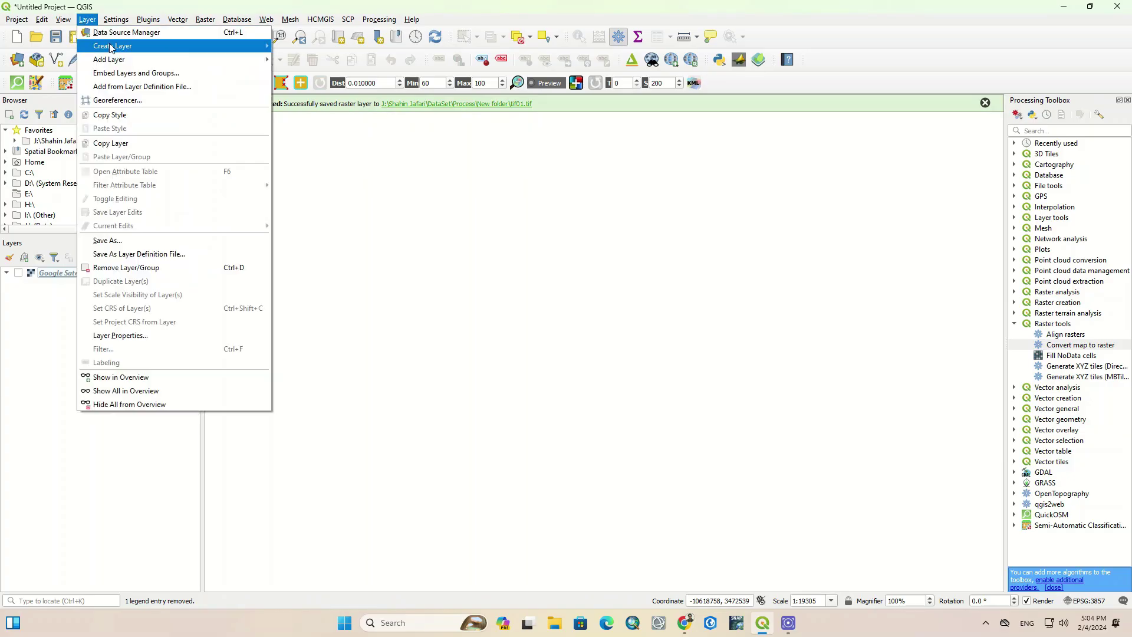
pyautogui.moveTo(259, 46)
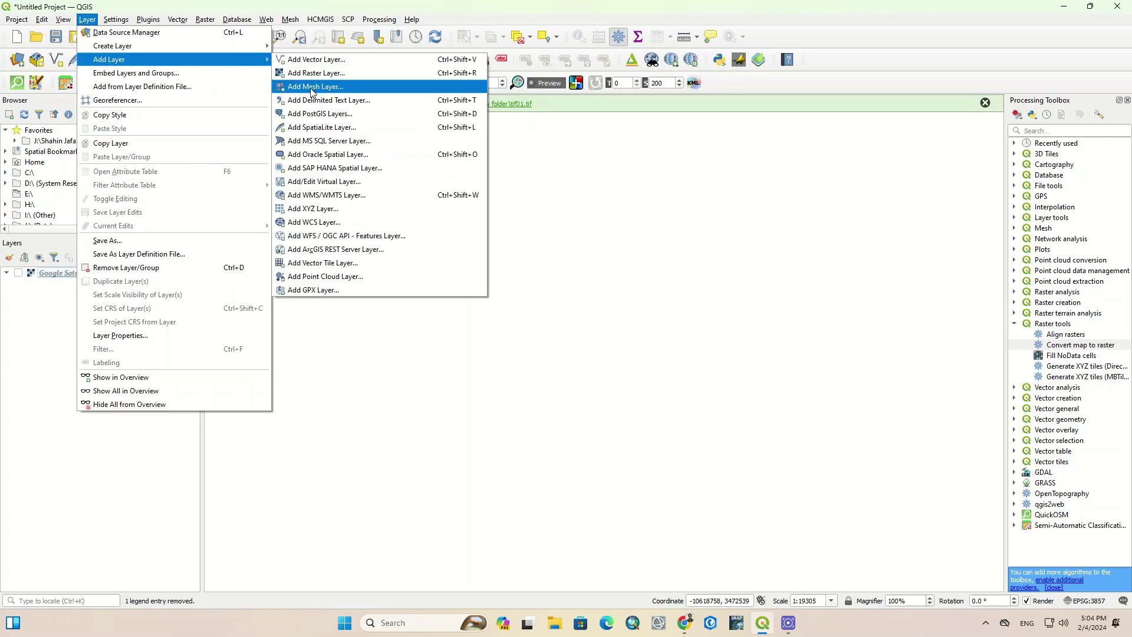
pyautogui.click(310, 86)
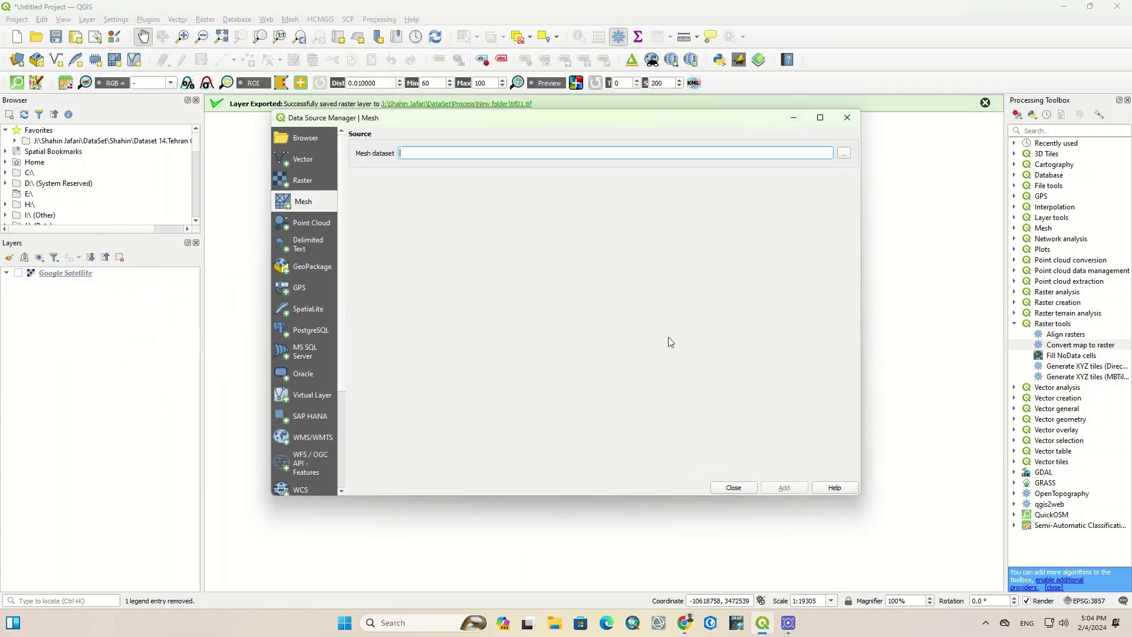
pyautogui.click(313, 183)
pyautogui.click(843, 206)
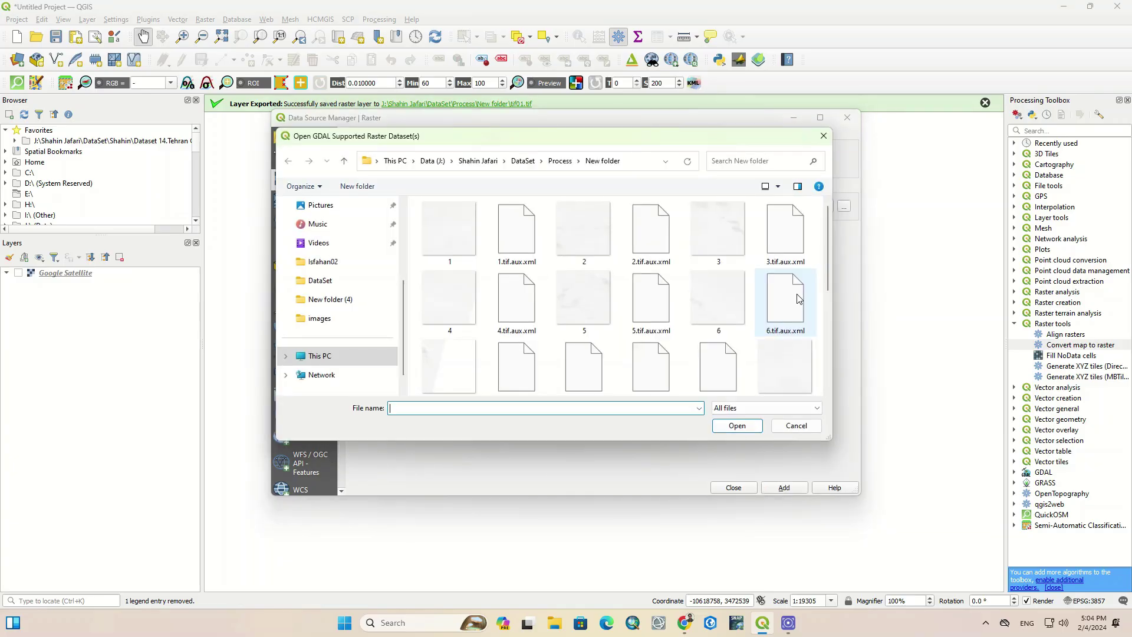
pyautogui.click(517, 366)
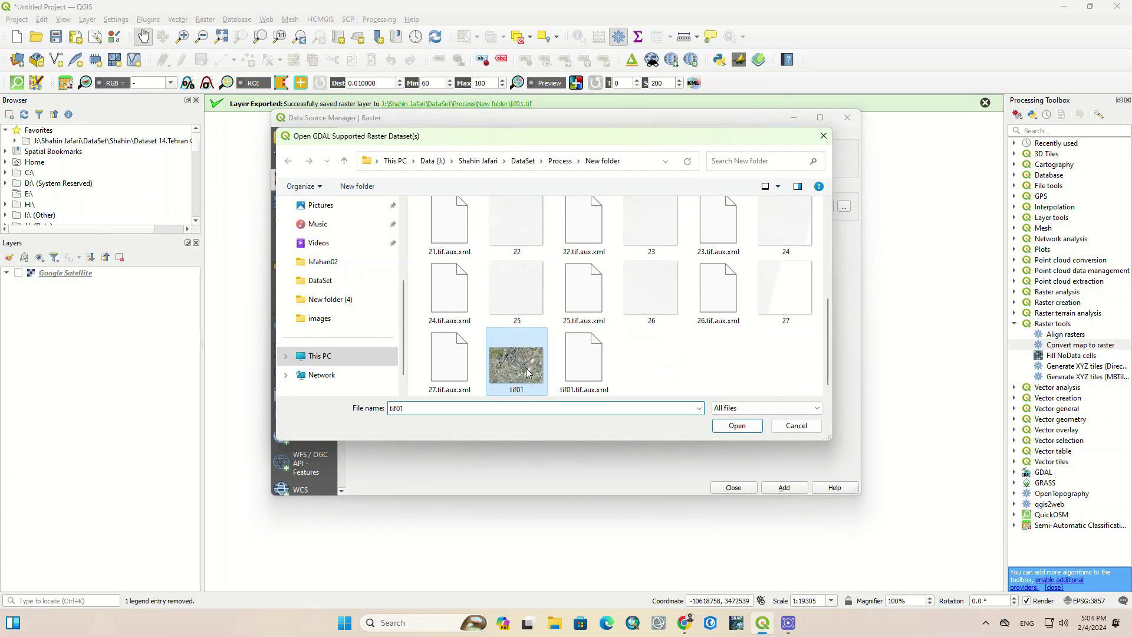
pyautogui.click(737, 425)
pyautogui.click(780, 488)
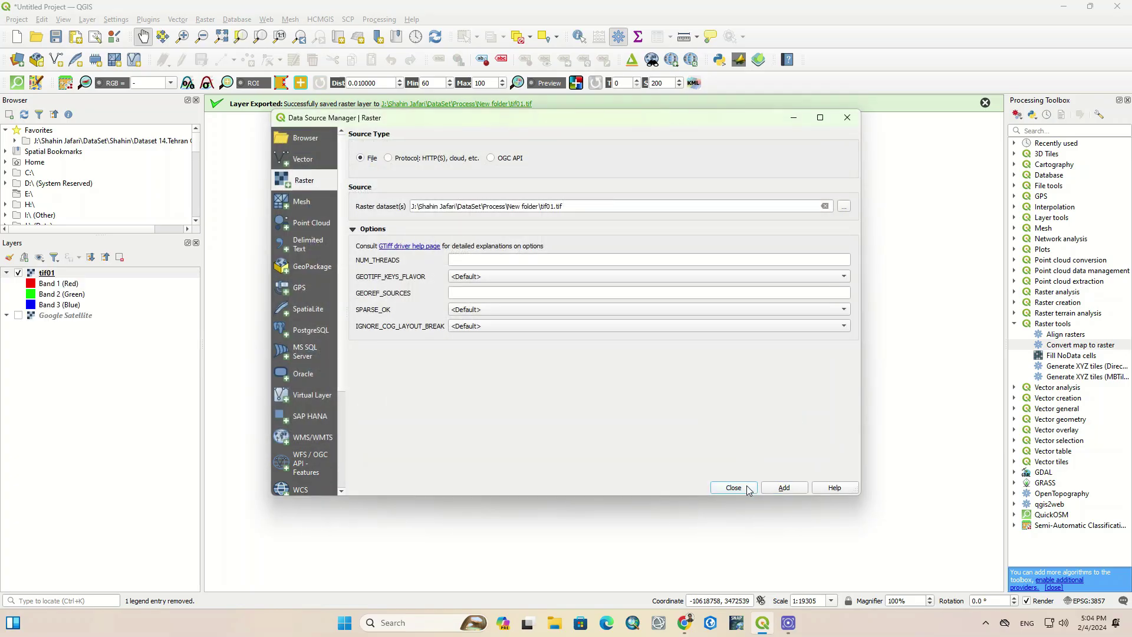
pyautogui.click(747, 489)
# - Toggle the Google Satellite basemap against tif01 while zooming and panning over downtown Houston
pyautogui.click(19, 316)
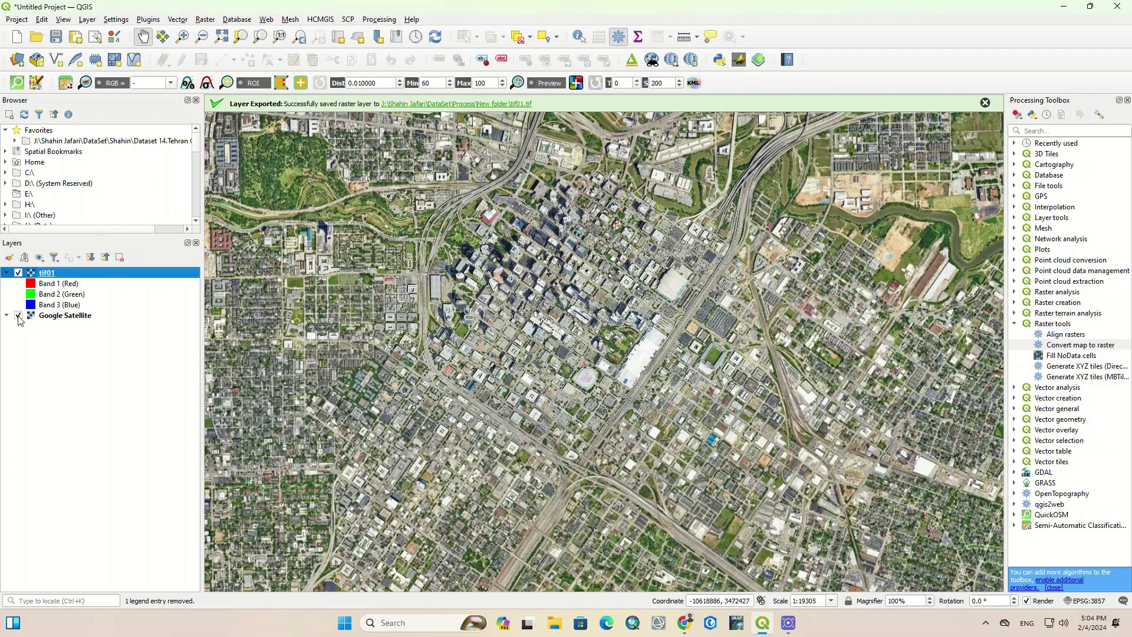
pyautogui.click(18, 316)
pyautogui.click(18, 316)
pyautogui.click(19, 316)
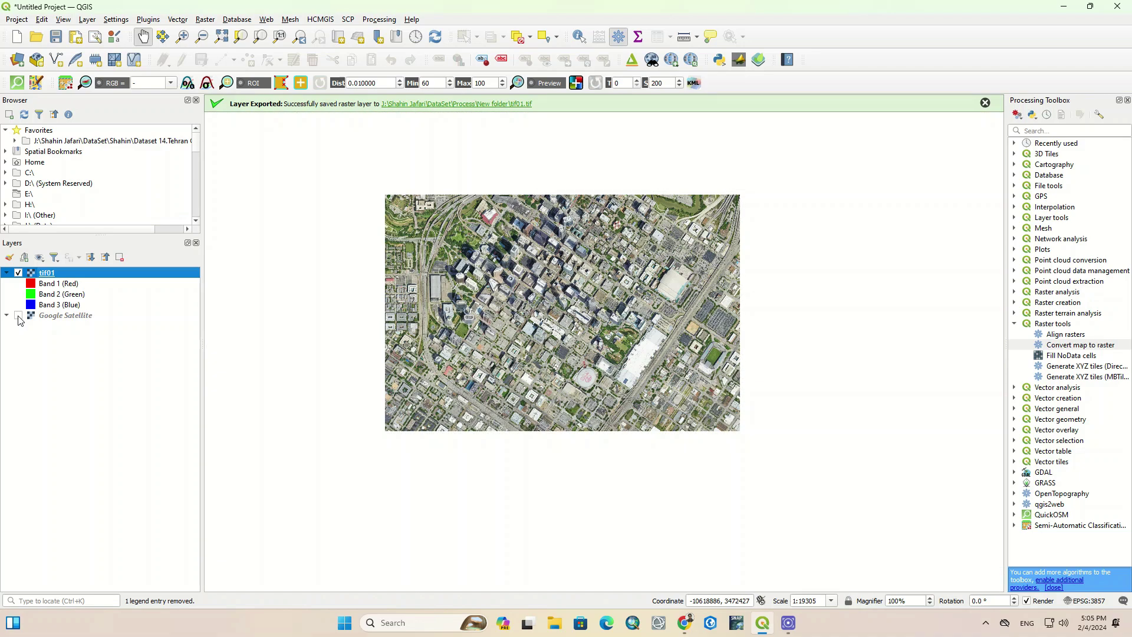
pyautogui.click(19, 316)
pyautogui.scroll(2, 570, 252)
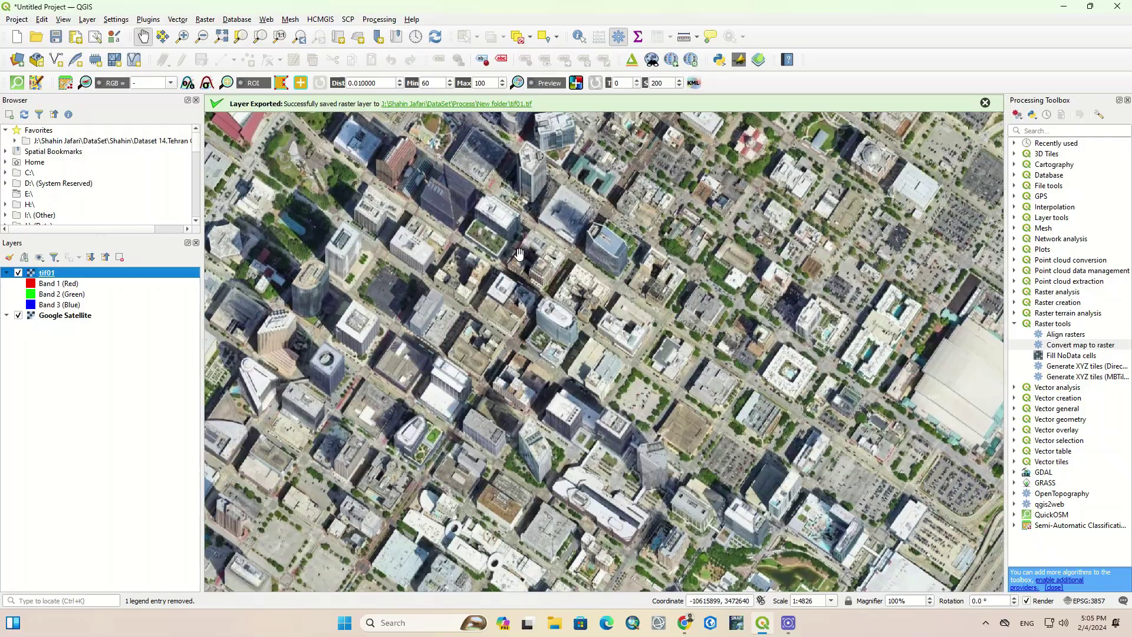
pyautogui.moveTo(519, 253); pyautogui.dragTo(622, 283)
pyautogui.scroll(-1, 622, 282)
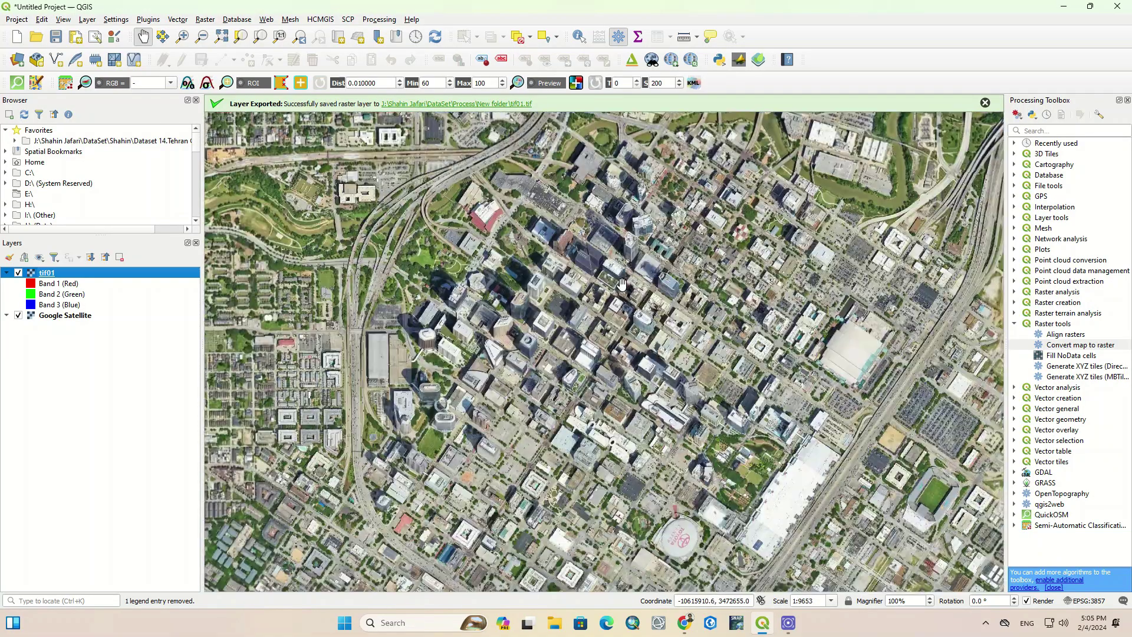
pyautogui.scroll(-1, 518, 276)
pyautogui.scroll(1, 542, 324)
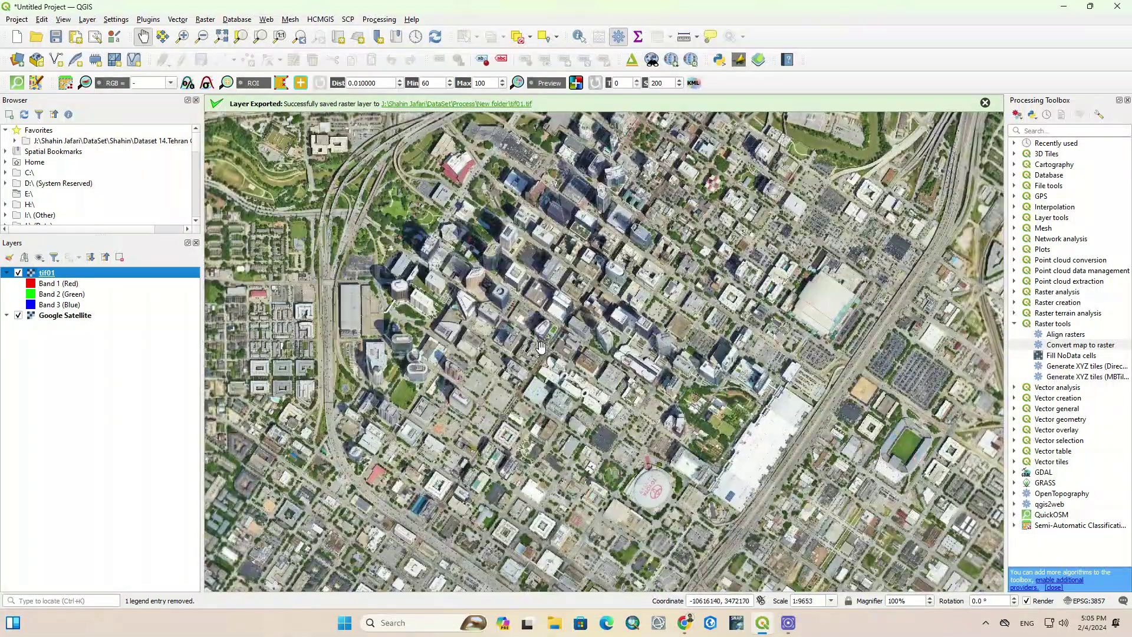
# - Switch the basemap and tif01 layers off and on to confirm tif01 aligns with the imagery
pyautogui.click(19, 316)
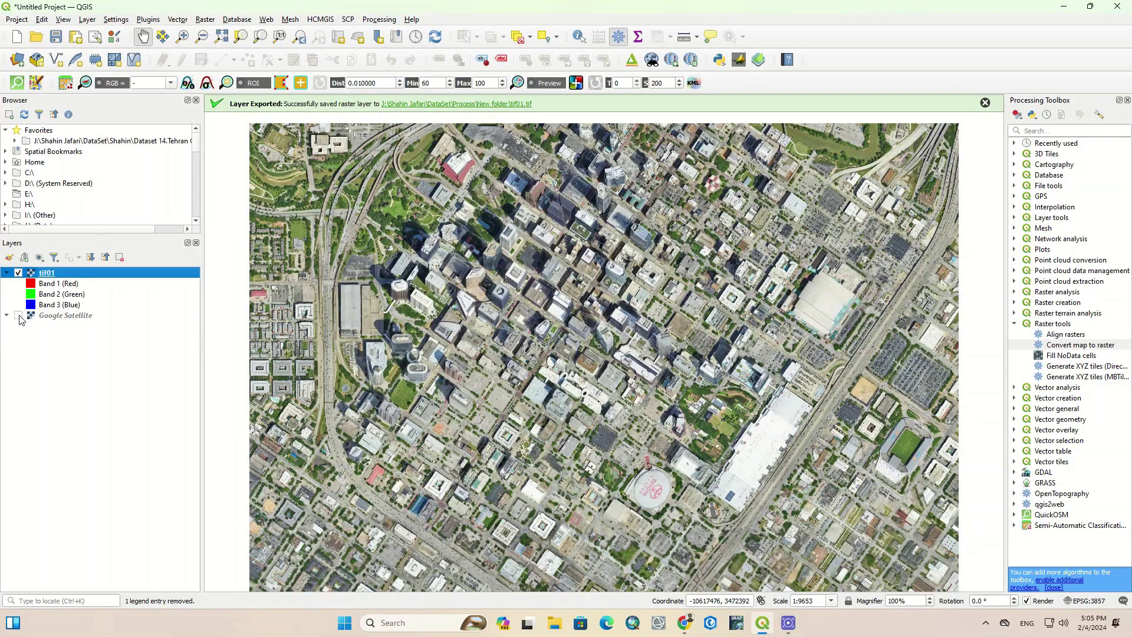
pyautogui.click(18, 315)
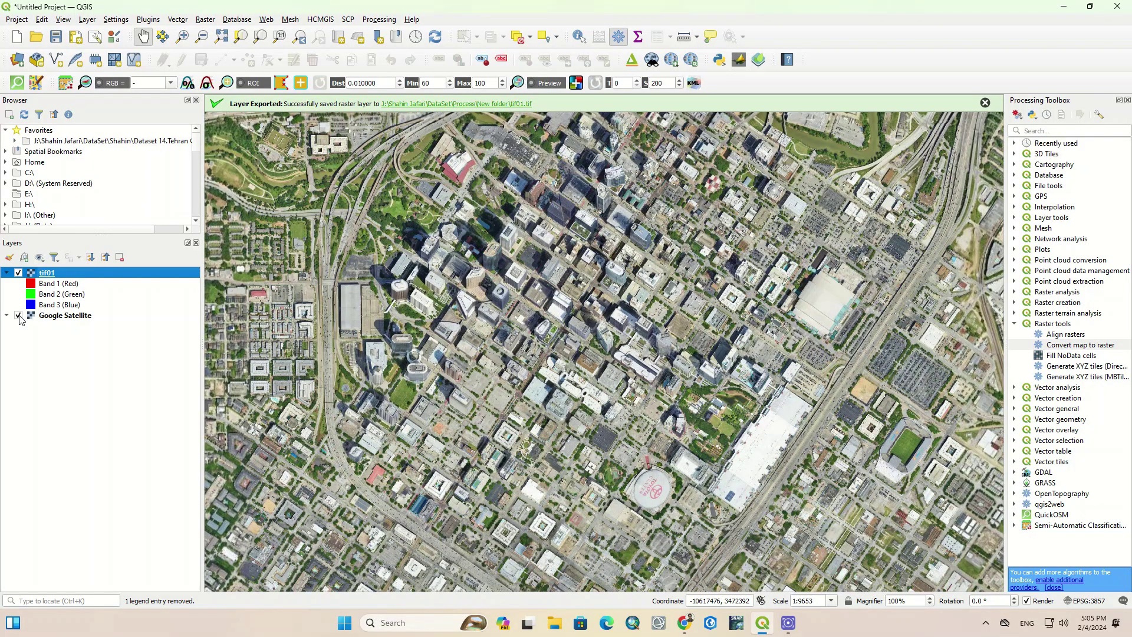
pyautogui.click(18, 315)
pyautogui.click(18, 316)
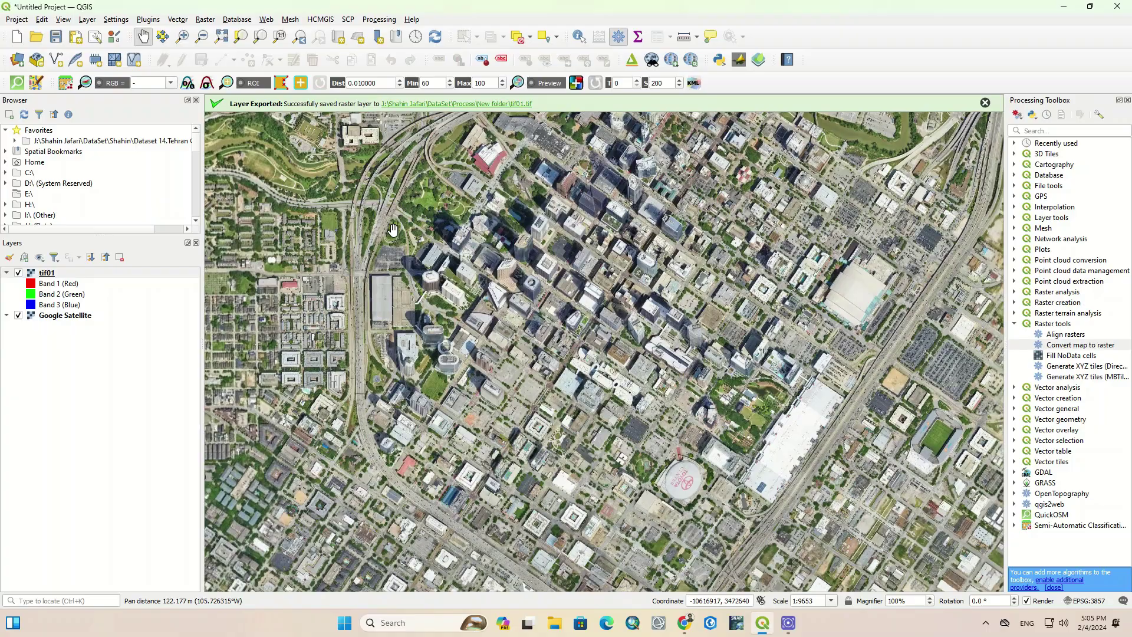
pyautogui.scroll(-2, 354, 252)
pyautogui.scroll(-1, 447, 309)
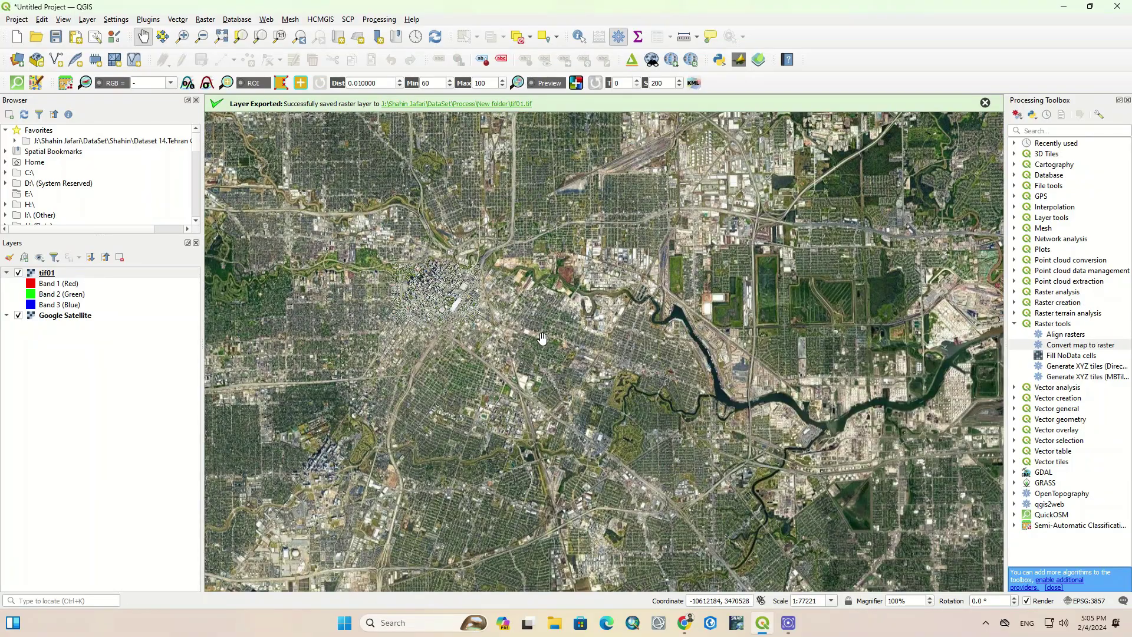
pyautogui.click(18, 316)
pyautogui.click(18, 316)
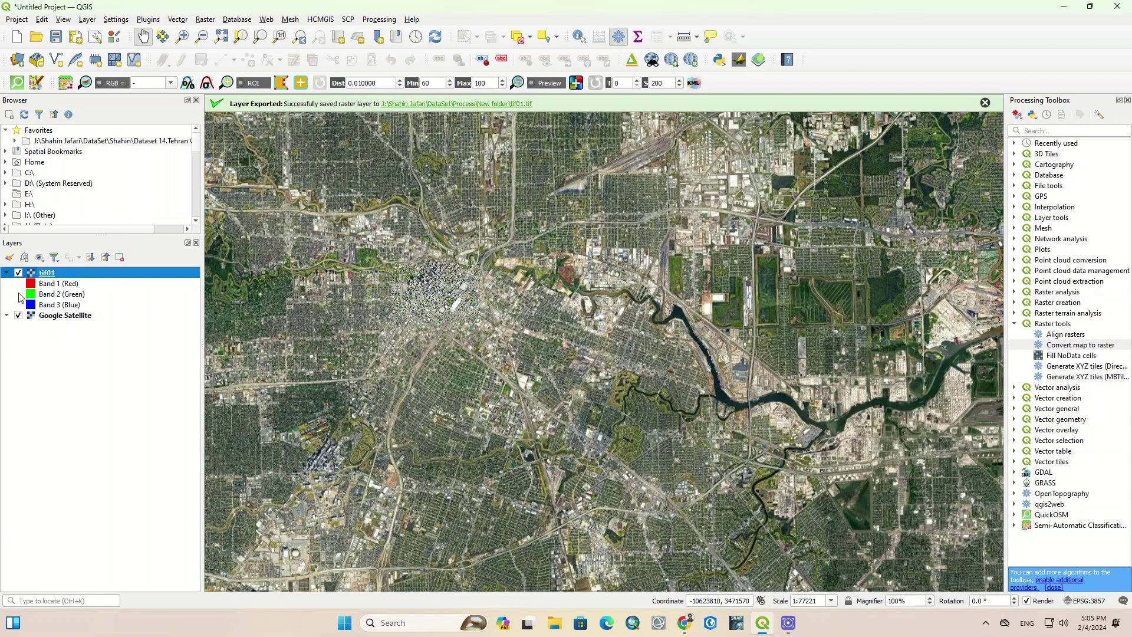
pyautogui.click(18, 273)
pyautogui.click(18, 273)
# - Zoom out to check tif01's footprint with both layers on, then pull back to North America
pyautogui.hotkey('ctrl', 'alt', '-')
pyautogui.hotkey('ctrl', 'alt', '-')
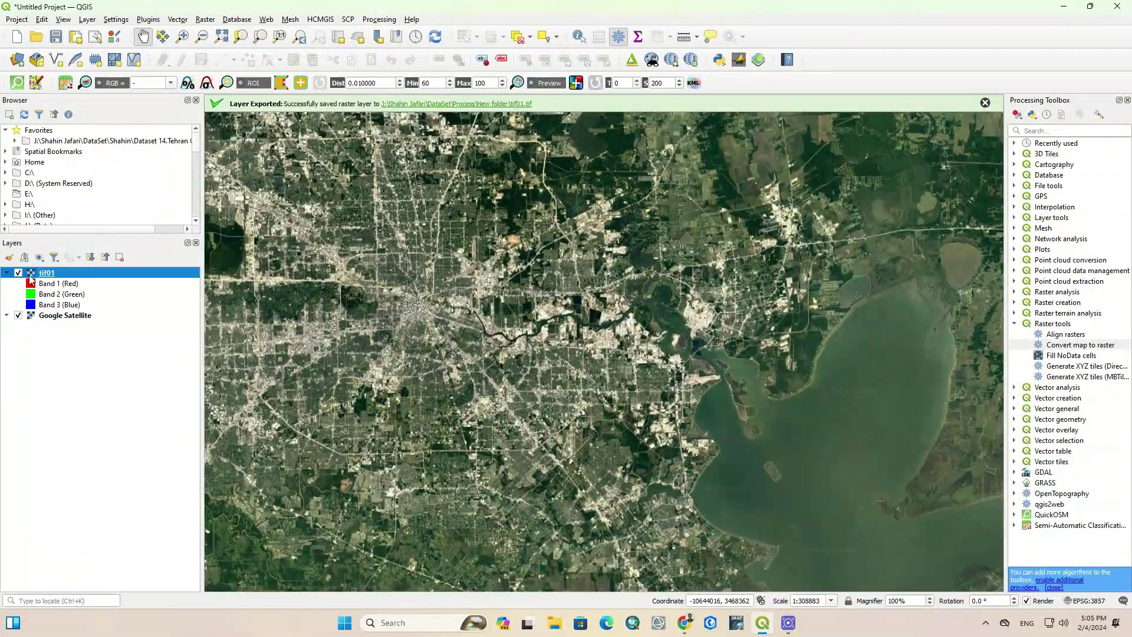
pyautogui.click(18, 273)
pyautogui.click(18, 273)
pyautogui.click(19, 316)
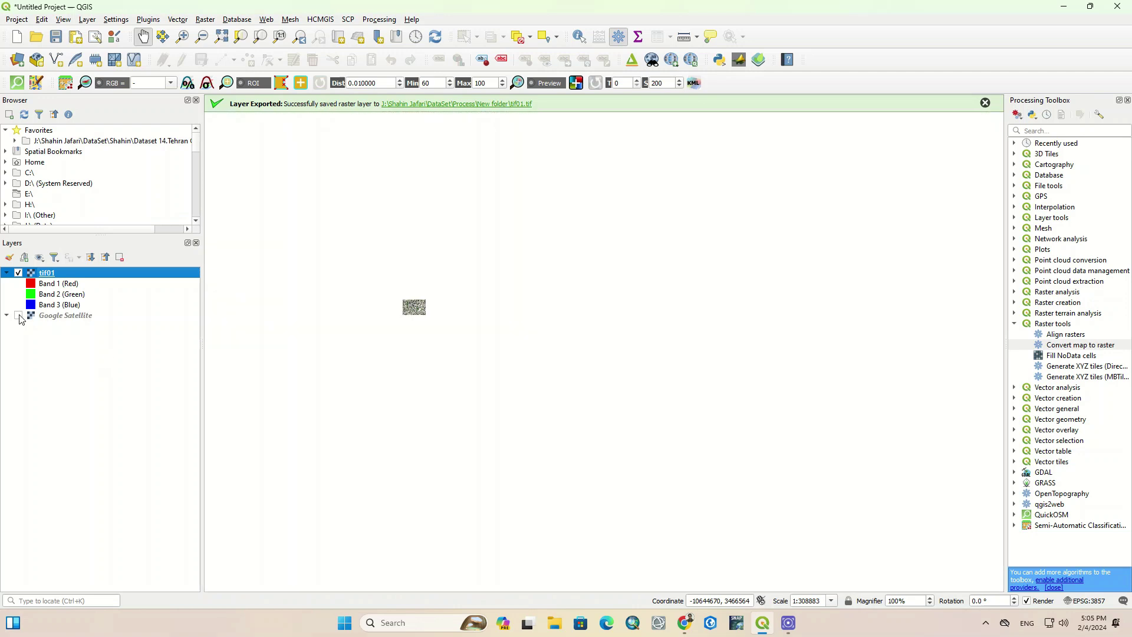
pyautogui.click(18, 316)
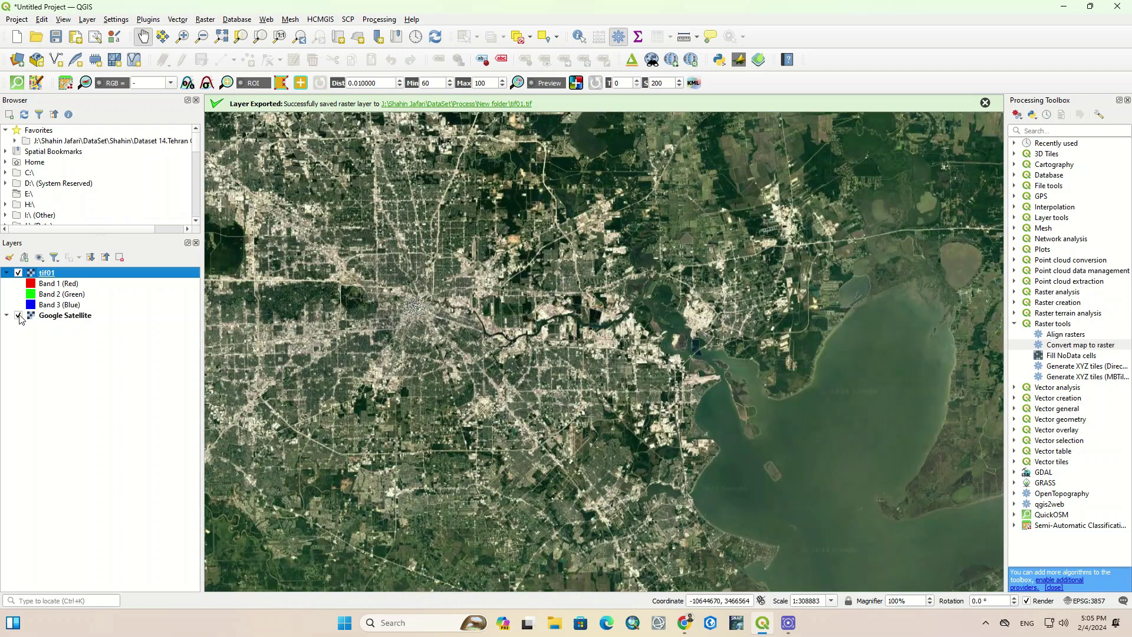
pyautogui.click(19, 273)
pyautogui.scroll(3, 411, 291)
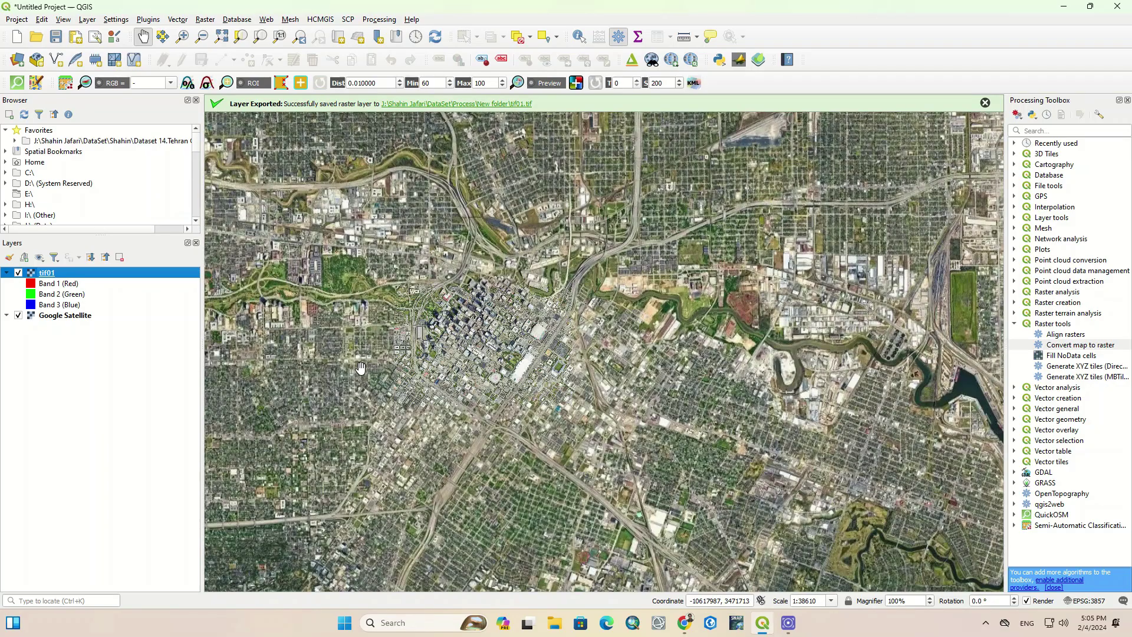
pyautogui.scroll(-6, 439, 328)
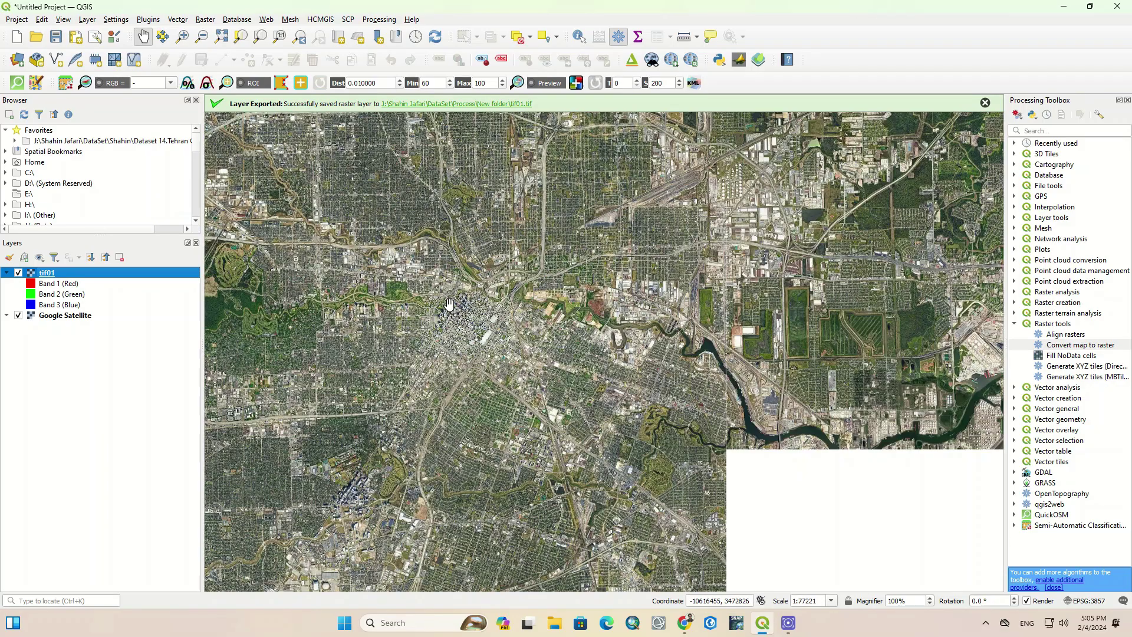
pyautogui.scroll(-4, 448, 355)
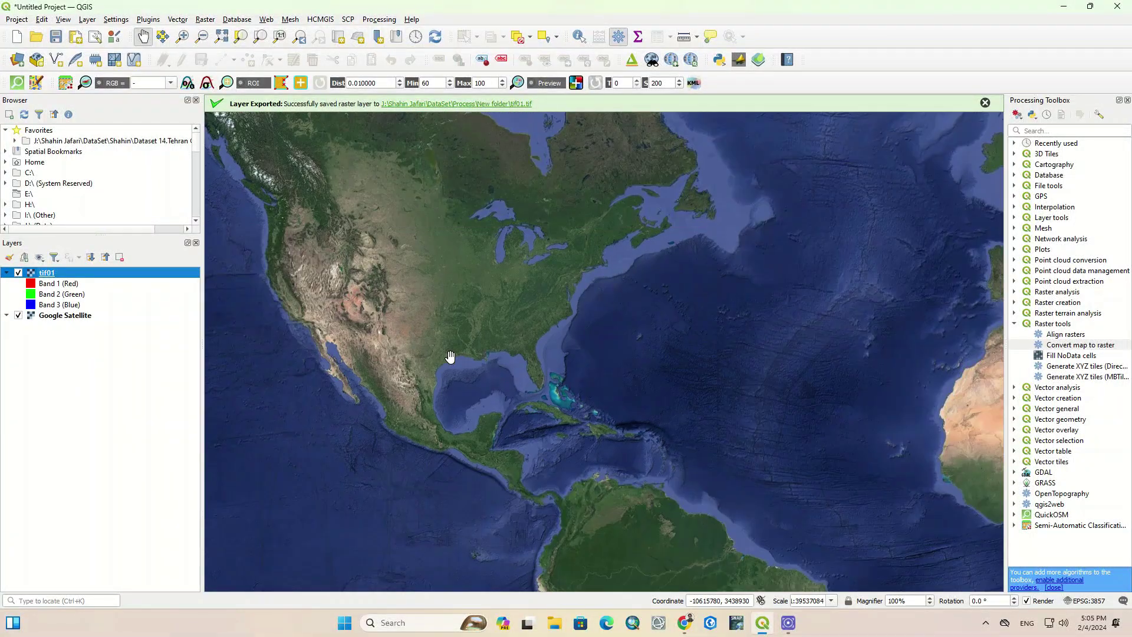
# - Pan from North America across the Atlantic to the estuary on the French coast
pyautogui.moveTo(449, 357); pyautogui.dragTo(511, 422)
pyautogui.scroll(3, 524, 416)
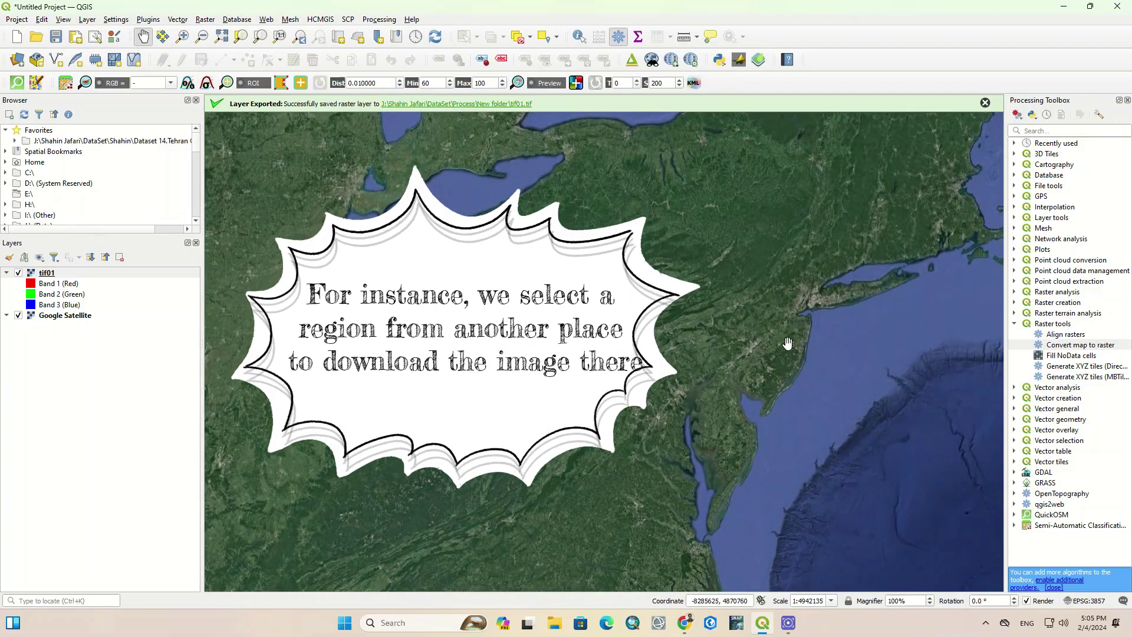
pyautogui.moveTo(750, 367); pyautogui.dragTo(738, 260)
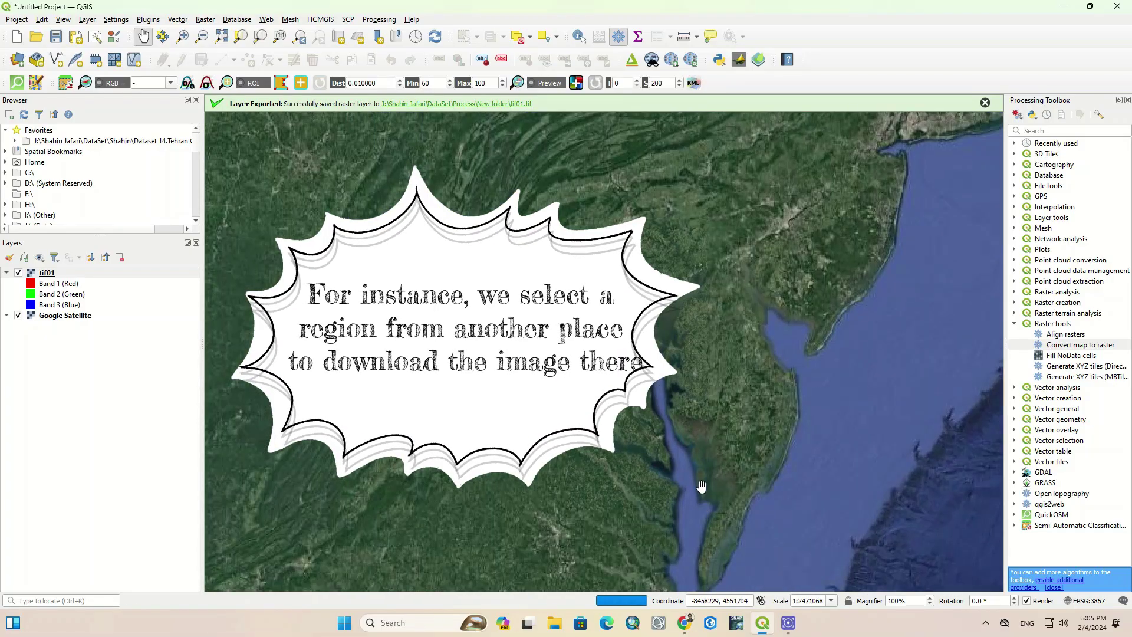
pyautogui.scroll(1, 683, 384)
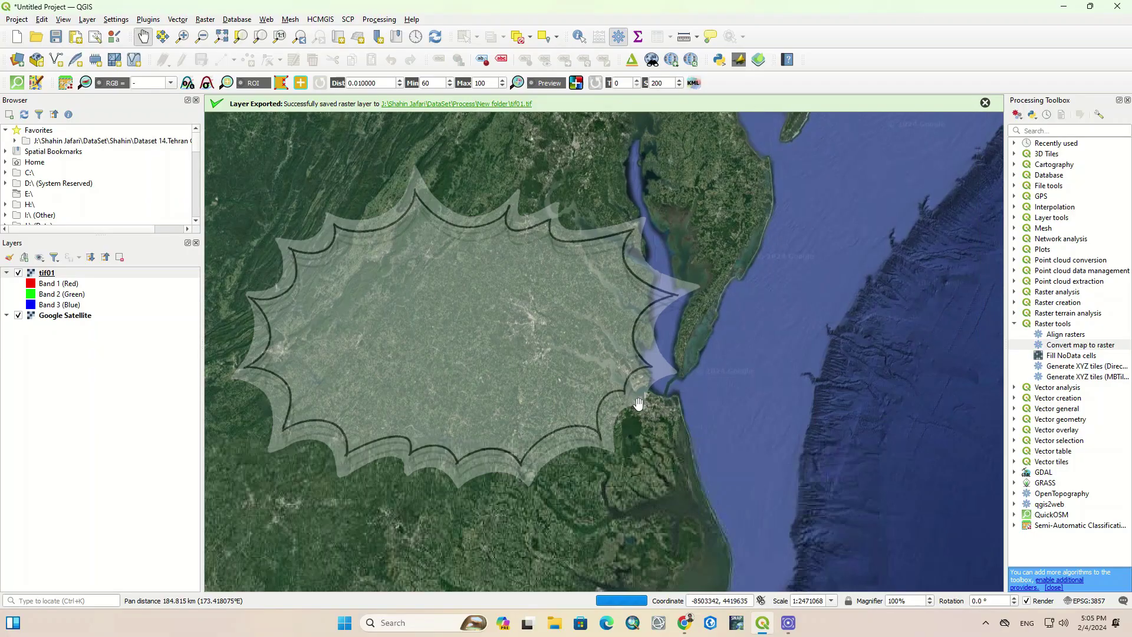
pyautogui.scroll(-5, 638, 402)
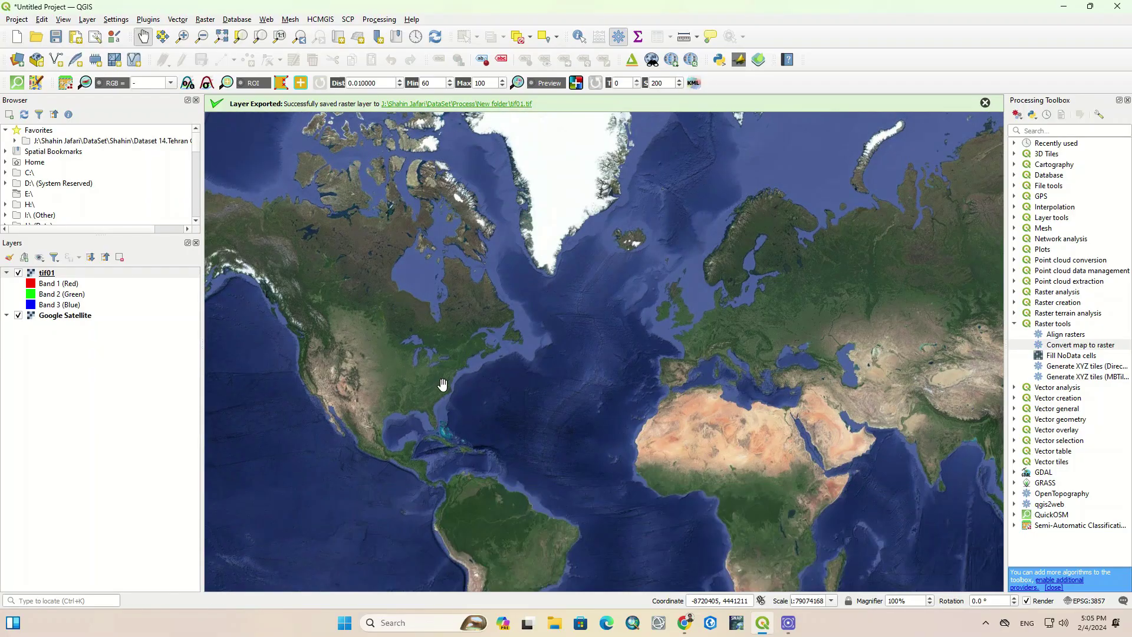
pyautogui.scroll(2, 743, 362)
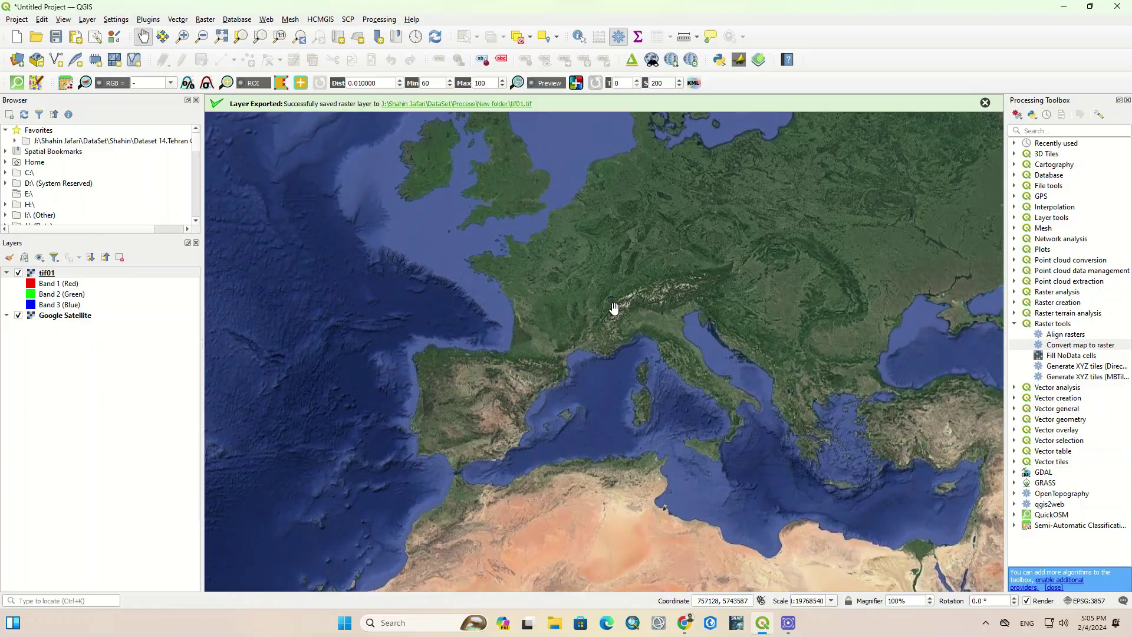
pyautogui.scroll(4, 614, 307)
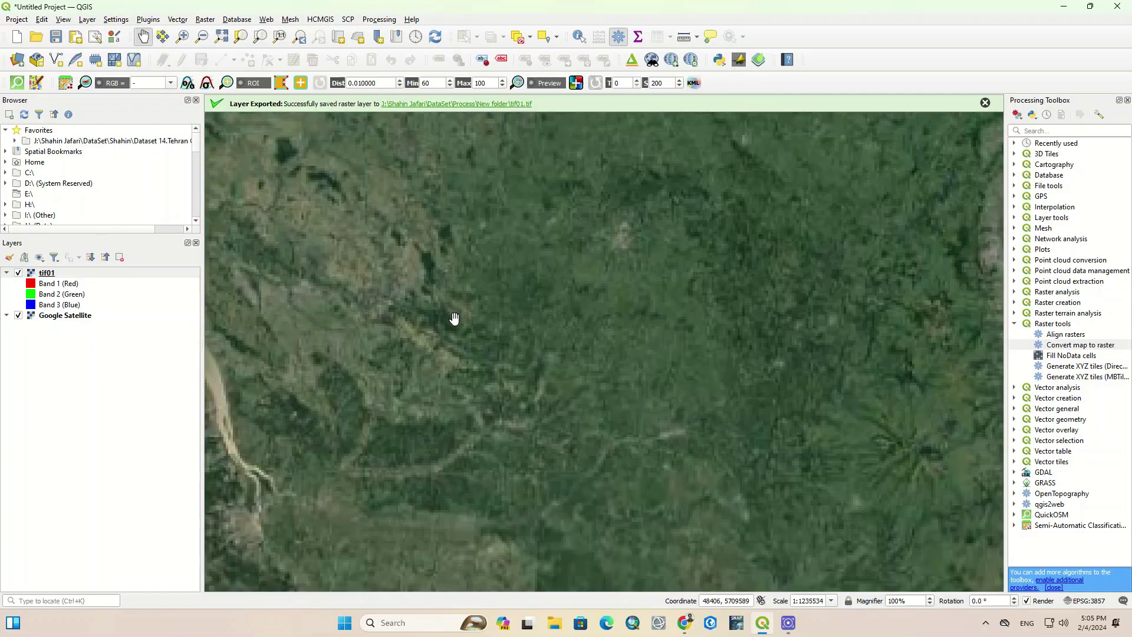
pyautogui.moveTo(320, 447); pyautogui.dragTo(661, 363)
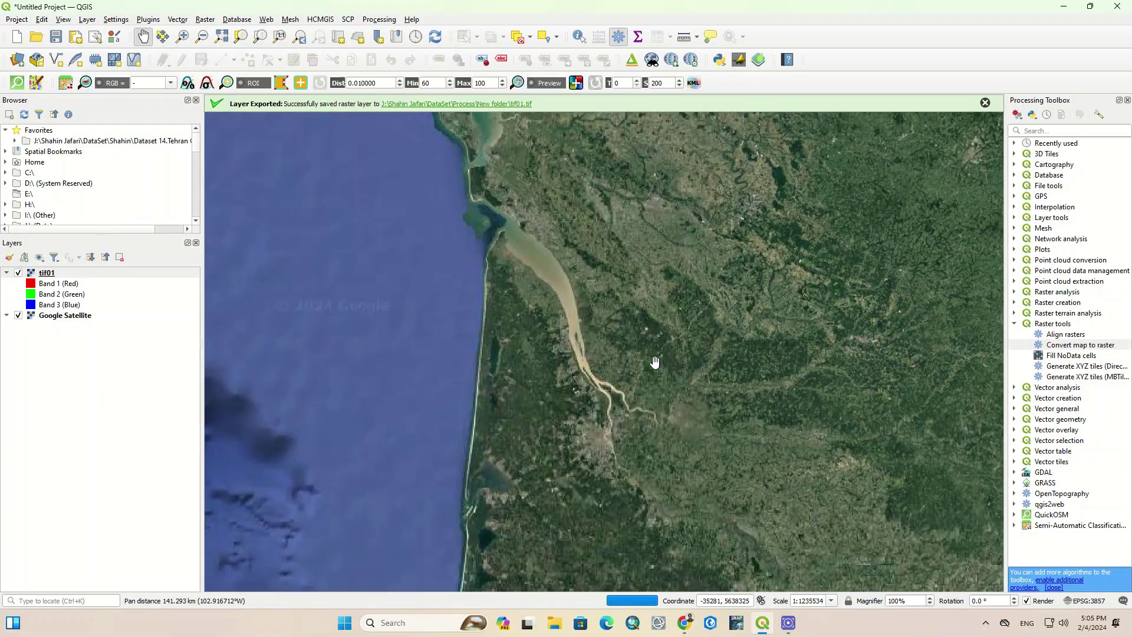
pyautogui.scroll(-4, 655, 361)
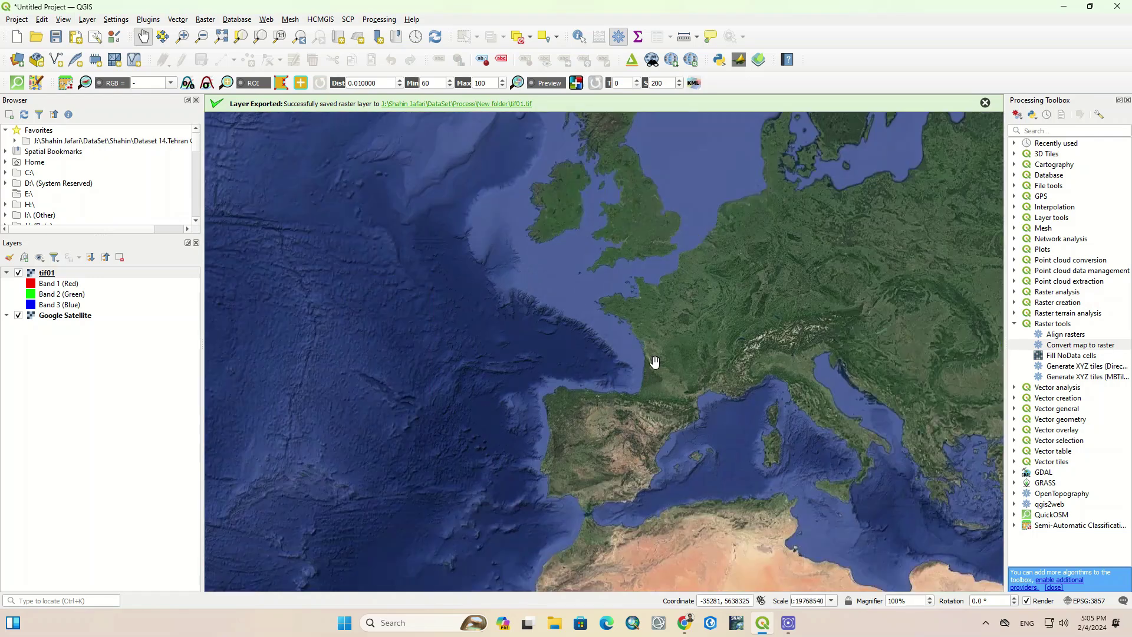
# - Centre the map on Britain and zoom in toward London
pyautogui.moveTo(641, 197); pyautogui.dragTo(611, 401)
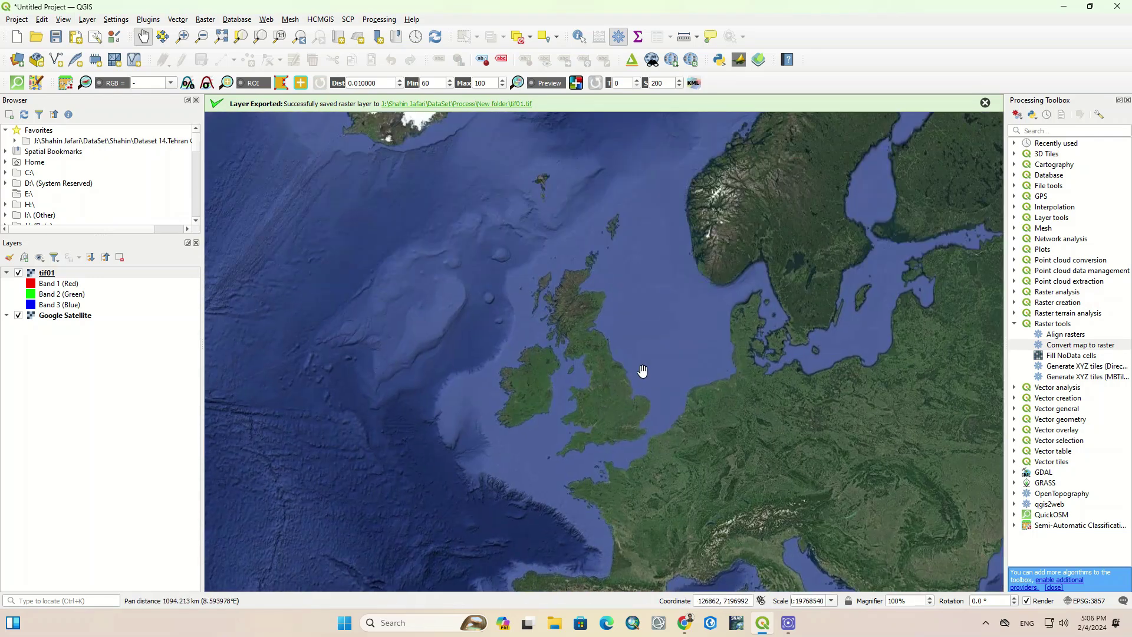
pyautogui.scroll(2, 643, 370)
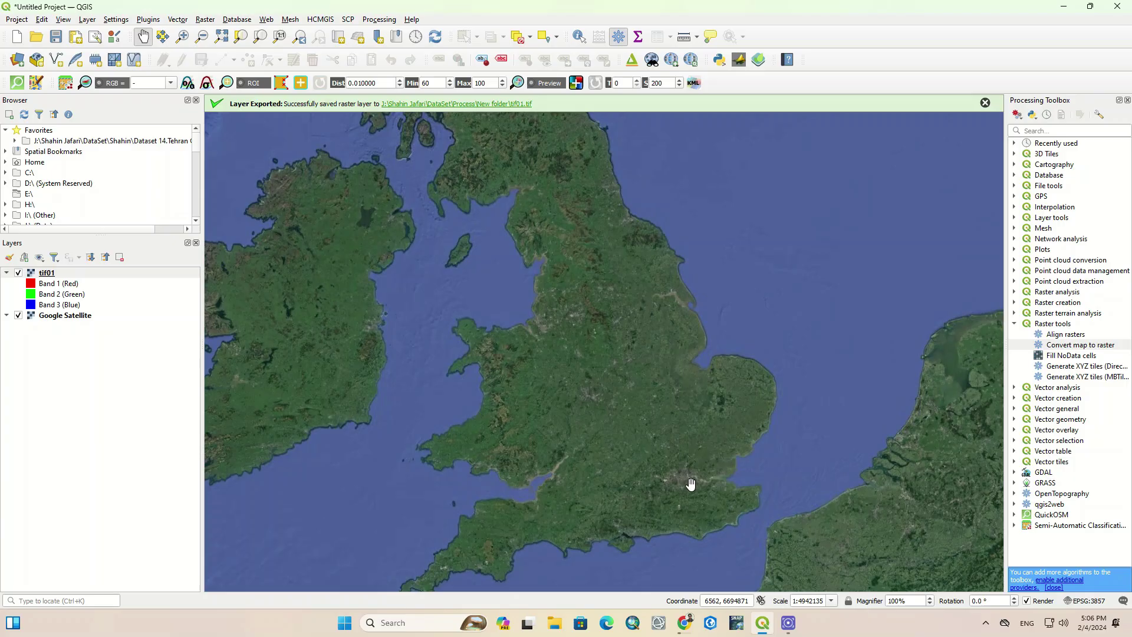
pyautogui.scroll(4, 691, 484)
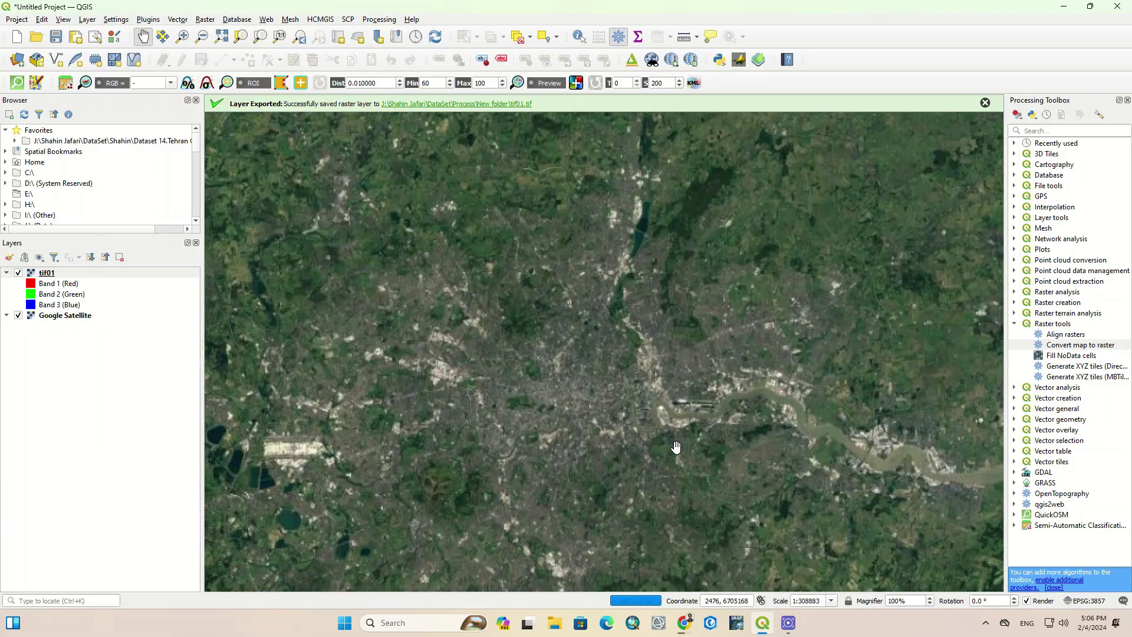
pyautogui.scroll(1, 648, 441)
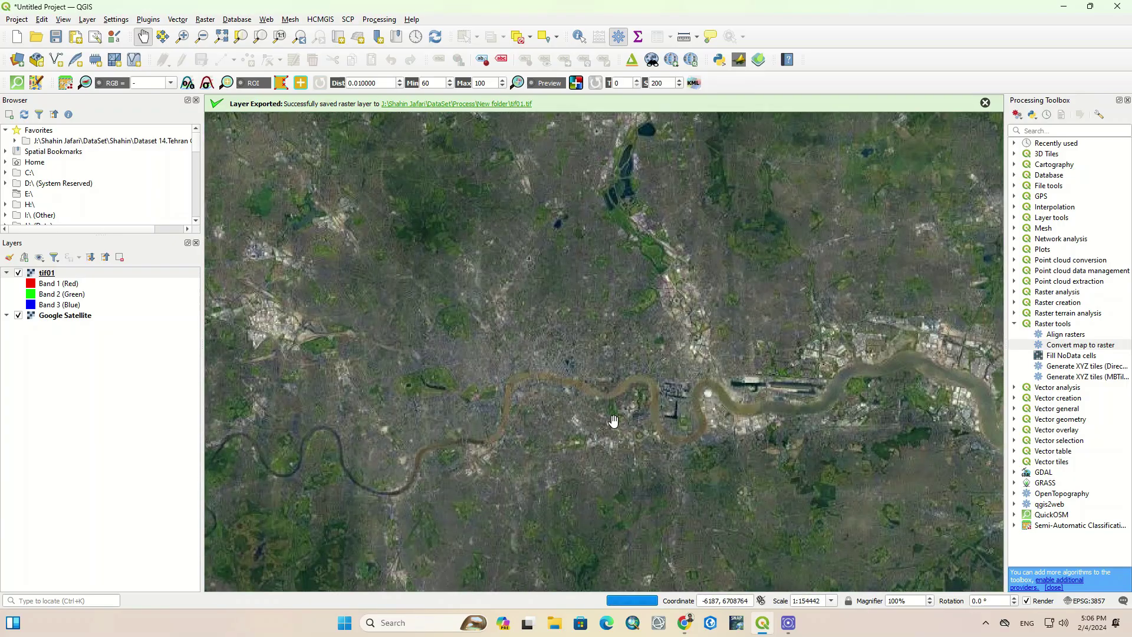
pyautogui.scroll(2, 506, 375)
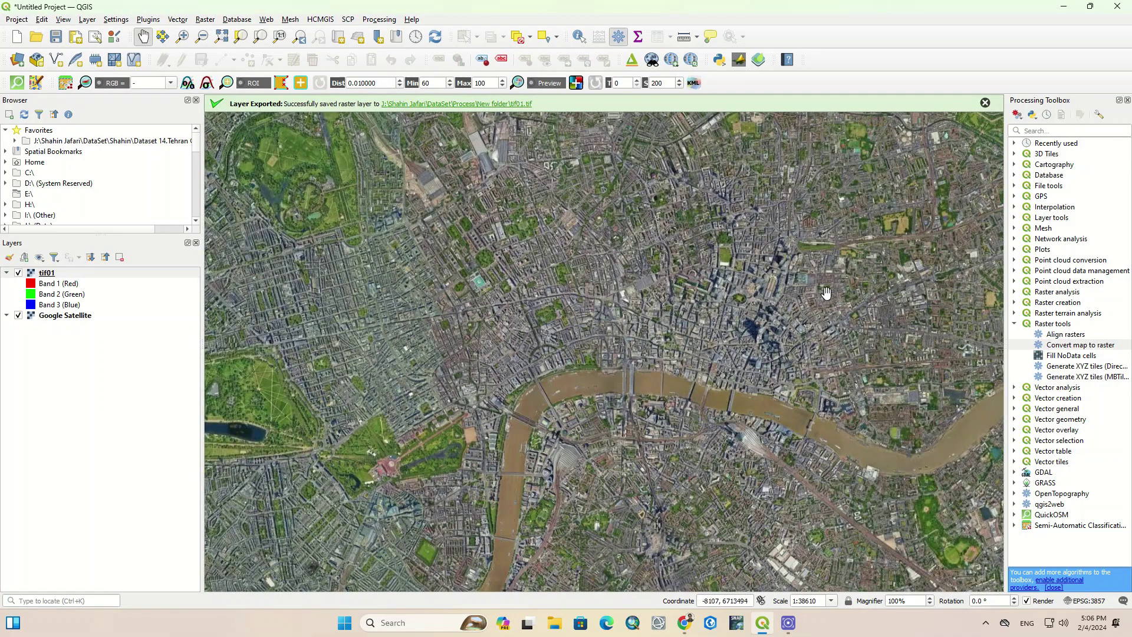
pyautogui.scroll(1, 825, 293)
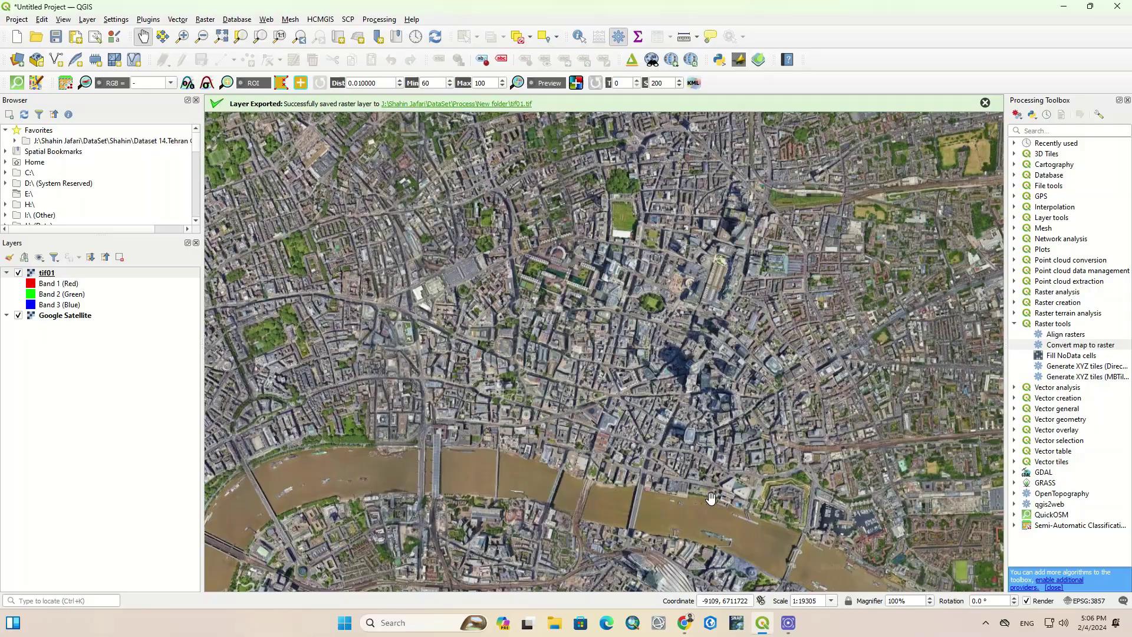
# - Follow the Thames east and centre the view on the Isle of Dogs
pyautogui.moveTo(710, 498); pyautogui.dragTo(620, 351)
pyautogui.scroll(1, 621, 351)
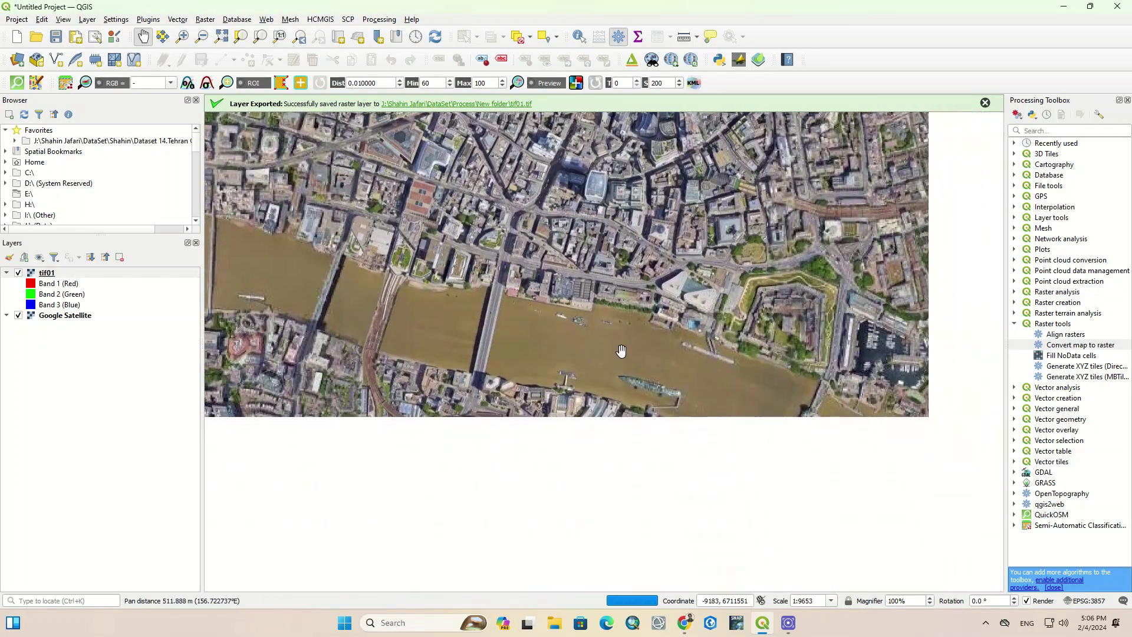
pyautogui.scroll(-1, 576, 349)
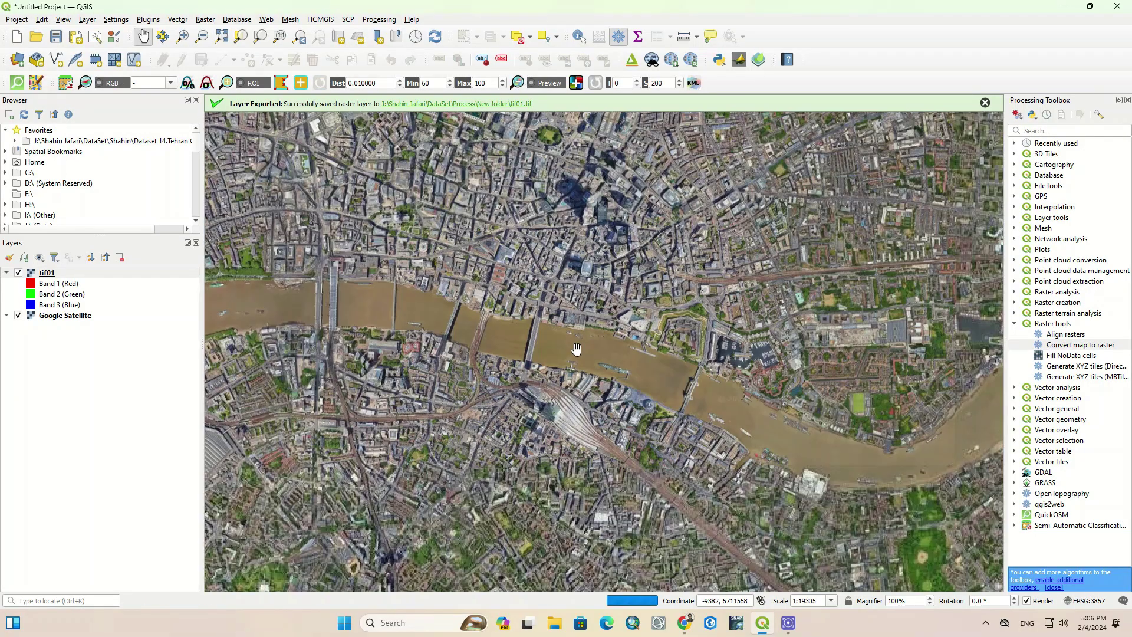
pyautogui.scroll(-1, 576, 349)
pyautogui.moveTo(766, 353); pyautogui.dragTo(637, 395)
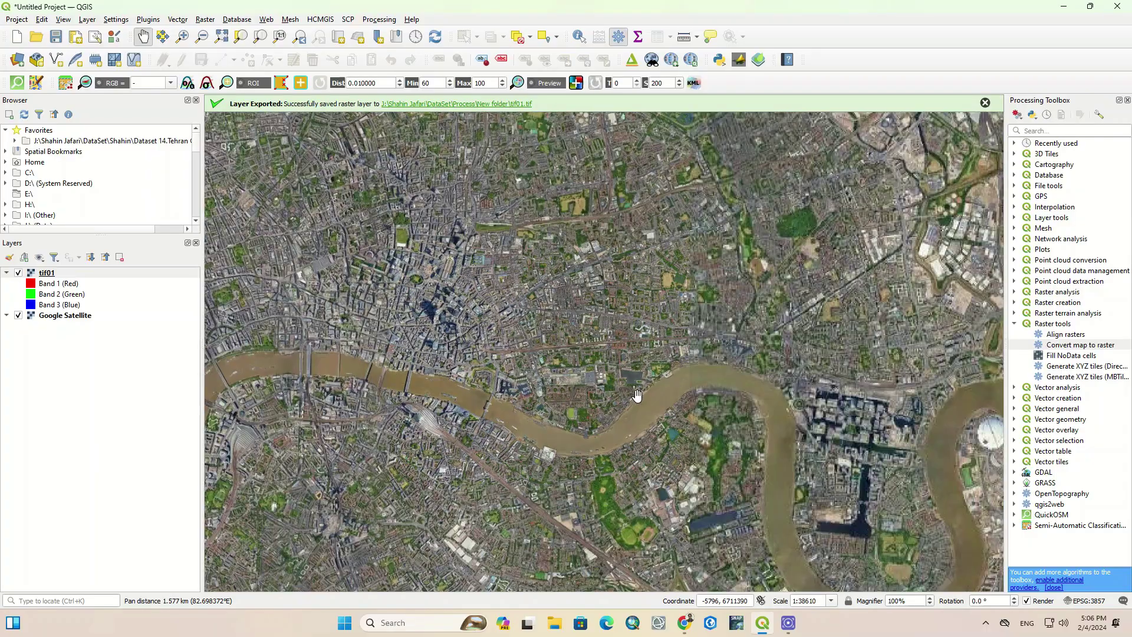
pyautogui.moveTo(745, 382); pyautogui.dragTo(583, 367)
pyautogui.moveTo(748, 458); pyautogui.dragTo(743, 577)
pyautogui.scroll(1, 749, 460)
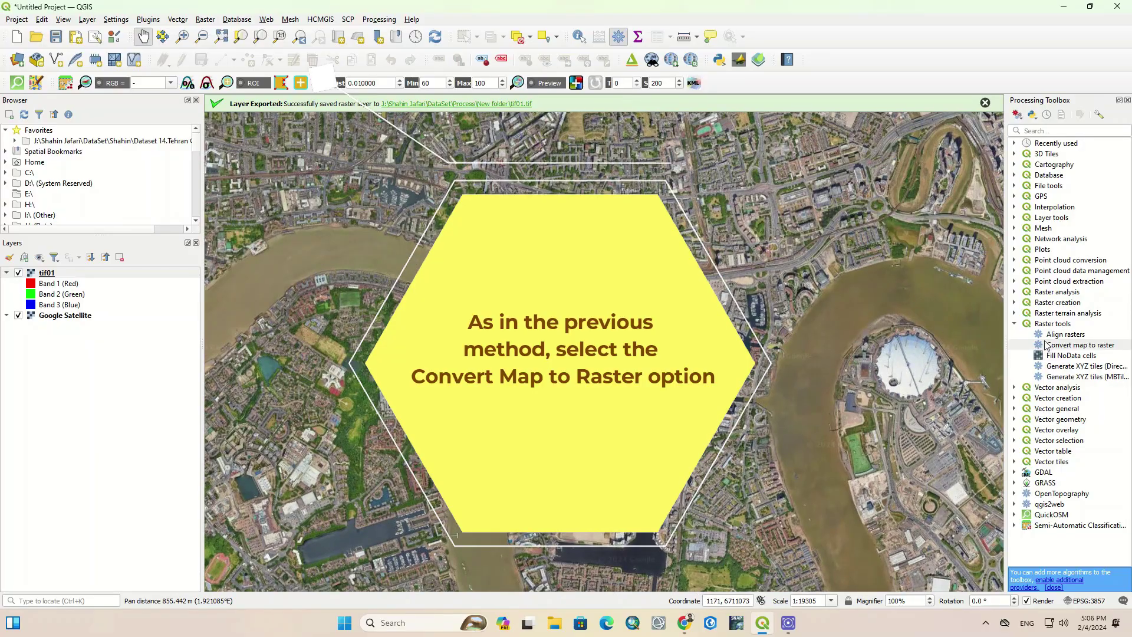
# - Run Convert map to raster over a drawn Canary Wharf extent at 1 map unit per pixel
pyautogui.doubleClick(1080, 344)
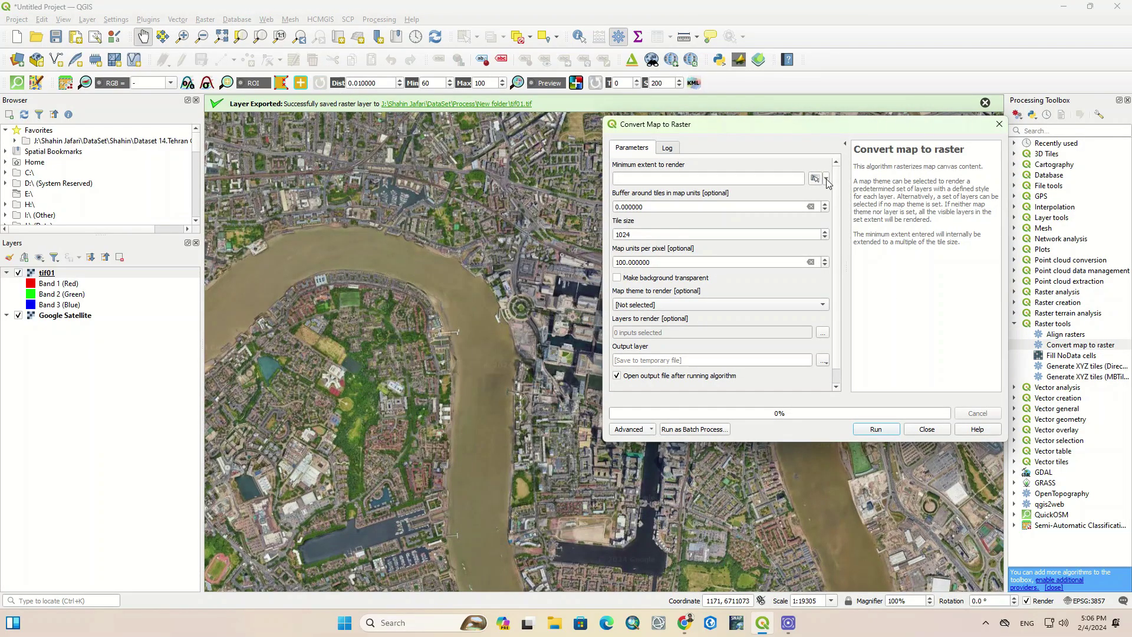
pyautogui.click(826, 178)
pyautogui.click(854, 247)
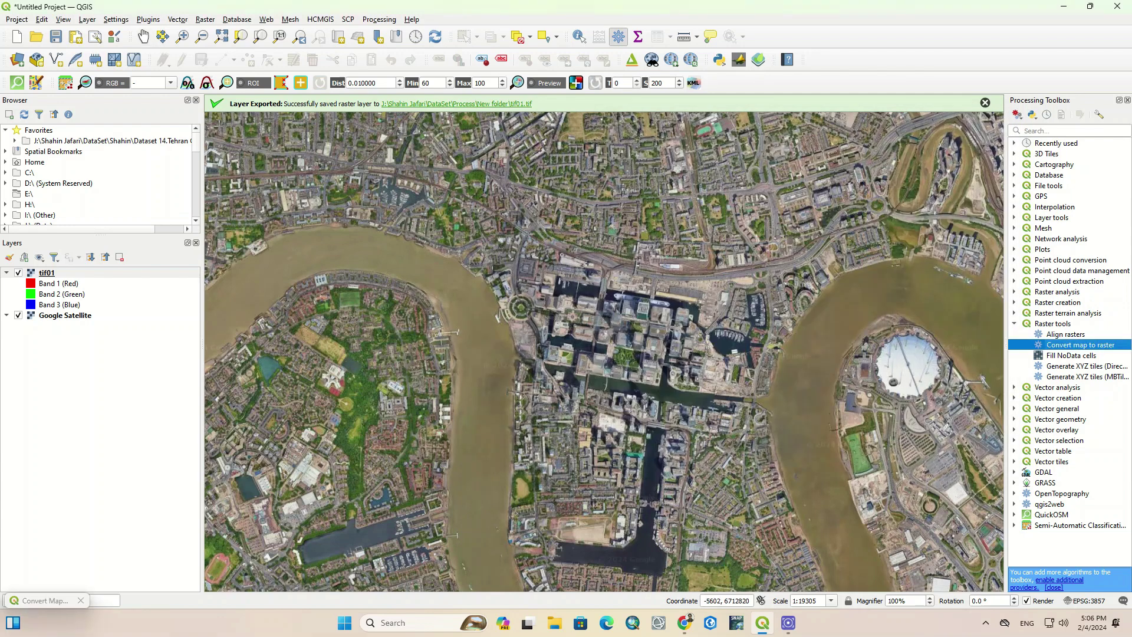
pyautogui.moveTo(215, 121); pyautogui.dragTo(999, 586)
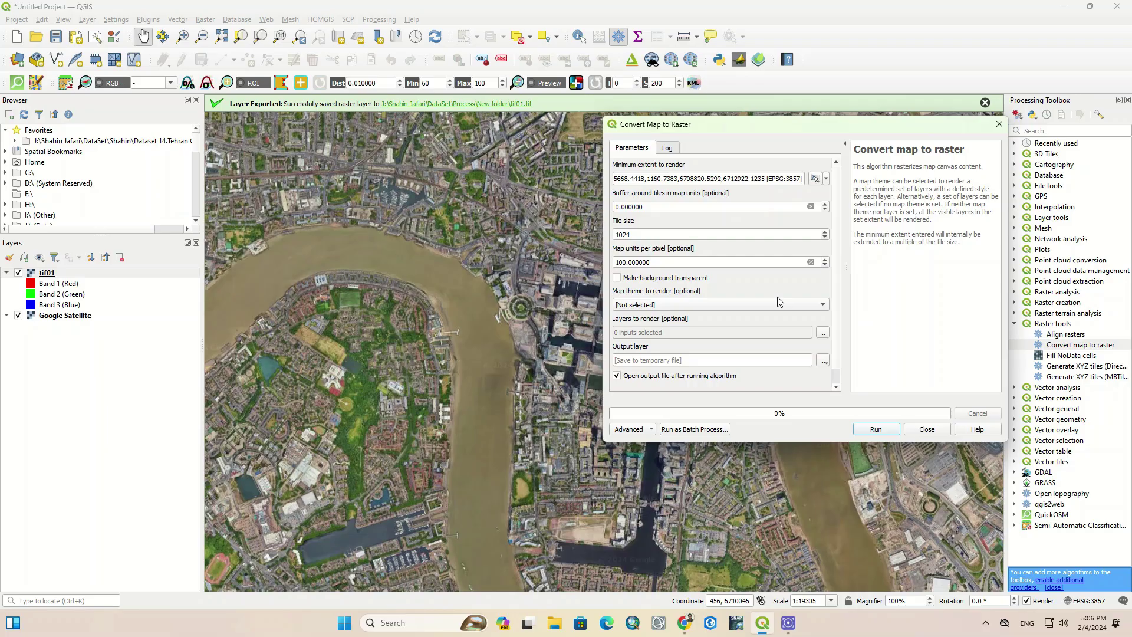
pyautogui.moveTo(684, 262); pyautogui.dragTo(604, 261)
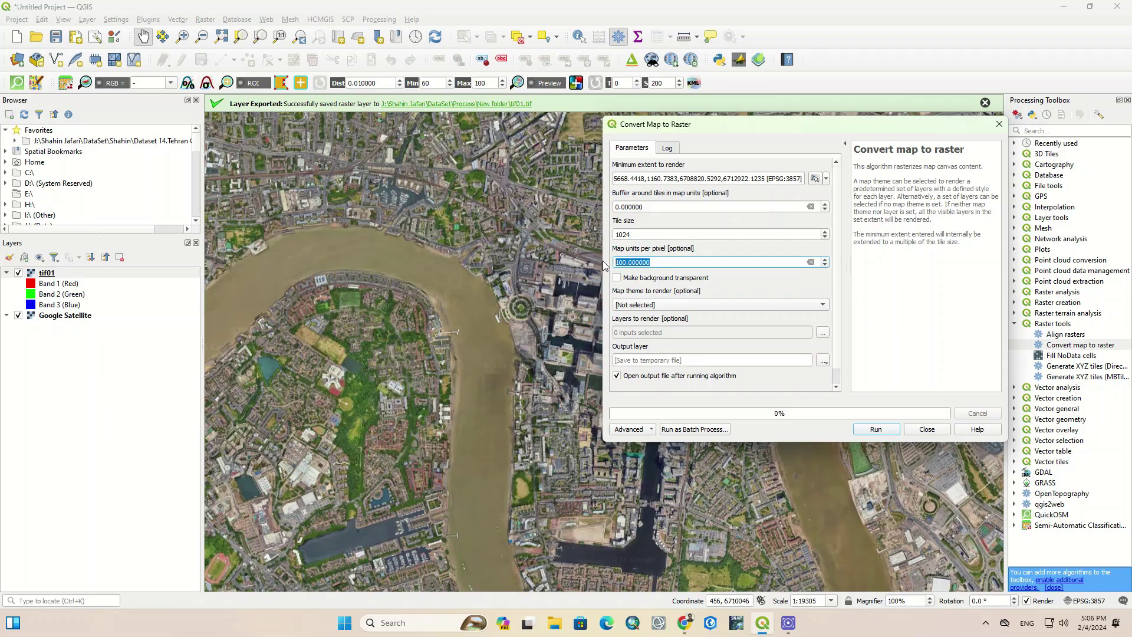
pyautogui.write('1')
pyautogui.click(805, 383)
pyautogui.click(877, 429)
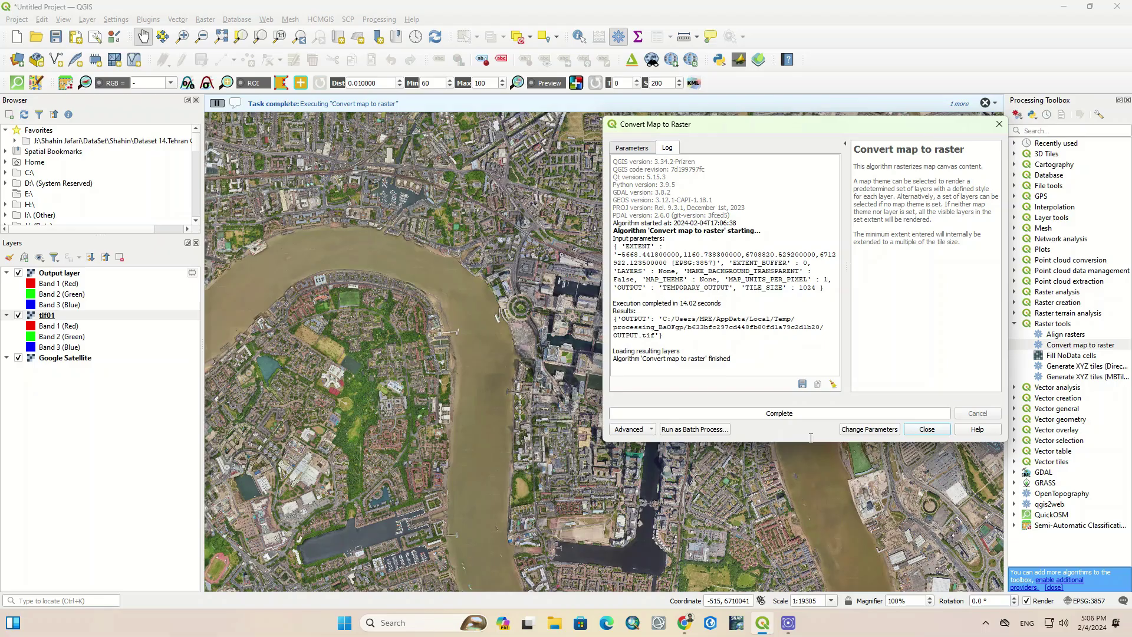
# - Close the finished conversion window and zoom in on the Isle of Dogs dock buildings
pyautogui.click(999, 125)
pyautogui.scroll(2, 544, 359)
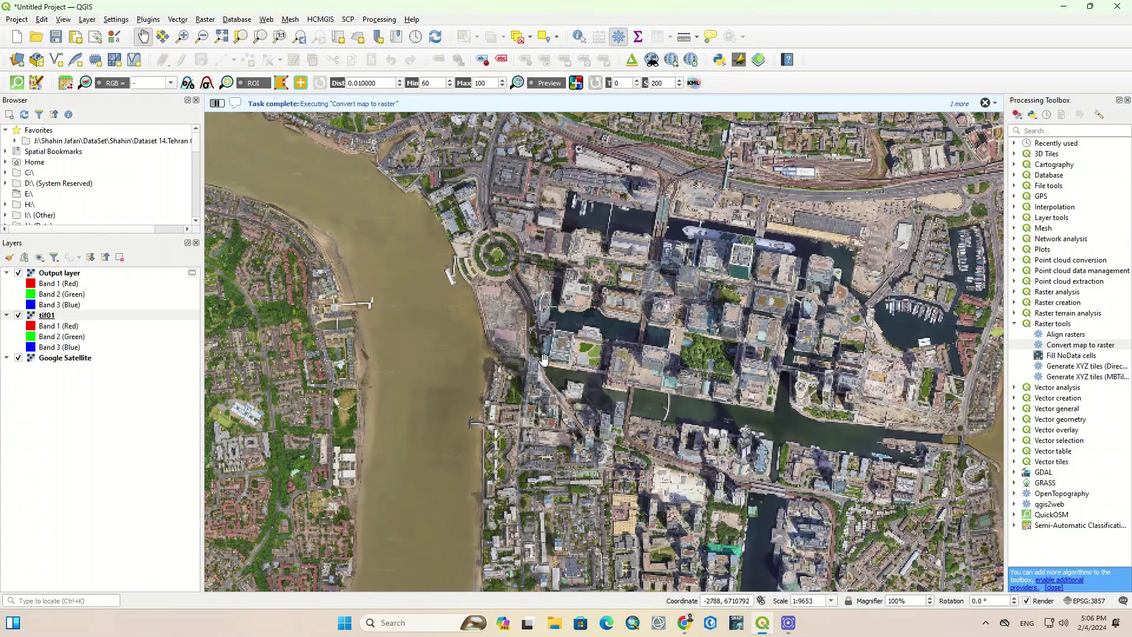
pyautogui.moveTo(655, 289); pyautogui.dragTo(584, 383)
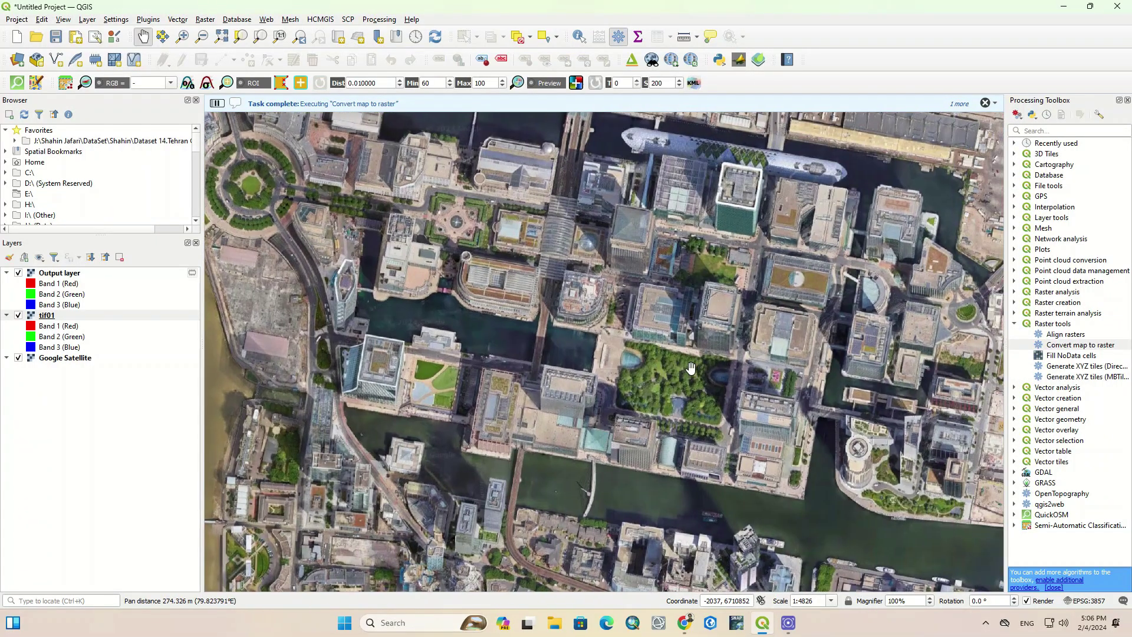
pyautogui.scroll(1, 691, 368)
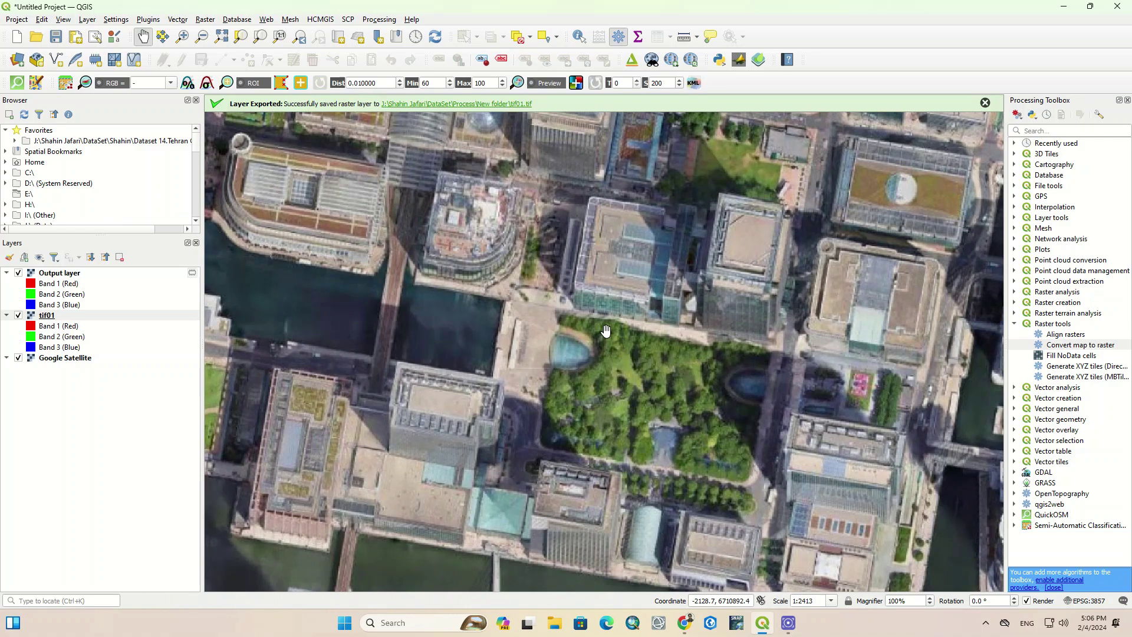
pyautogui.scroll(-4, 616, 329)
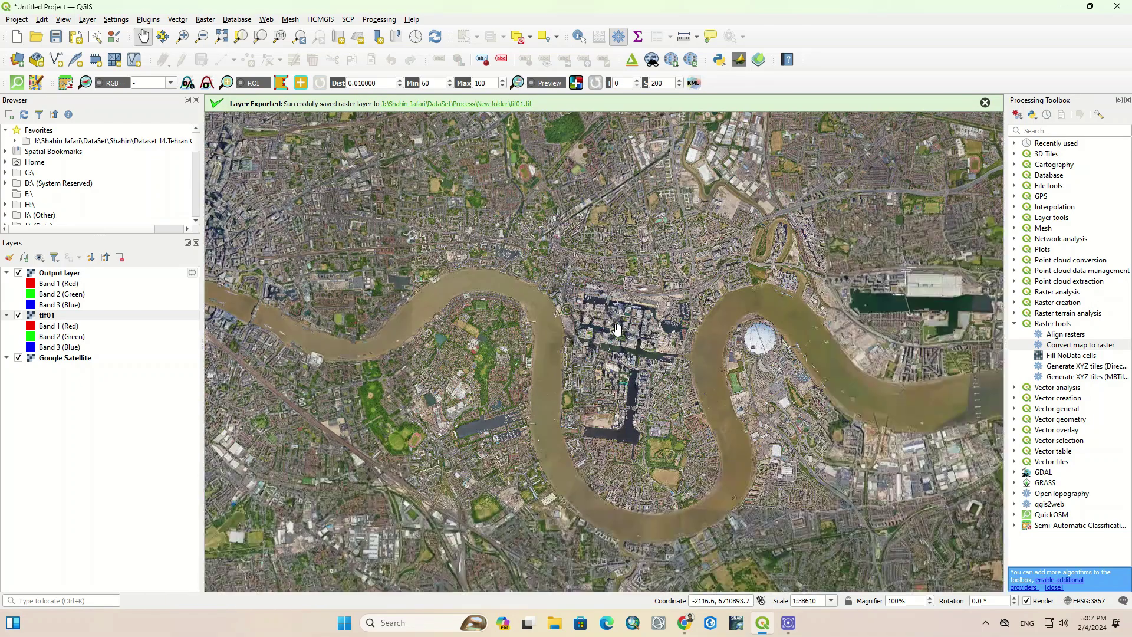
pyautogui.moveTo(595, 383); pyautogui.dragTo(617, 351)
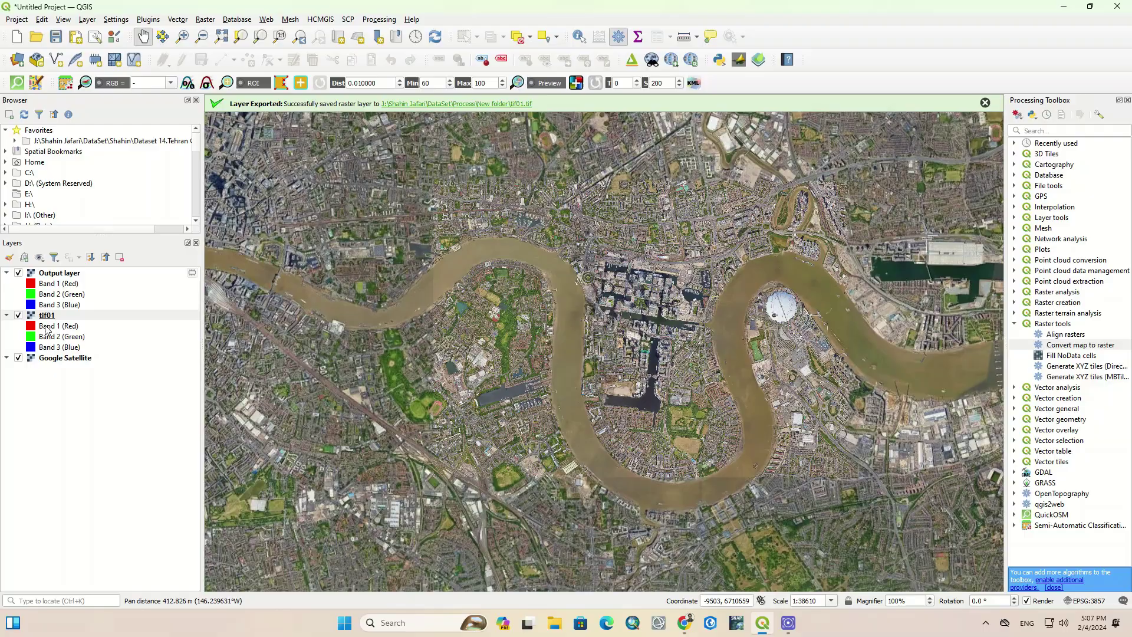
# - Turn the Google Satellite basemap off and on twice to compare the Output raster's detail
pyautogui.click(18, 358)
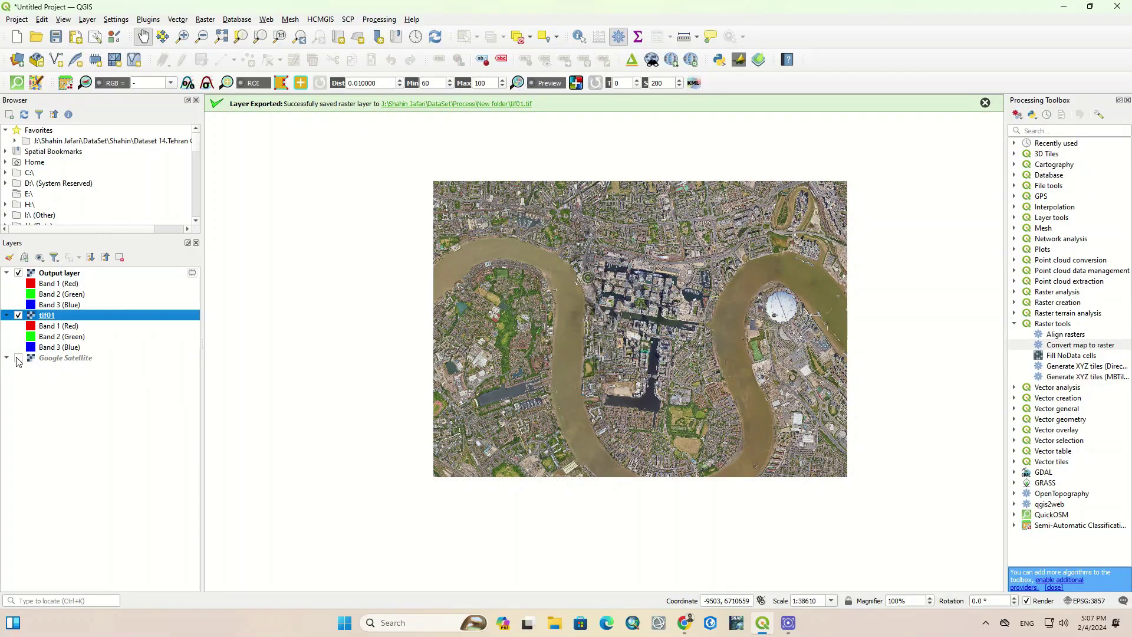
pyautogui.click(18, 358)
pyautogui.click(18, 358)
pyautogui.click(19, 358)
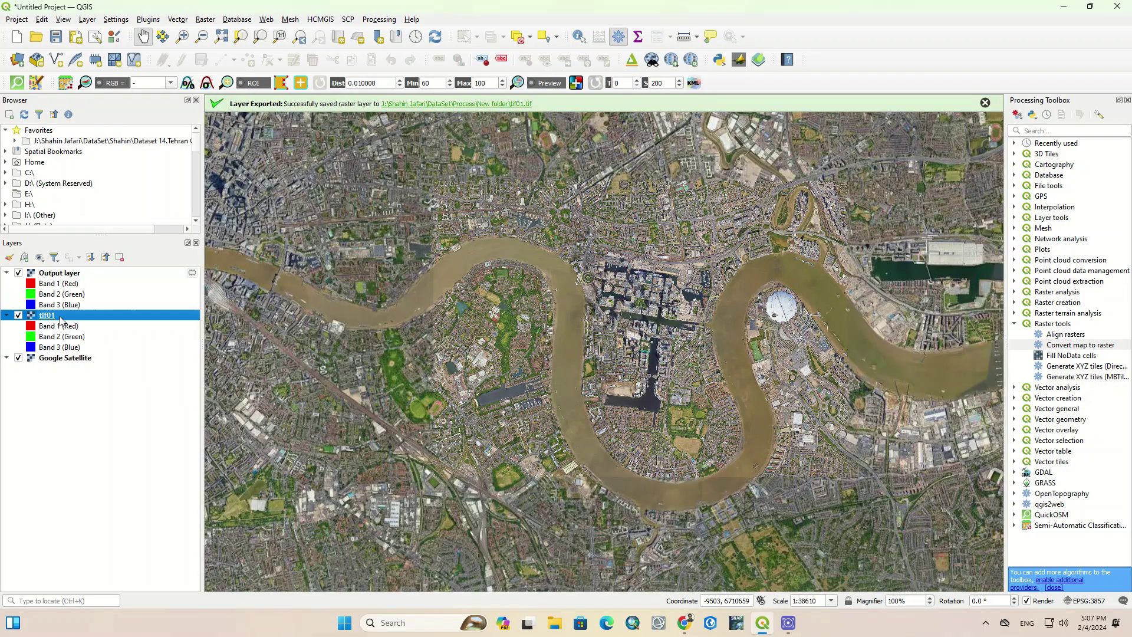
# - Export the Output layer as tif02.tif into tif01's folder and add it to the map
pyautogui.click(84, 274)
pyautogui.rightClick(85, 273)
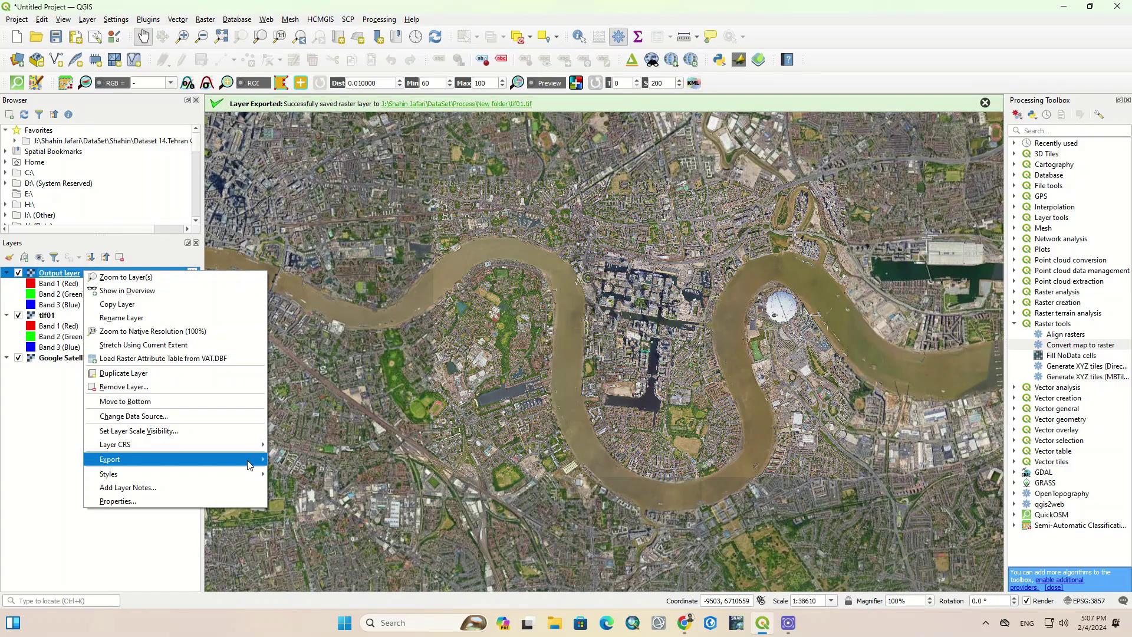
pyautogui.moveTo(251, 461)
pyautogui.click(290, 461)
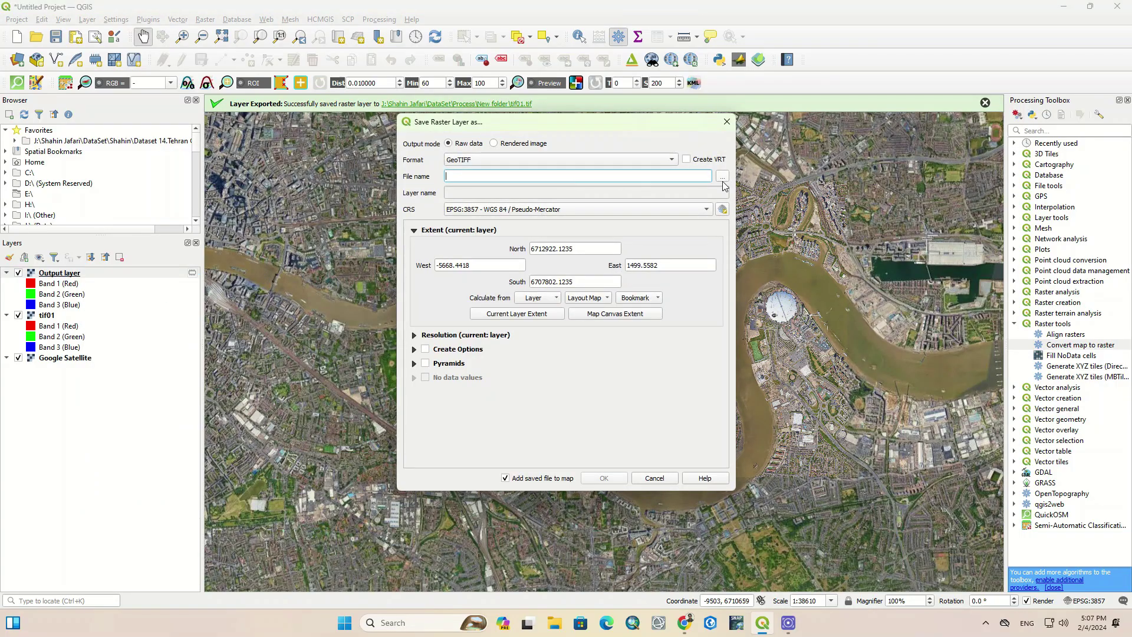
pyautogui.click(722, 177)
pyautogui.click(535, 345)
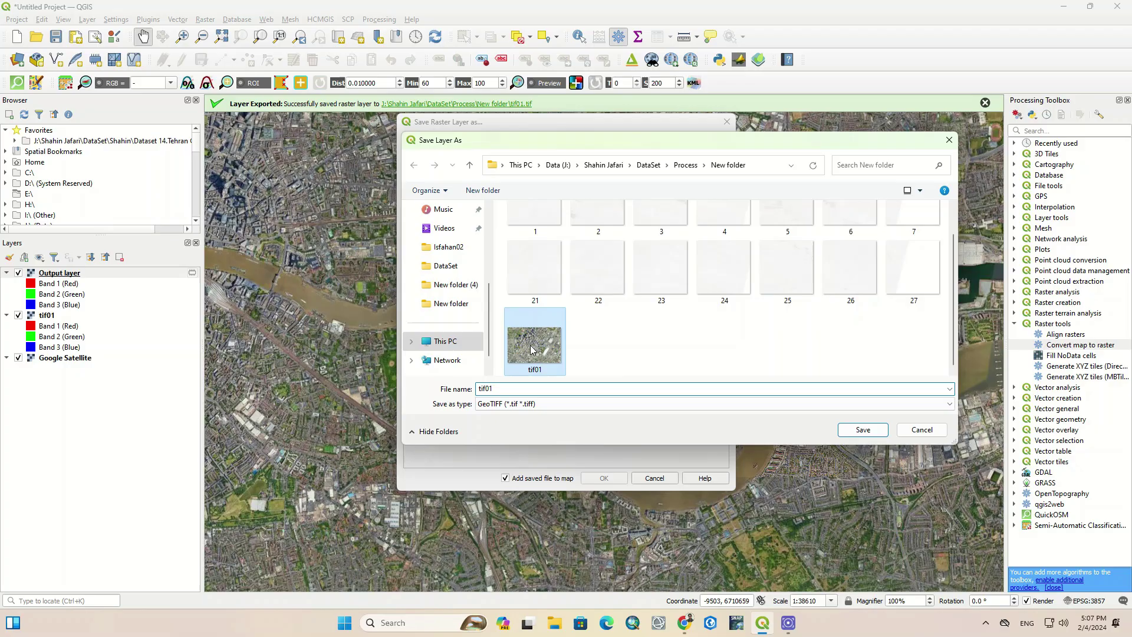
pyautogui.doubleClick(491, 390)
pyautogui.click(504, 389)
pyautogui.press('BackSpace')
pyautogui.write('2')
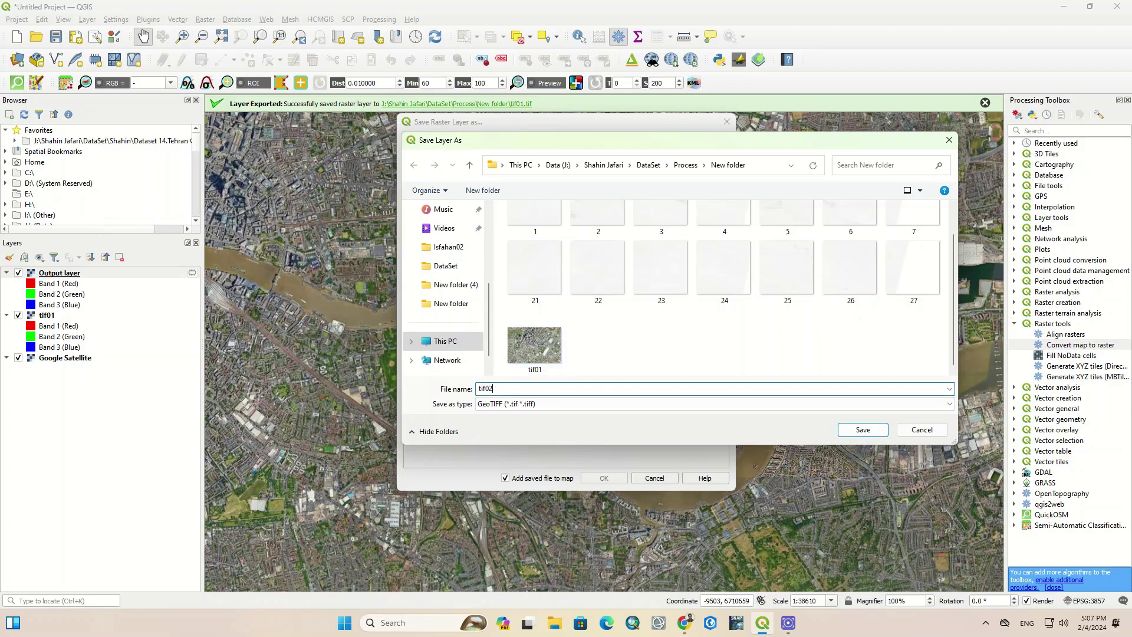
pyautogui.press('Return')
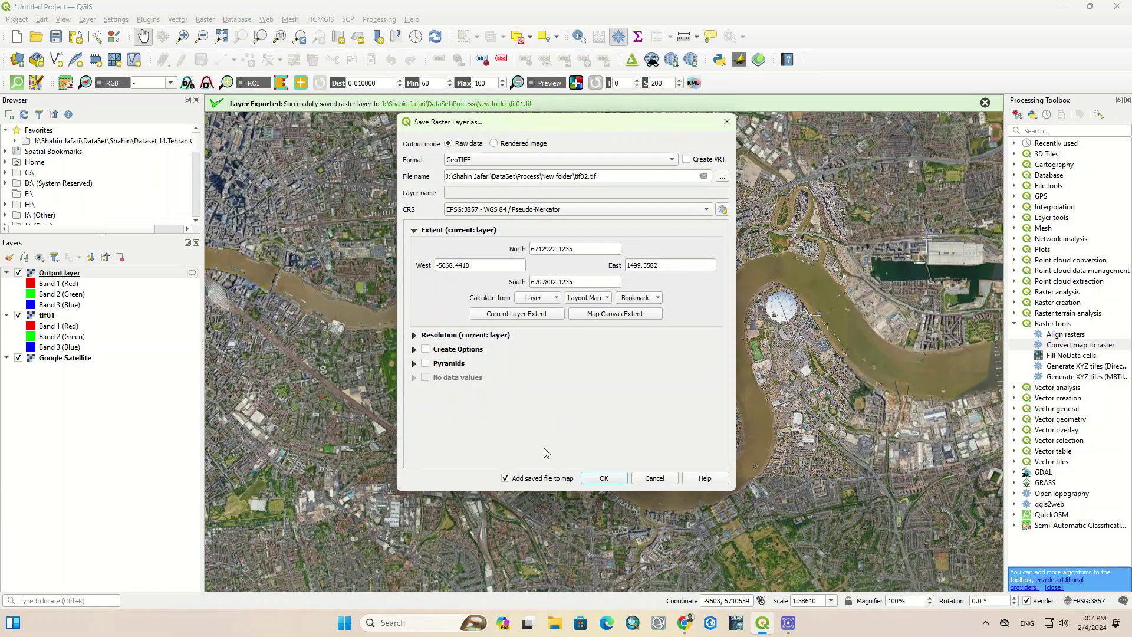
pyautogui.click(608, 476)
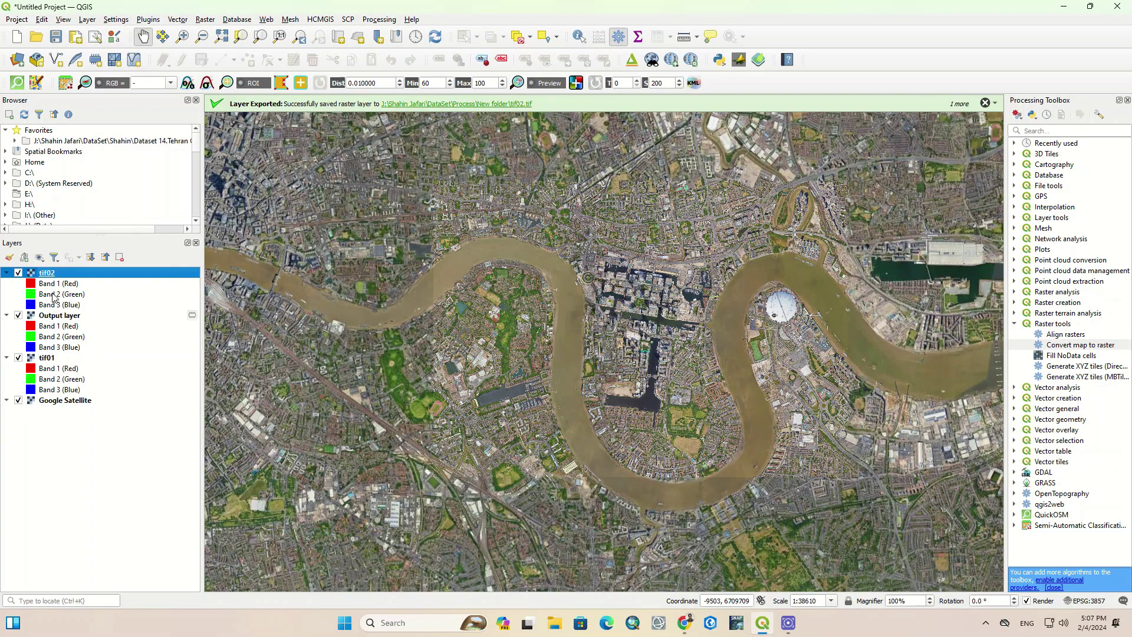
# - Remove the Output layer from the project and hide the Google Satellite basemap
pyautogui.rightClick(49, 318)
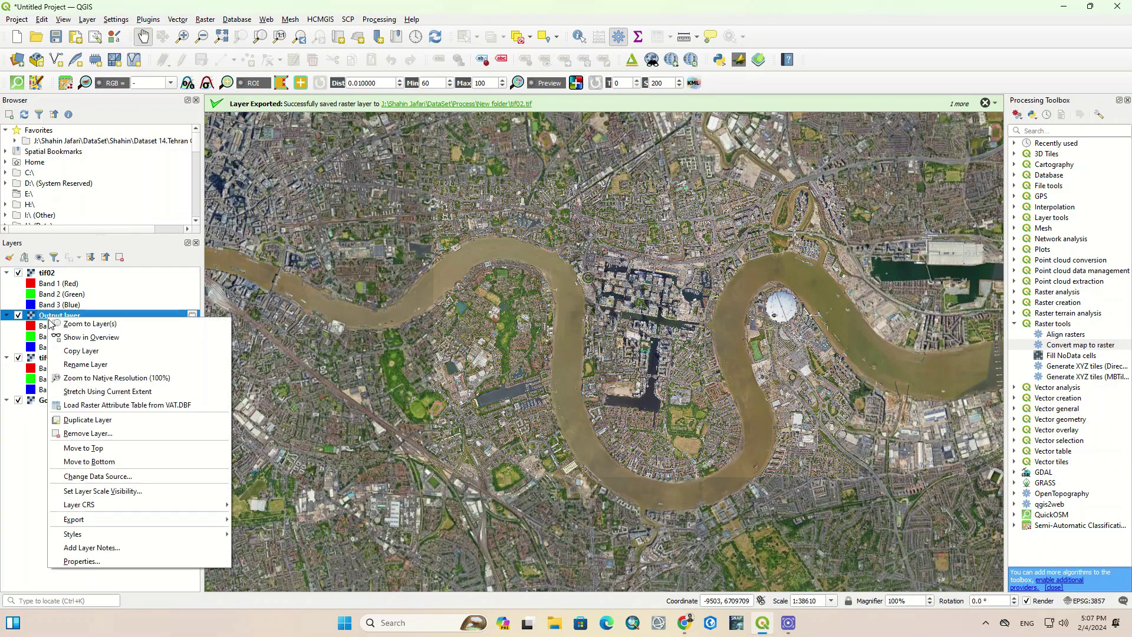
pyautogui.click(82, 434)
pyautogui.click(544, 327)
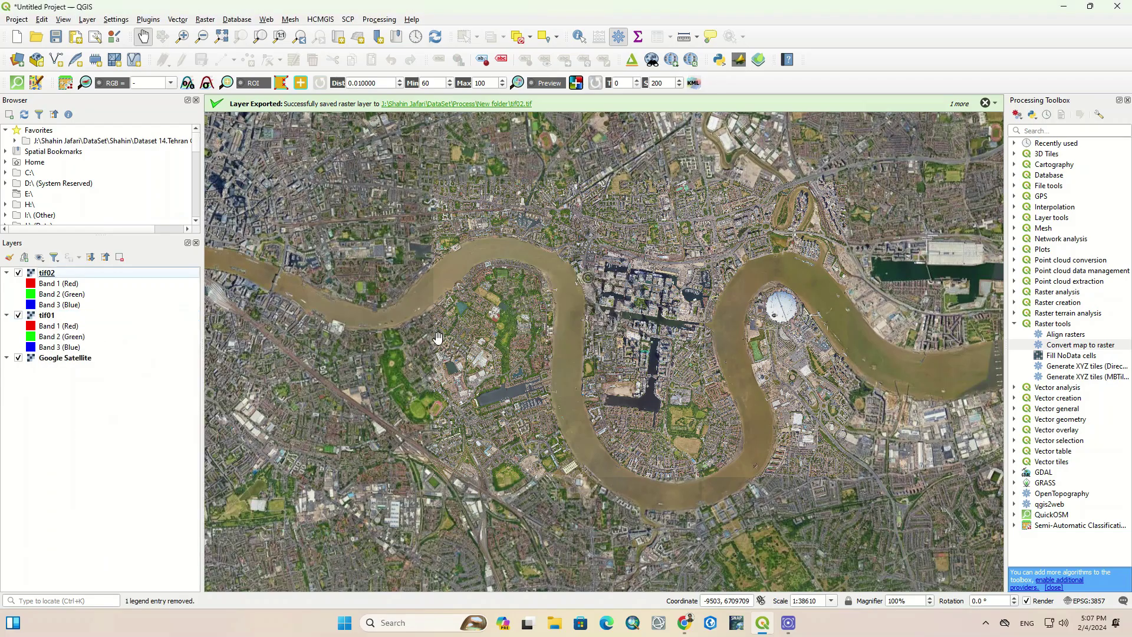
pyautogui.click(19, 358)
# - Zoom and pan over the Canary Wharf docks and the river on either side to inspect tif02
pyautogui.scroll(1, 651, 360)
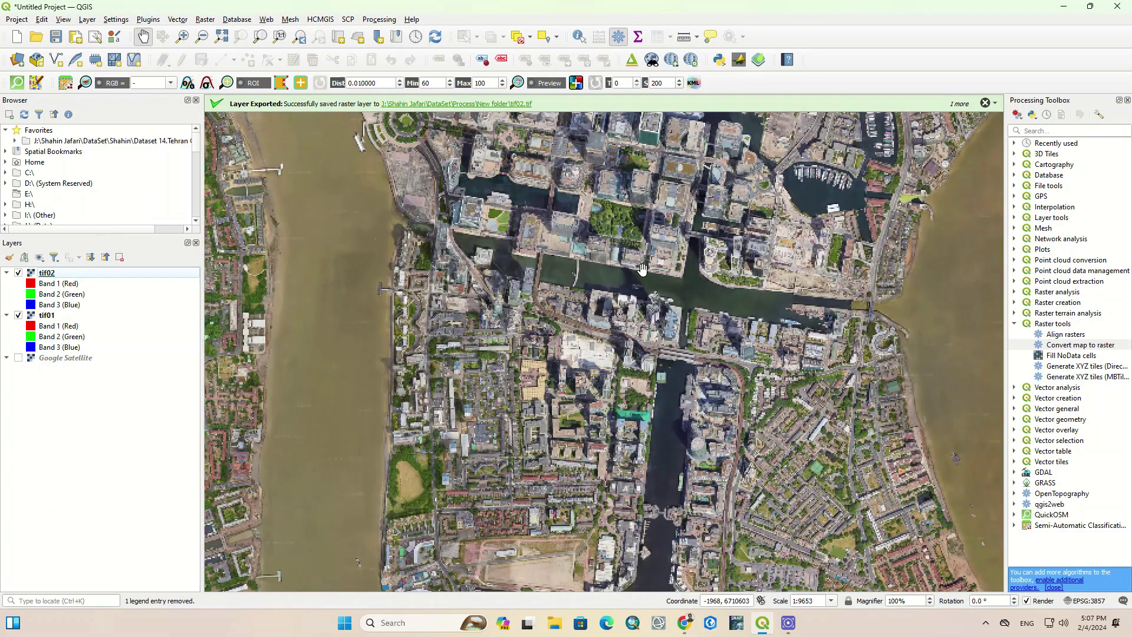
pyautogui.scroll(1, 641, 268)
pyautogui.moveTo(643, 217); pyautogui.dragTo(625, 360)
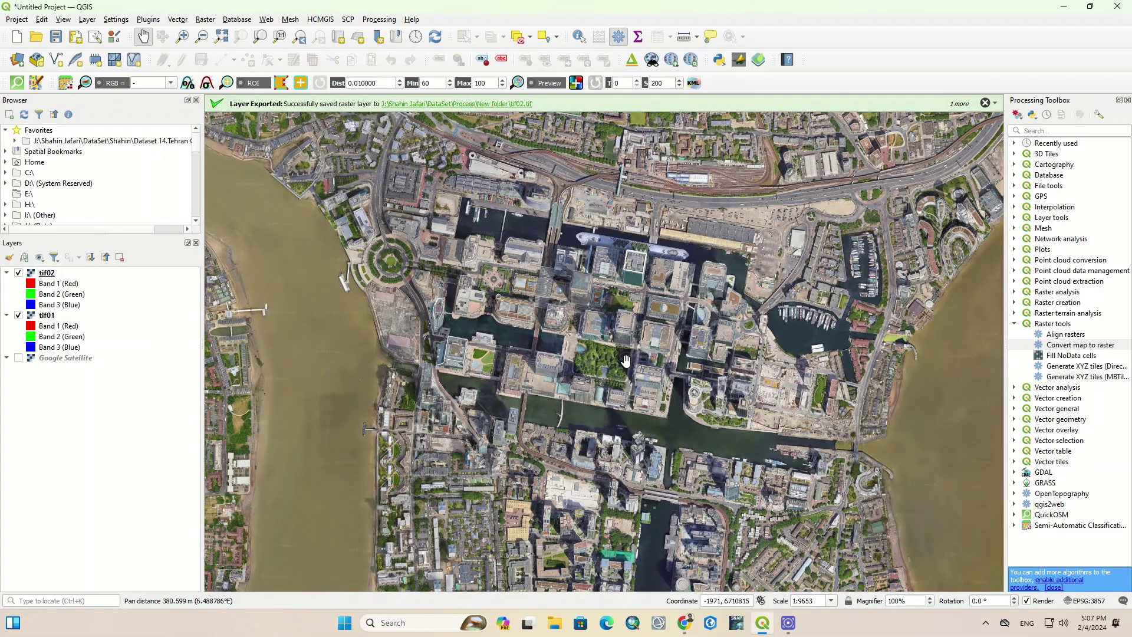
pyautogui.scroll(1, 729, 375)
pyautogui.moveTo(740, 395); pyautogui.dragTo(451, 338)
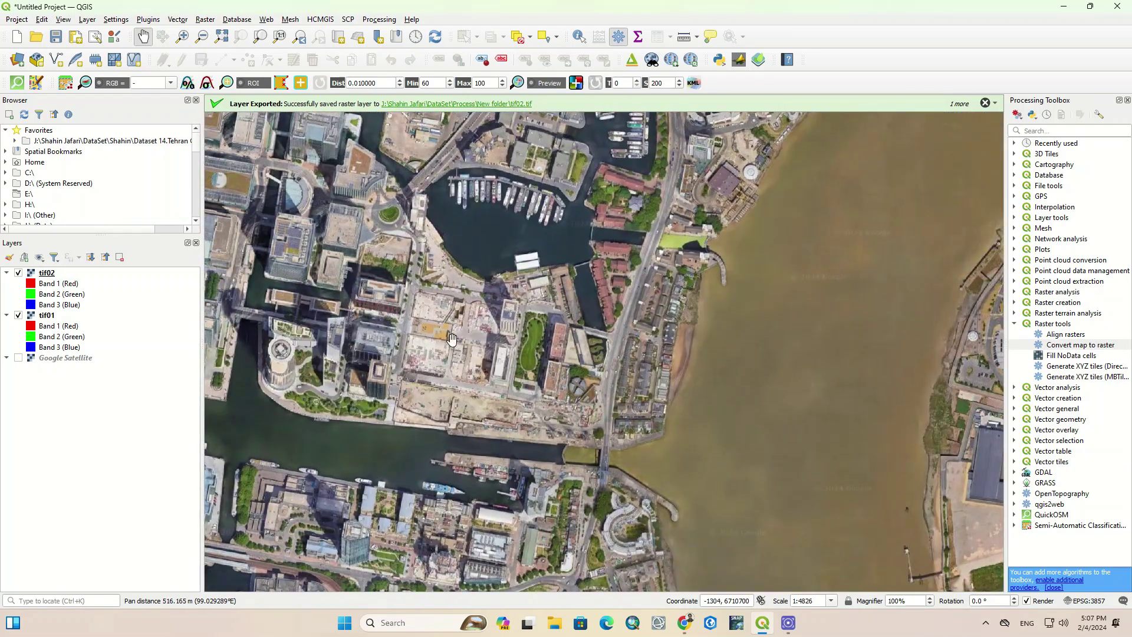
pyautogui.scroll(-1, 548, 336)
pyautogui.moveTo(561, 338); pyautogui.dragTo(800, 358)
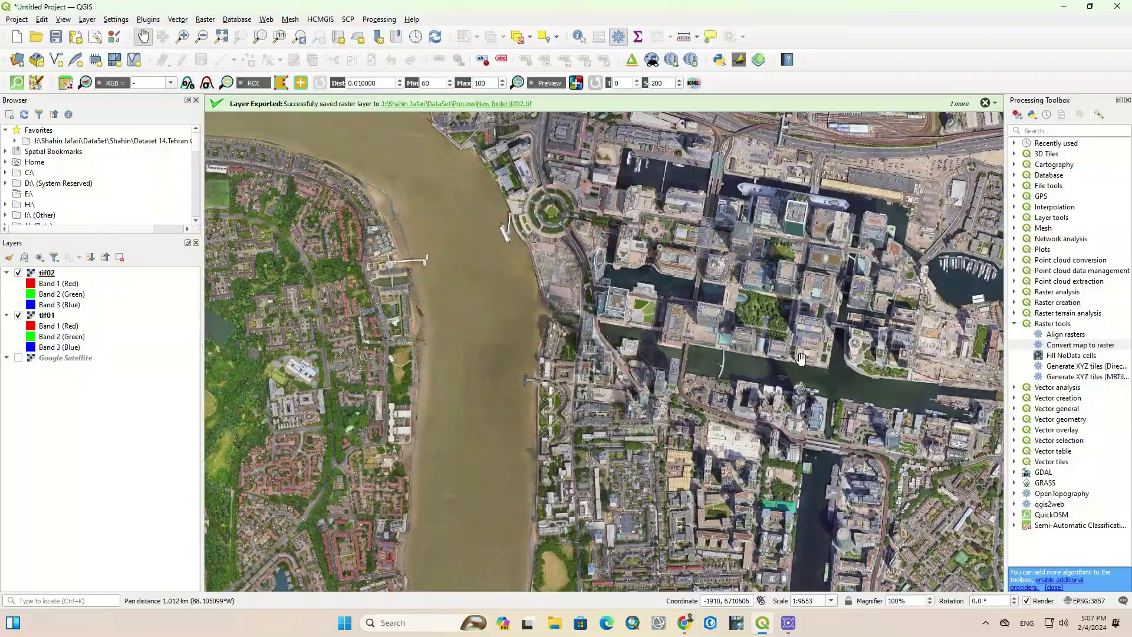